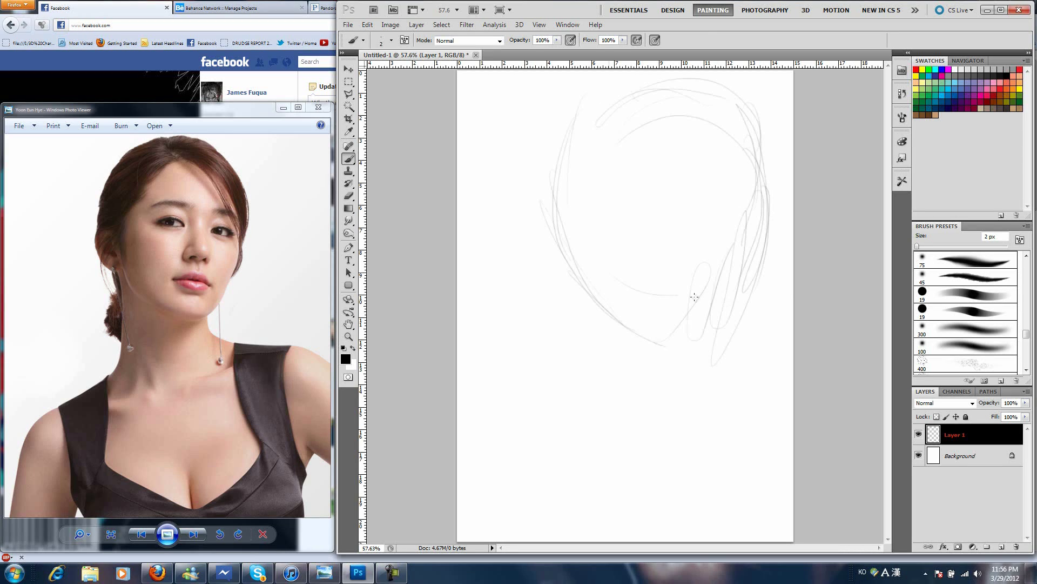
Sketch the rough head outline with eye, nose, mouth and jaw guidelines.
drag(594, 108, 724, 308)
drag(735, 192, 740, 173)
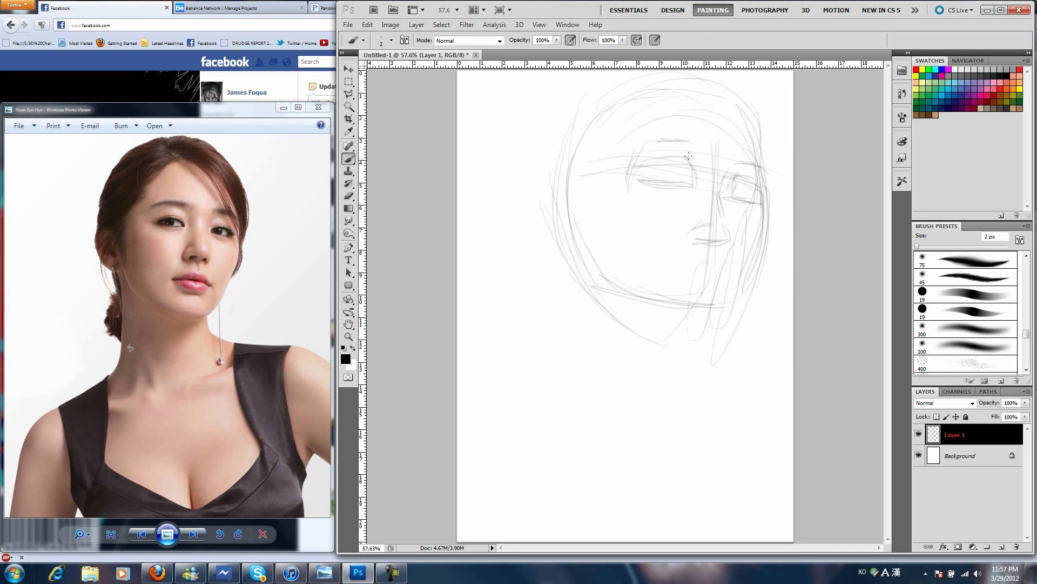
drag(703, 273, 724, 318)
drag(767, 145, 762, 253)
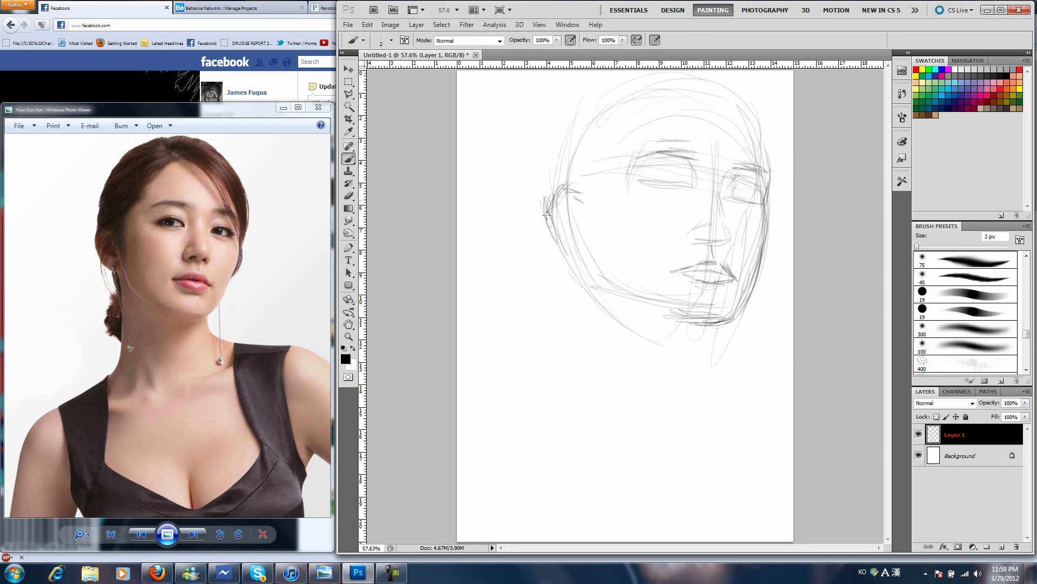
drag(546, 183, 659, 318)
Resize the sketch with Ctrl+T, then darken the head outline, features, jaw and cheeks.
key(ctrl+t)
drag(787, 370, 738, 308)
key(Return)
key(b)
drag(675, 76, 748, 162)
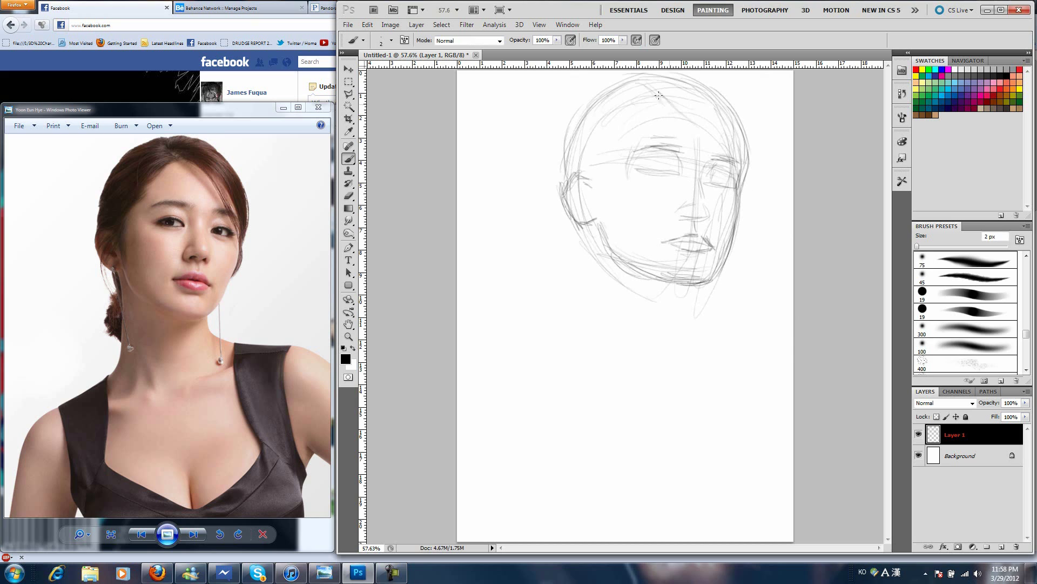
drag(595, 162, 601, 208)
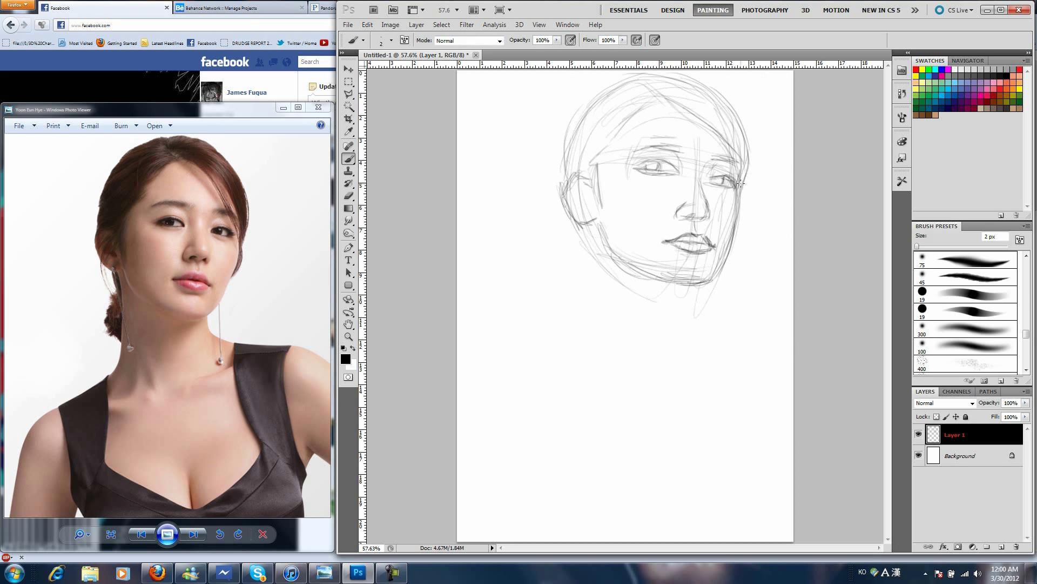
drag(609, 238, 692, 286)
drag(602, 222, 619, 254)
drag(745, 155, 741, 175)
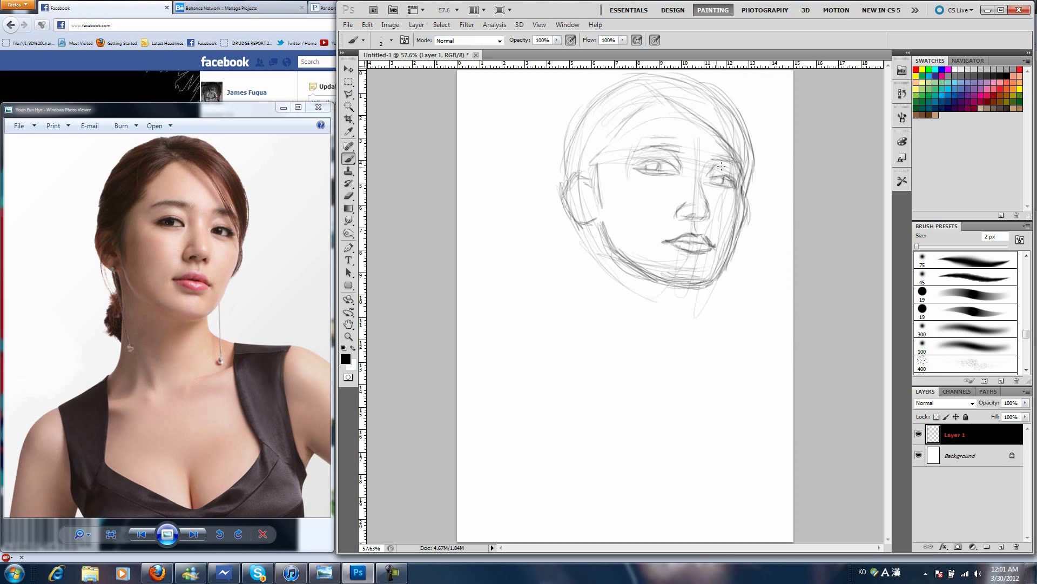
Sketch the neck, shoulders, arm, bust curves and chest outline.
drag(778, 330, 520, 421)
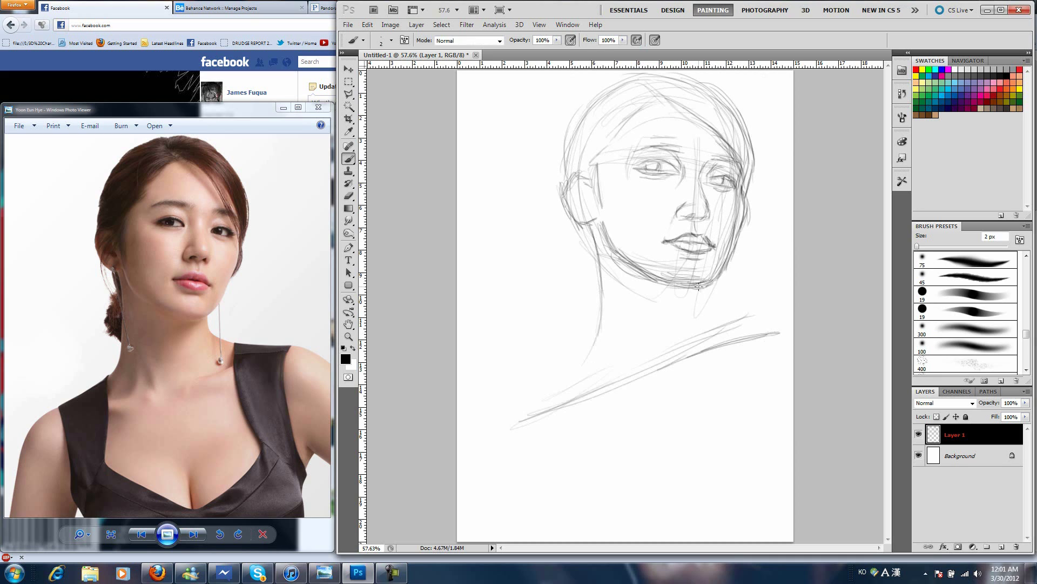
drag(702, 303, 792, 318)
drag(589, 346, 472, 486)
drag(622, 314, 643, 356)
drag(748, 324, 786, 427)
drag(574, 368, 557, 521)
drag(508, 422, 535, 519)
drag(572, 454, 716, 520)
drag(775, 431, 716, 521)
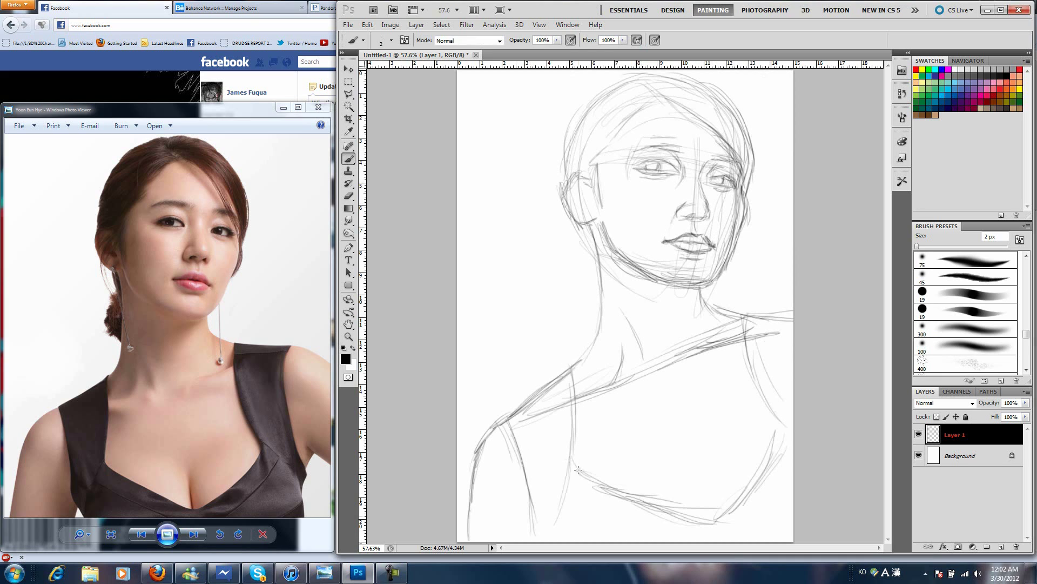
drag(584, 359, 470, 487)
drag(481, 427, 465, 527)
drag(698, 464, 708, 518)
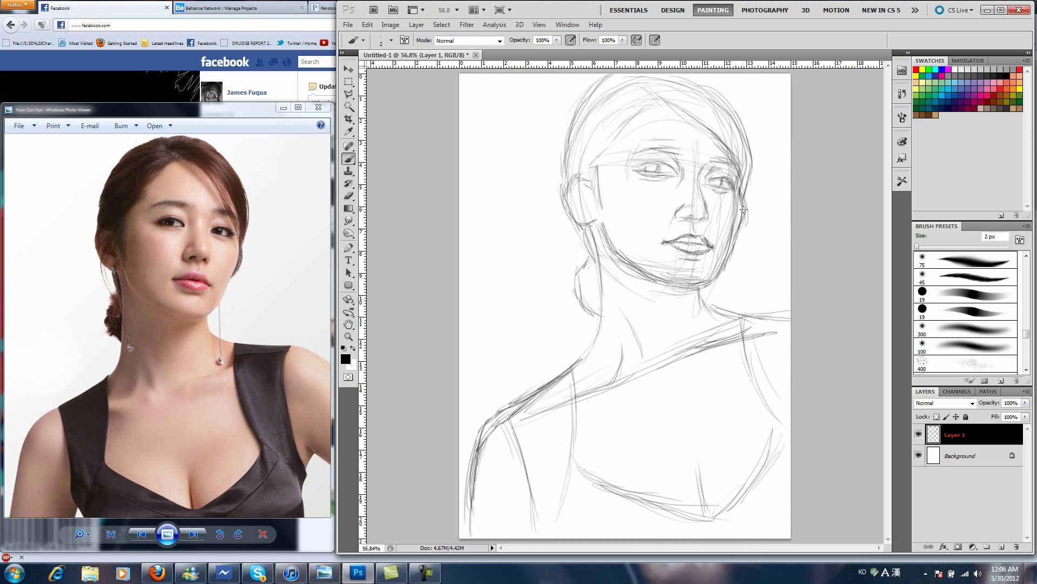
Darken the left eyebrow, reshape the mouth narrower and taller, and darken the chest V.
drag(624, 150, 675, 139)
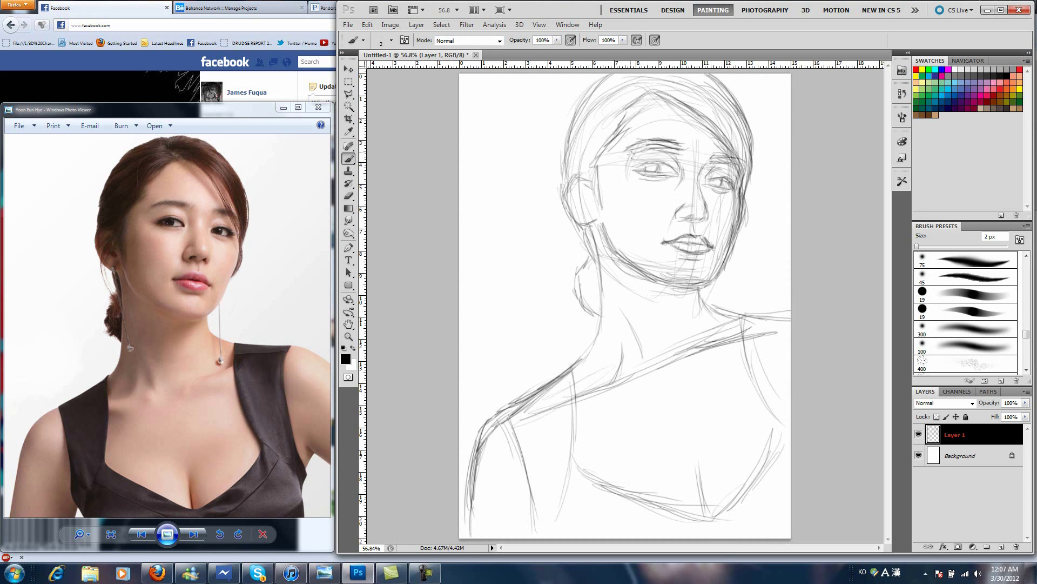
key(l)
key(ctrl+t)
mouse_move(657, 229)
mouse_down()
mouse_move(719, 270)
mouse_move(709, 279)
mouse_up()
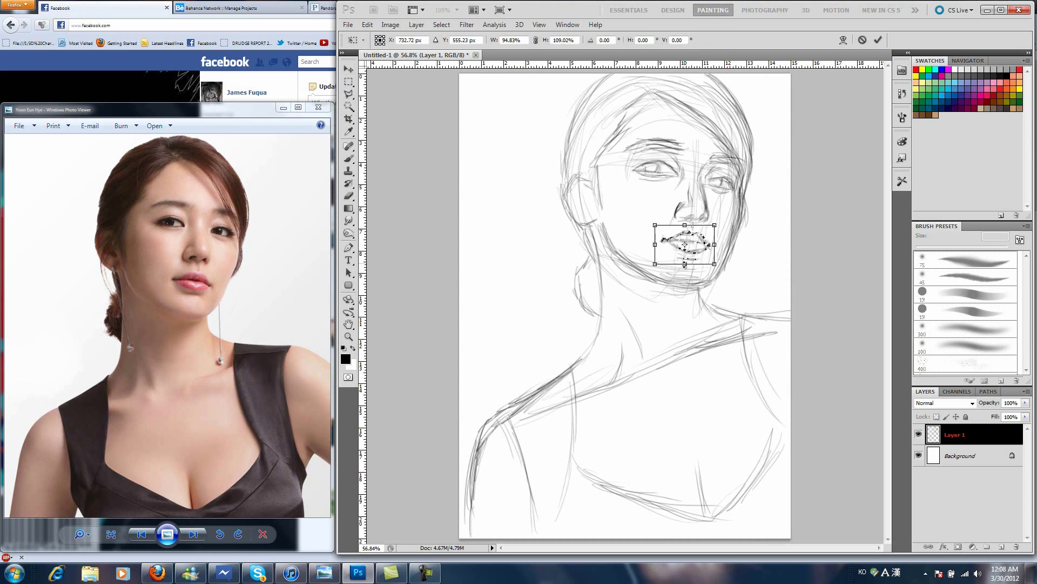
key(Return)
key(b)
drag(773, 428, 709, 508)
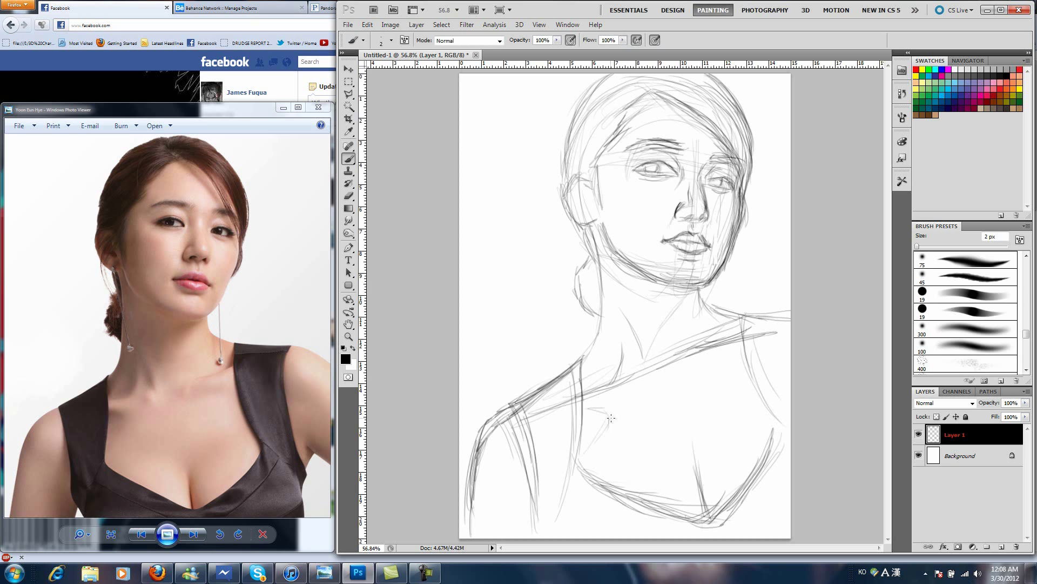
On a new layer, paint soft grey tone around the figure with a large soft brush at 27% opacity.
ctrl+click(1001, 546)
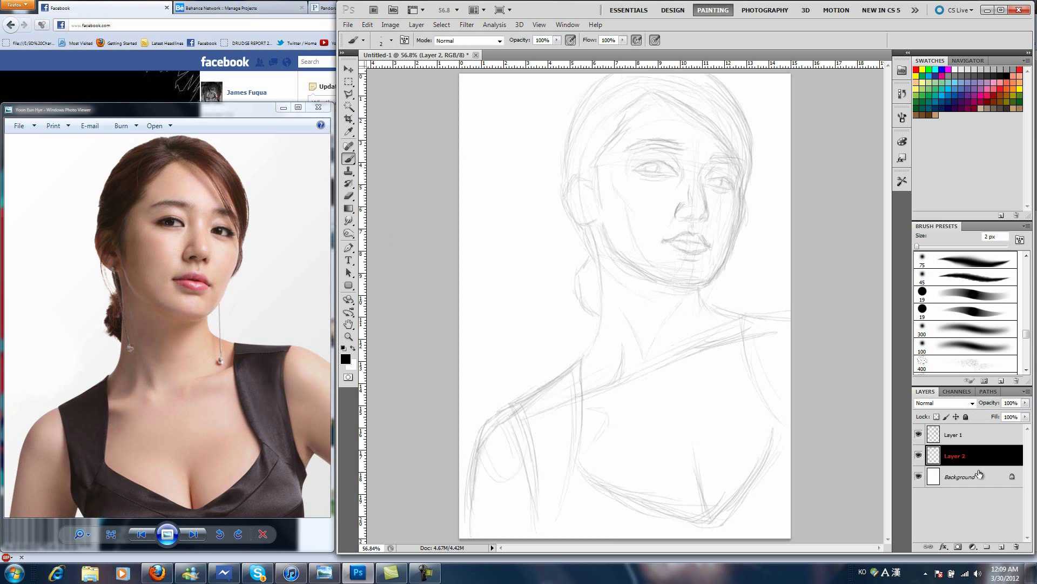
click(965, 329)
key(2)
key(7)
mouse_move(665, 135)
mouse_down()
mouse_move(574, 196)
mouse_move(528, 365)
mouse_up()
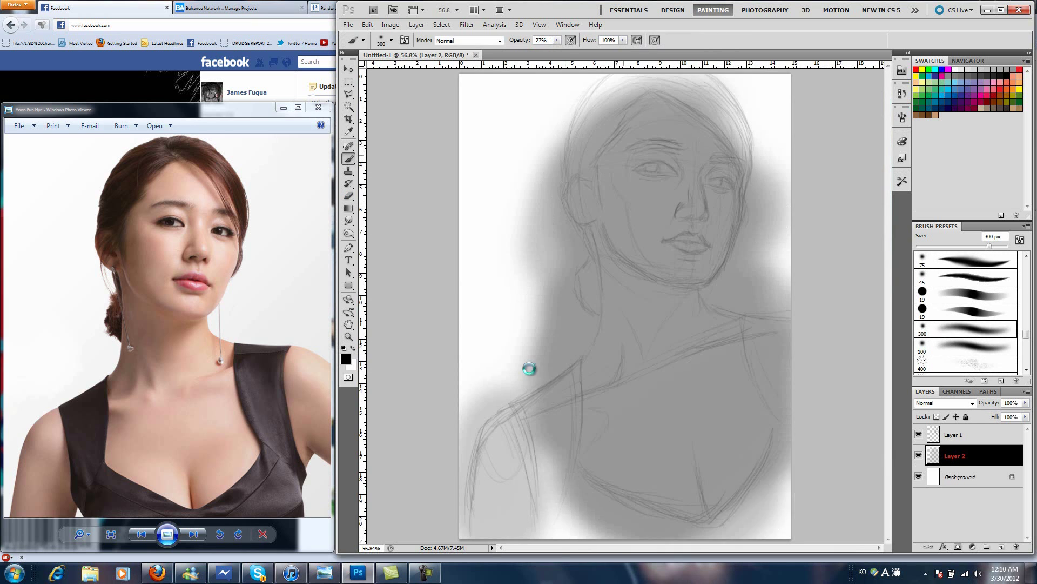
Lighten the cheek, forehead, nose bridge and under-eyes with a smaller brush.
scroll(635, 162, up, 3)
key(bracketleft)
key(bracketleft)
key(bracketleft)
key(x)
scroll(178, 243, up, 2)
mouse_move(665, 284)
mouse_down()
mouse_move(761, 242)
mouse_move(757, 173)
mouse_up()
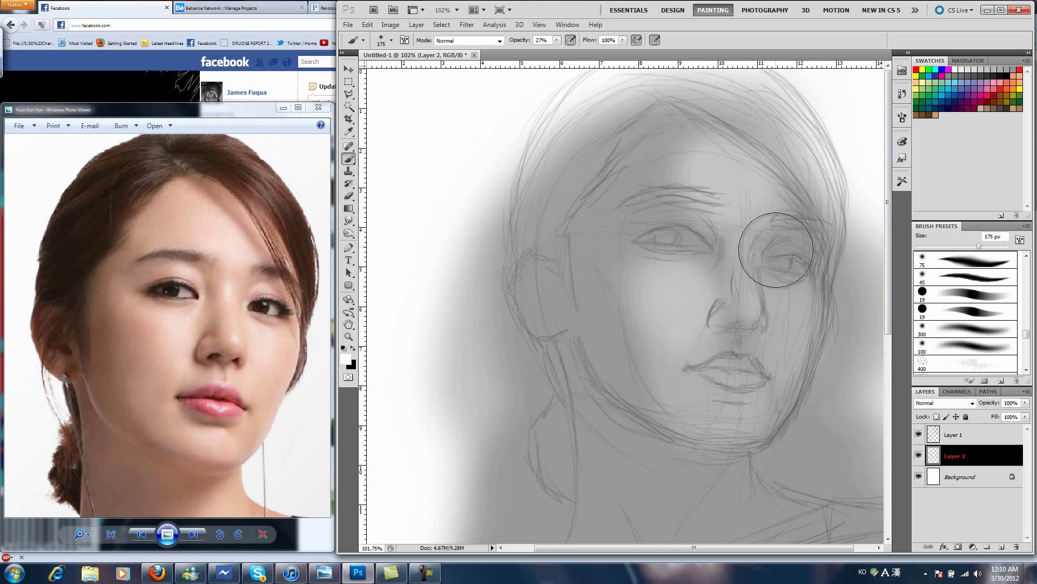
key(bracketleft)
key(bracketleft)
key(bracketleft)
mouse_move(746, 216)
mouse_down()
mouse_move(711, 173)
mouse_move(707, 324)
mouse_move(747, 282)
mouse_move(794, 174)
mouse_move(755, 314)
mouse_move(795, 342)
mouse_move(784, 422)
mouse_up()
key(bracketright)
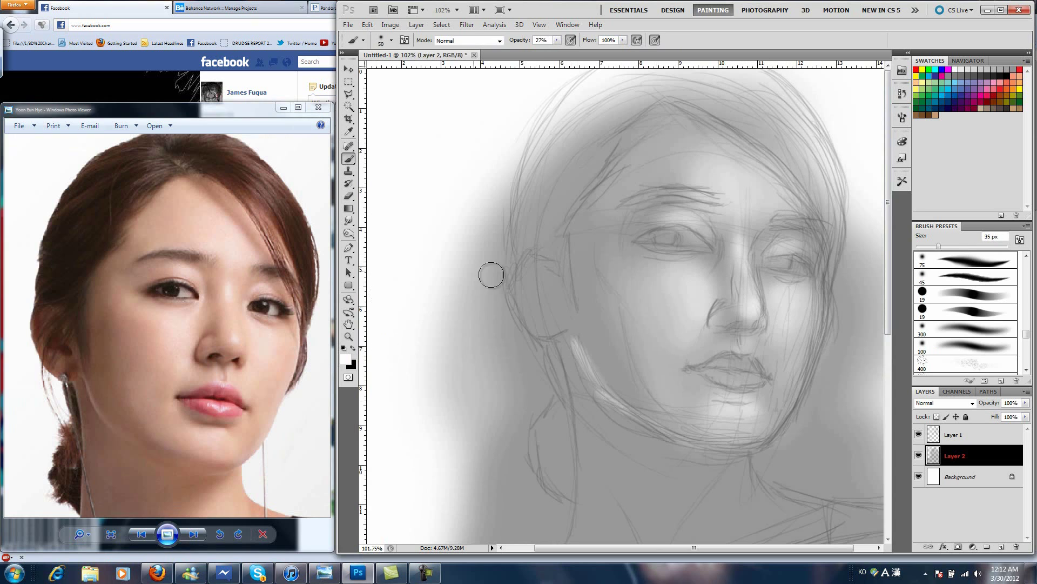
Darken the left side of the face and jaw in black with a broad brush.
key(x)
key(bracketright)
key(bracketright)
key(bracketright)
mouse_move(582, 220)
mouse_down()
mouse_move(600, 346)
mouse_move(687, 436)
mouse_move(660, 220)
mouse_move(799, 192)
mouse_move(715, 387)
mouse_move(652, 428)
mouse_up()
key(bracketleft)
key(bracketleft)
key(bracketleft)
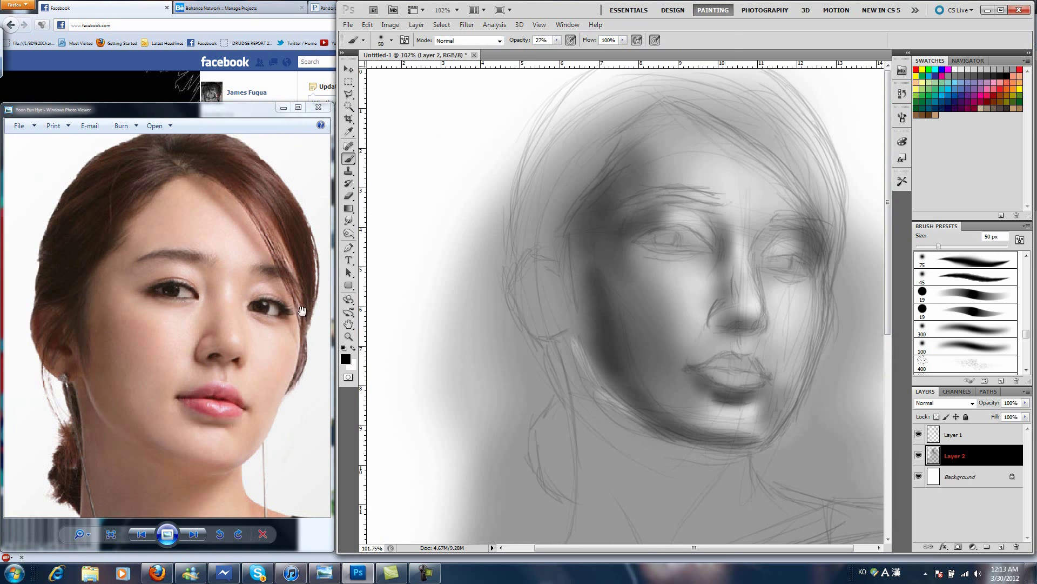
Paint dark nostrils, outline the left nostril wing and darken the nose's right edge.
scroll(302, 312, up, 3)
scroll(804, 289, up, 3)
key(bracketleft)
key(bracketleft)
key(bracketleft)
key(bracketleft)
drag(597, 372, 623, 361)
key(bracketright)
key(bracketright)
key(bracketright)
mouse_move(583, 311)
mouse_down()
mouse_move(567, 378)
mouse_move(659, 373)
mouse_up()
drag(695, 324, 675, 372)
mouse_move(567, 351)
mouse_down()
mouse_move(675, 363)
mouse_move(640, 424)
mouse_up()
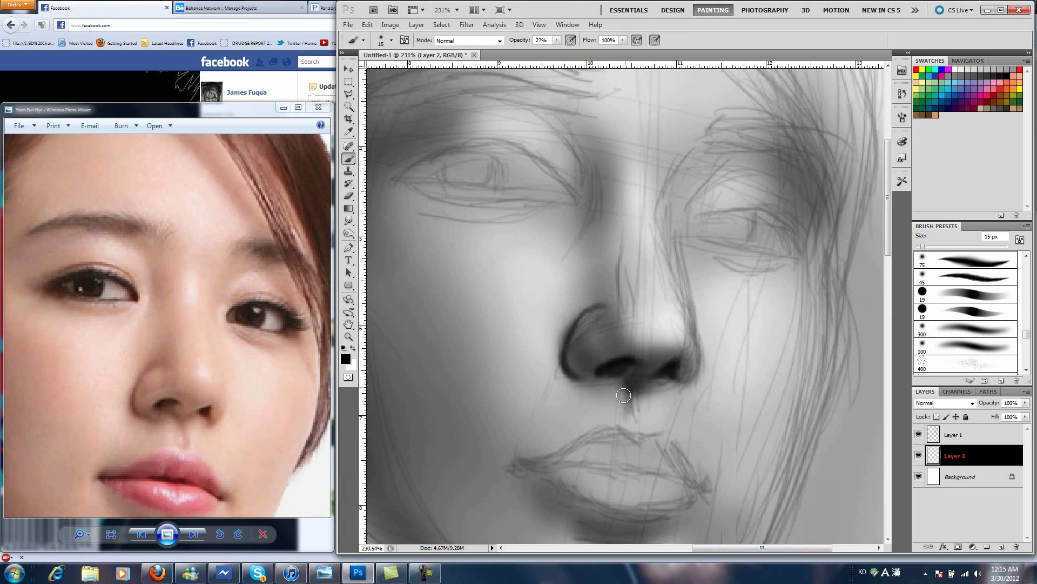
Shade below the nose, along the nose bridge and at the right nostril edge.
key(bracketleft)
drag(626, 232, 591, 324)
drag(692, 353, 684, 316)
drag(594, 270, 613, 190)
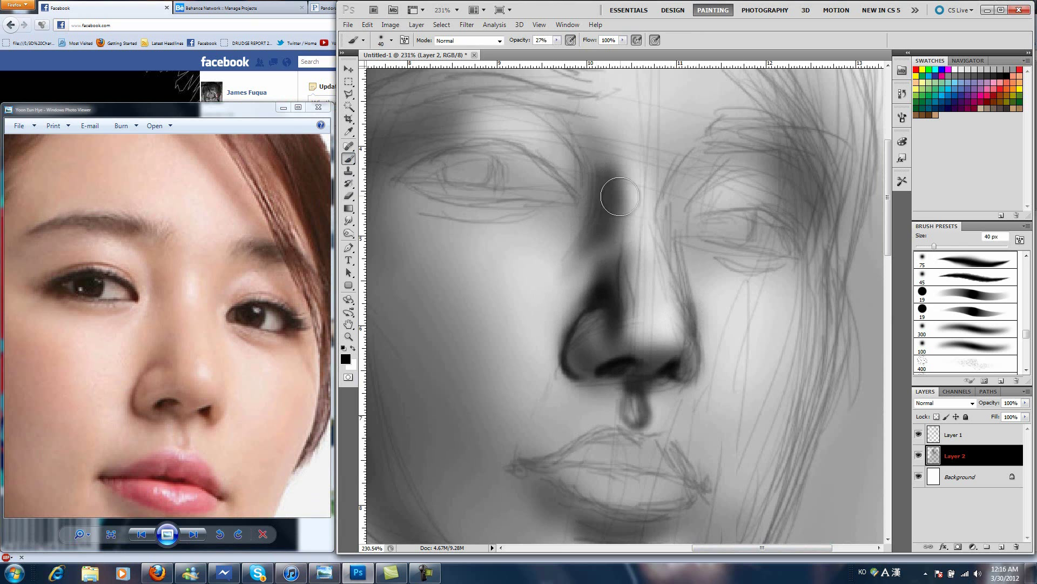
key(bracketleft)
key(x)
drag(605, 324, 649, 204)
With the sketch hidden, lighten the nose bridge and paint a dark right nose edge.
key(ctrl+comma)
mouse_move(572, 259)
mouse_down()
mouse_move(628, 252)
mouse_move(681, 270)
mouse_up()
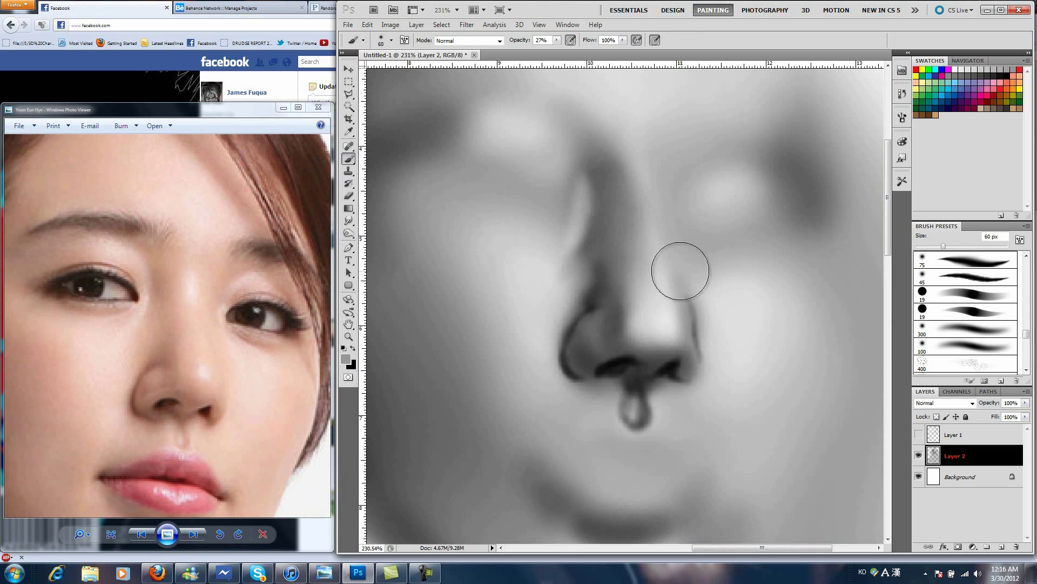
drag(664, 194, 648, 238)
drag(638, 335, 683, 342)
key(bracketleft)
key(bracketleft)
key(bracketleft)
drag(670, 232, 703, 302)
Check against the sketch, then lighten the area around the nostril in white.
key(ctrl+comma)
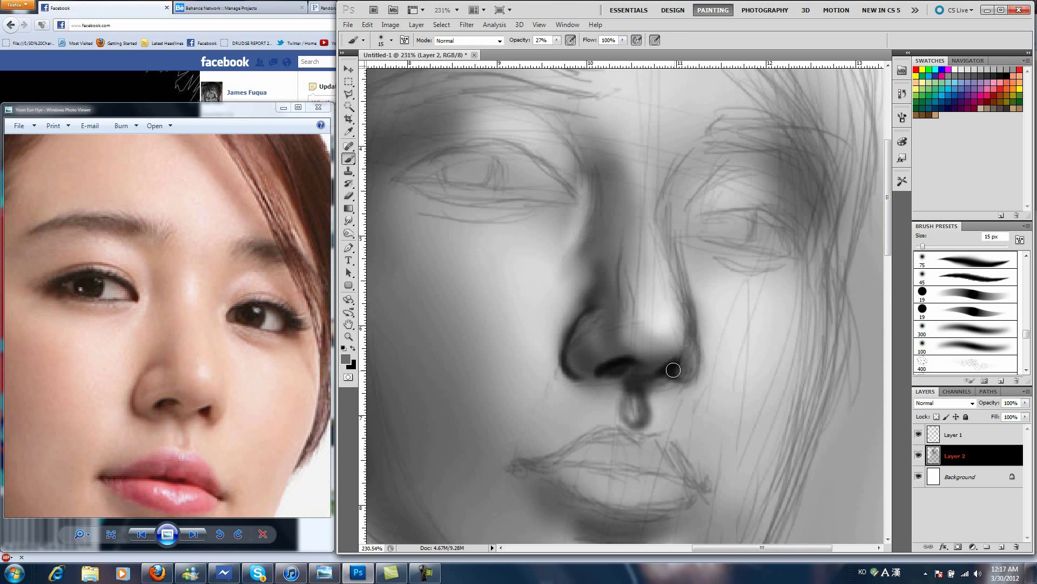
key(x)
key(bracketleft)
key(bracketleft)
key(bracketleft)
key(ctrl+comma)
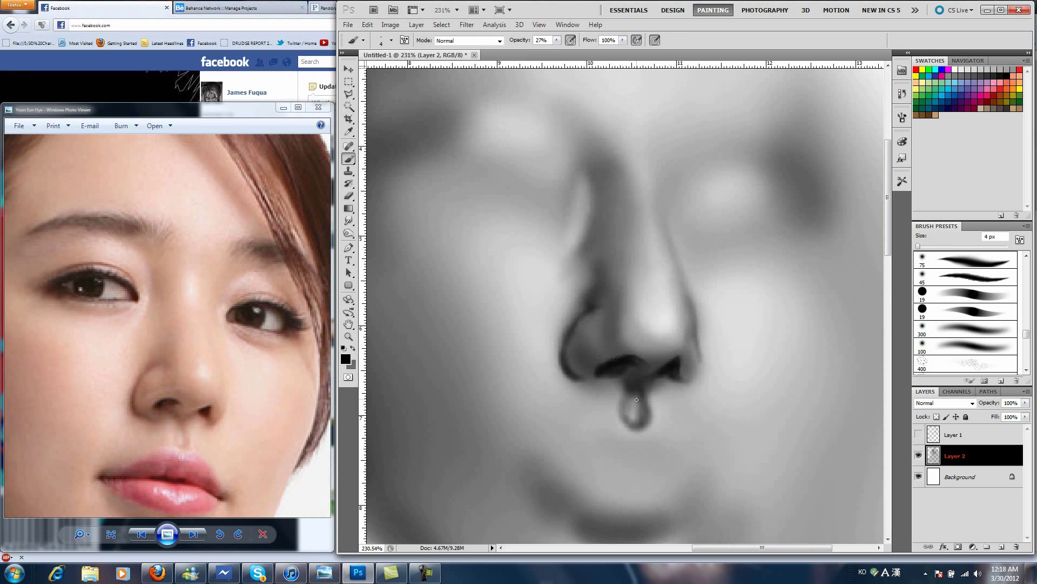
key(x)
mouse_move(640, 378)
mouse_down()
mouse_move(679, 343)
mouse_move(648, 333)
mouse_up()
Draw a thin black line along the nose's right edge and show the sketch again.
key(bracketright)
key(bracketright)
key(bracketright)
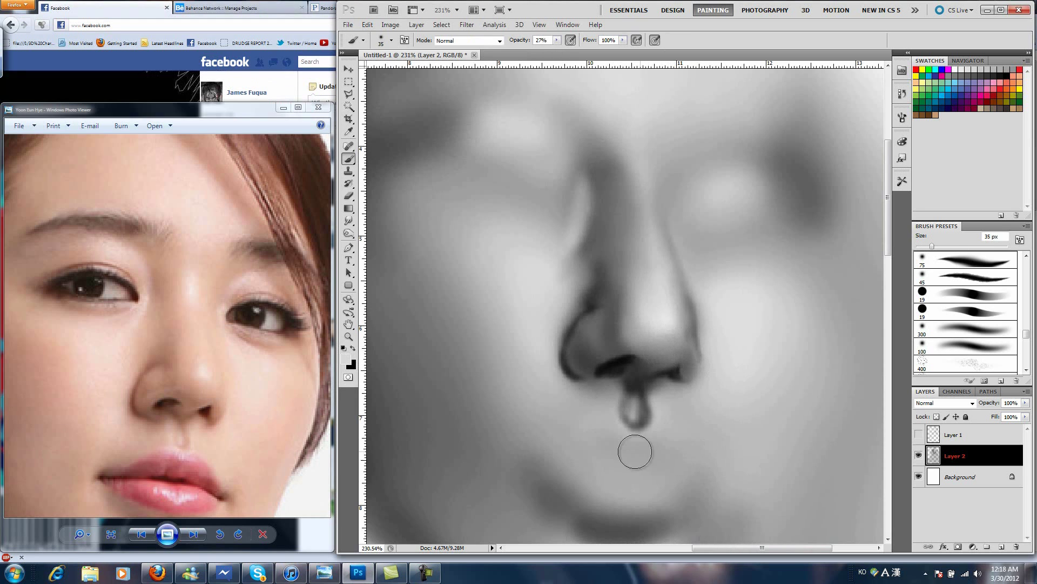
key(x)
key(bracketleft)
key(bracketleft)
key(bracketleft)
drag(674, 251, 695, 328)
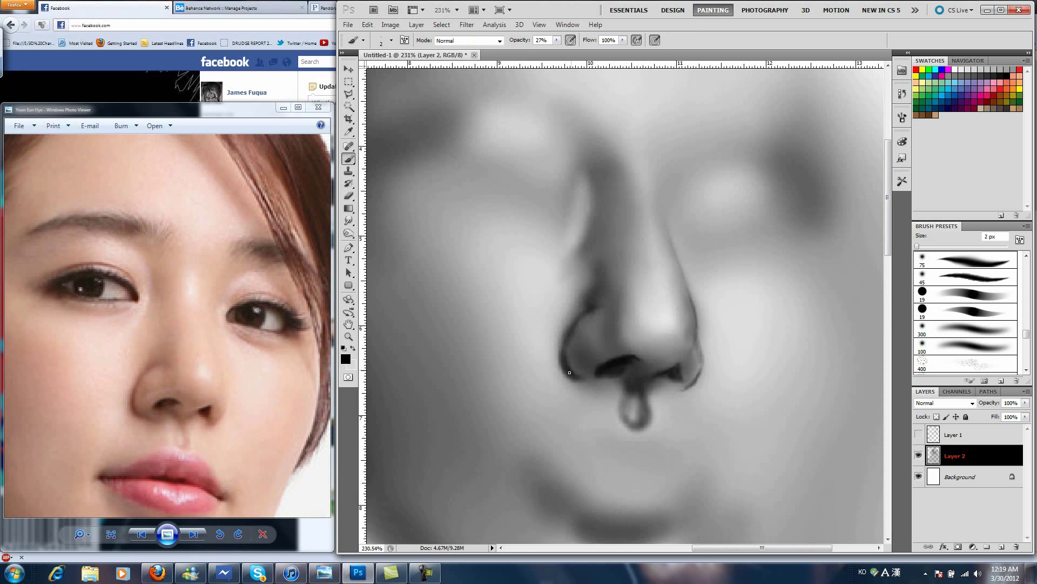
click(919, 435)
Zoom in on the nose and lips and darken both lips with soft shading.
key(z)
drag(648, 324, 702, 324)
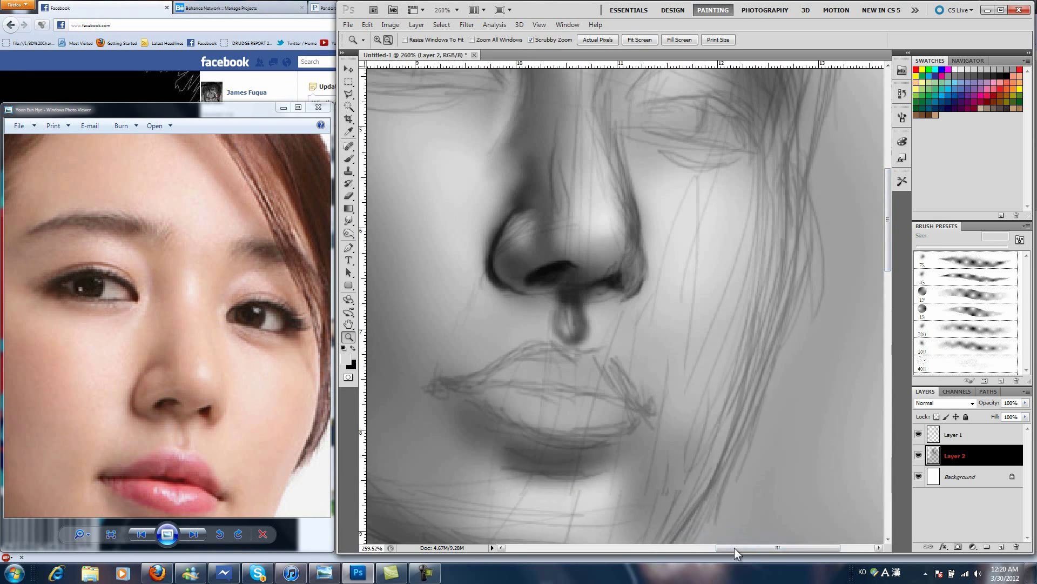
key(b)
drag(573, 379, 751, 378)
drag(595, 410, 685, 428)
drag(573, 395, 751, 378)
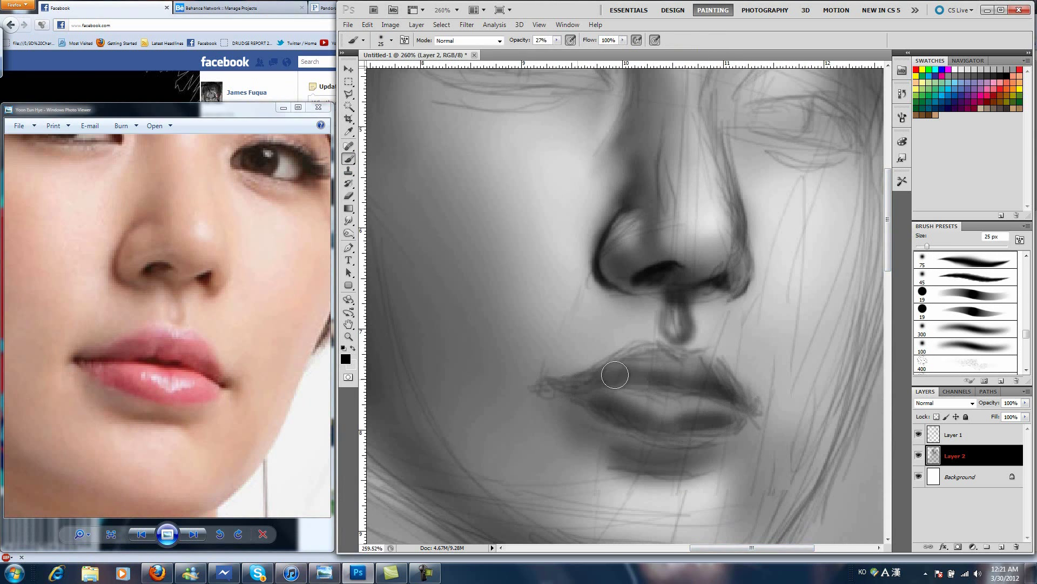
drag(589, 378, 724, 384)
Darken the line between the lips and the lower lip edge, then lighten the lips.
key(bracketleft)
key(bracketleft)
key(bracketleft)
drag(616, 435, 751, 424)
mouse_move(543, 385)
mouse_down()
mouse_move(762, 415)
mouse_move(664, 346)
mouse_move(549, 381)
mouse_move(726, 398)
mouse_up()
key(bracketright)
key(bracketright)
key(bracketright)
key(x)
mouse_move(638, 398)
mouse_down()
mouse_move(724, 400)
mouse_move(578, 373)
mouse_move(751, 427)
mouse_up()
Darken the left lip corner and add white highlights on the nose tip and upper lip.
click(919, 435)
key(x)
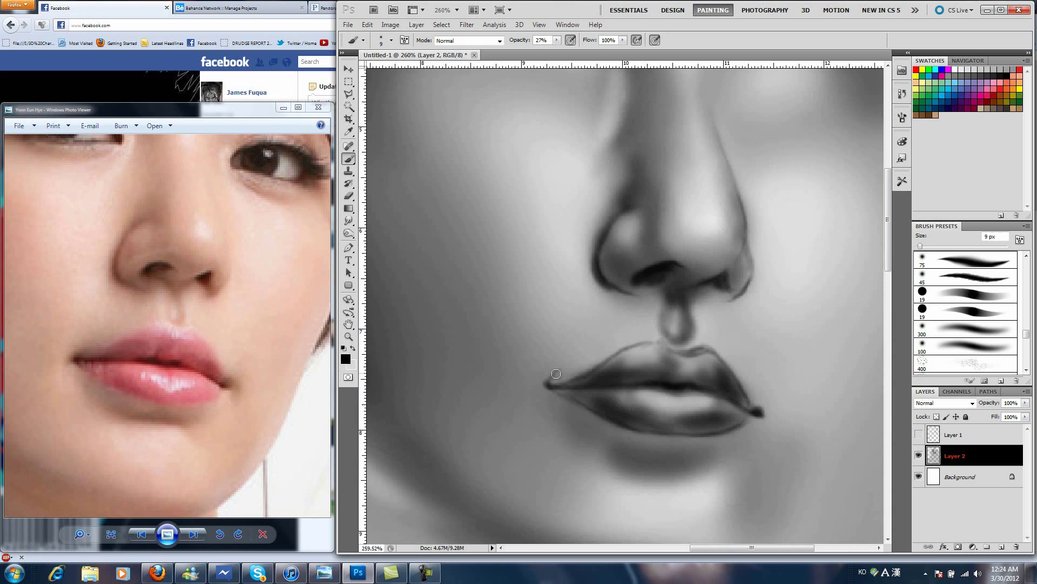
drag(556, 373, 548, 385)
key(bracketright)
key(bracketright)
drag(713, 216, 715, 214)
key(bracketleft)
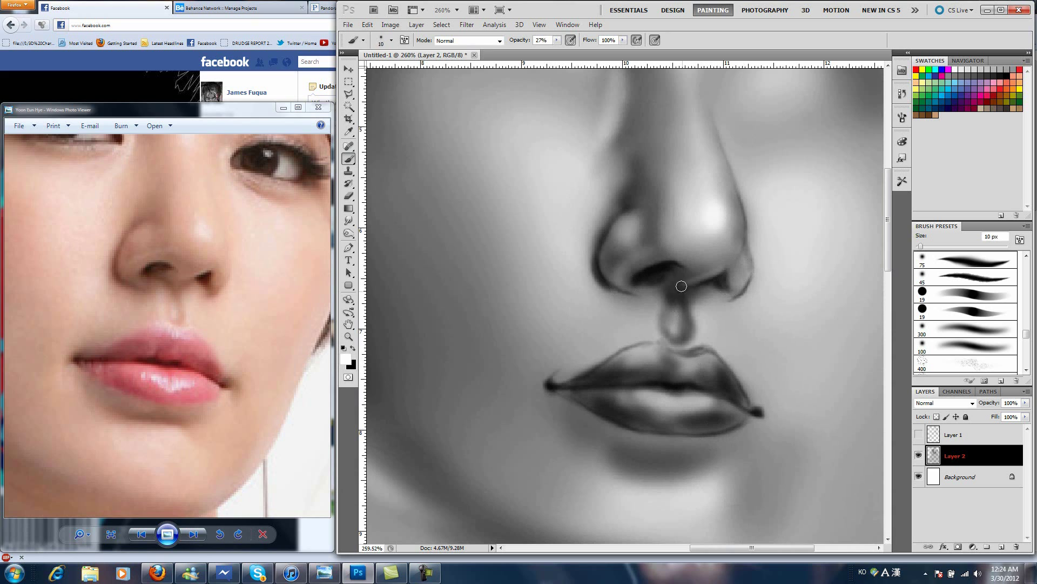
key(bracketright)
drag(653, 345, 707, 356)
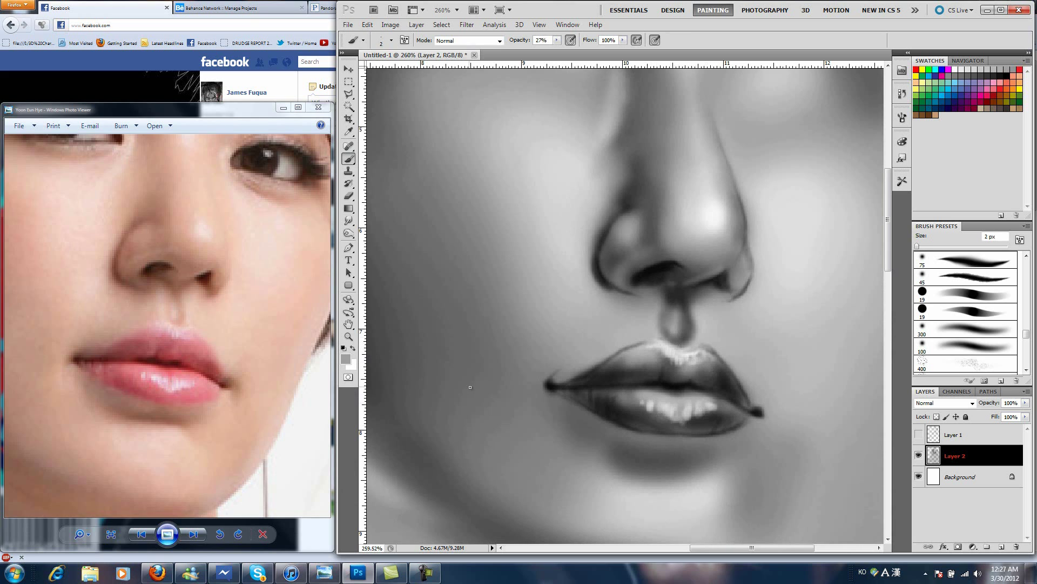
Shade from the nose side to the lip corner and beside the philtrum, then sample skin grey.
mouse_move(562, 384)
mouse_down()
mouse_move(648, 292)
mouse_move(583, 260)
mouse_up()
drag(586, 314, 569, 382)
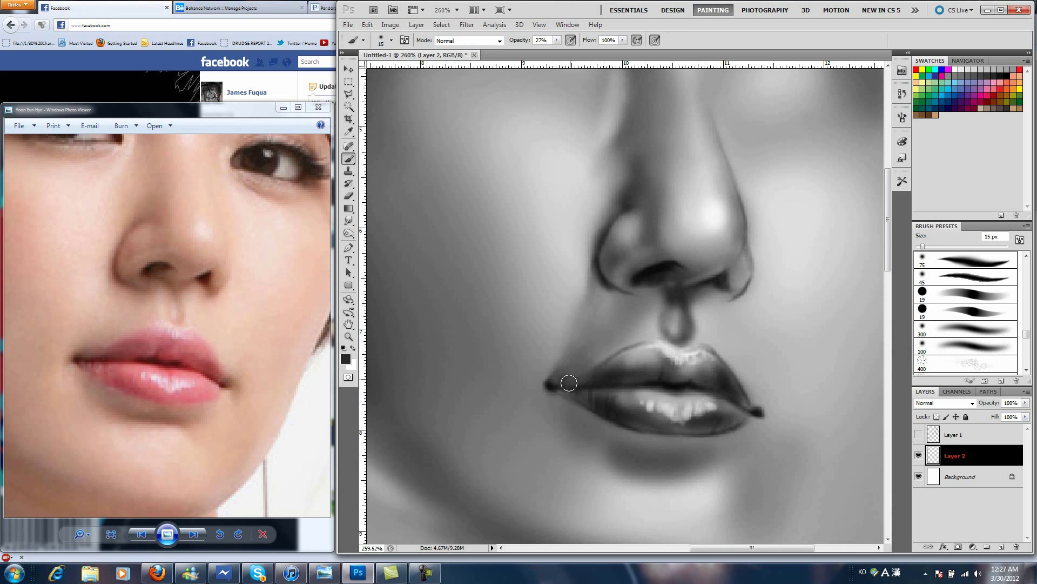
drag(665, 300, 659, 337)
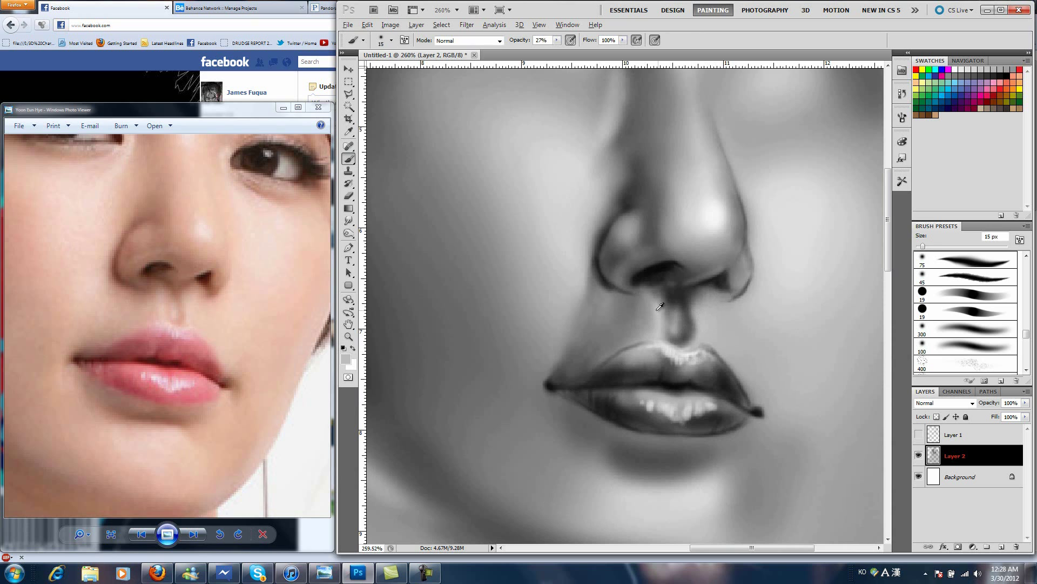
alt+click(693, 221)
key(bracketright)
key(bracketright)
key(bracketright)
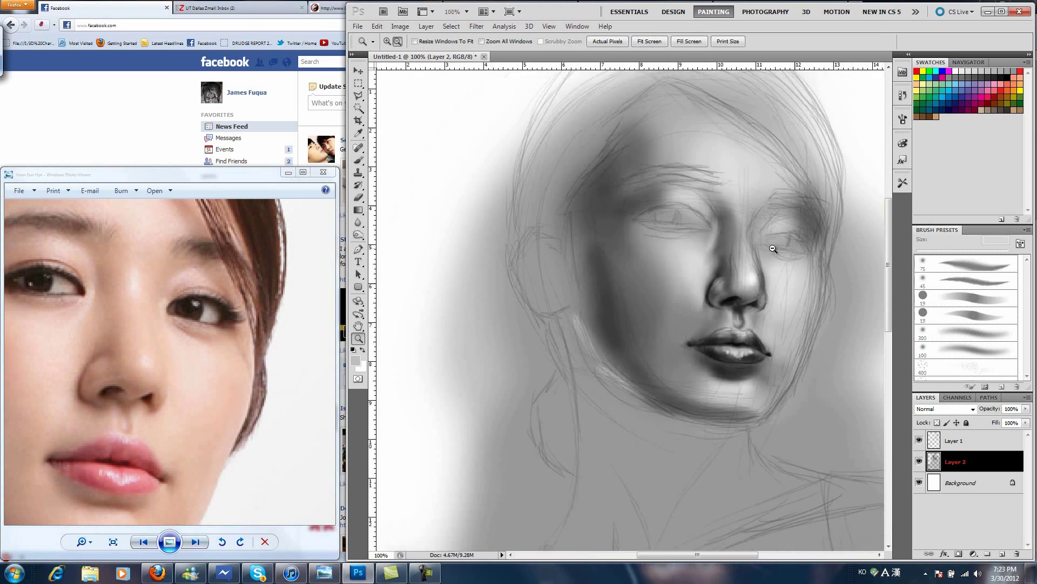
Draw the right eye's eyelid lines and dab in a dark pupil with a round brush.
scroll(702, 324, up, 5)
key(b)
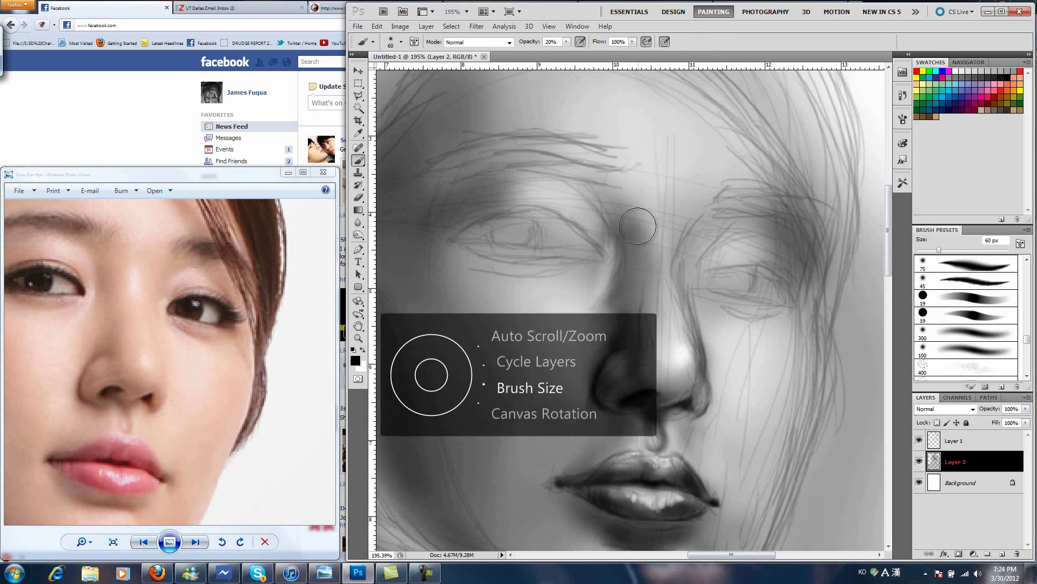
key(bracketleft)
key(bracketleft)
key(bracketleft)
mouse_move(714, 291)
mouse_down()
mouse_move(783, 302)
mouse_move(786, 276)
mouse_move(742, 278)
mouse_up()
click(919, 439)
click(967, 315)
click(722, 281)
Adjust brush size and opacity, then paint a dark shadow under the right eye.
key(bracketleft)
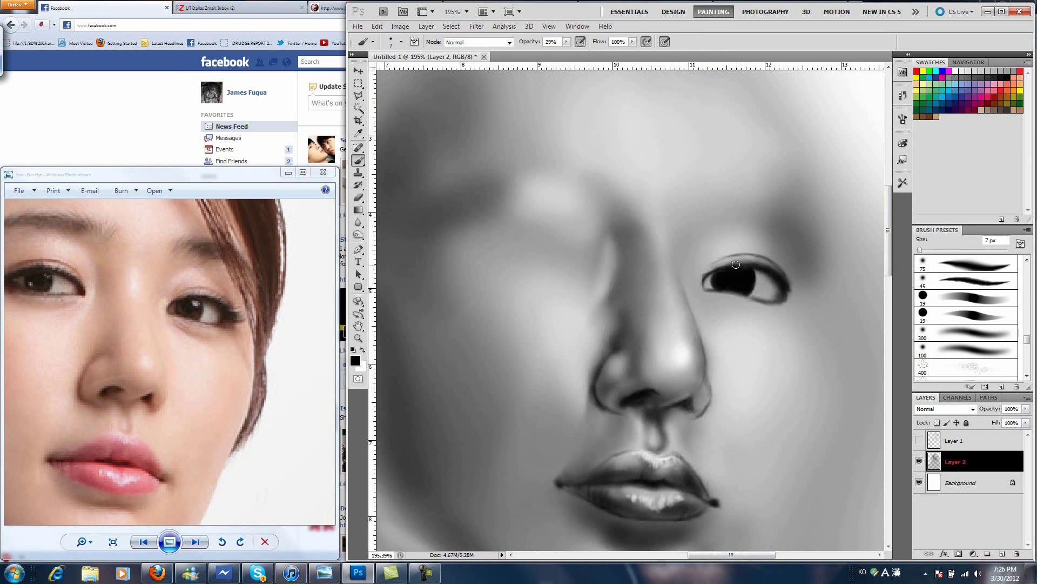
key(bracketleft)
key(bracketleft)
key(bracketleft)
key(bracketleft)
key(bracketleft)
key(bracketleft)
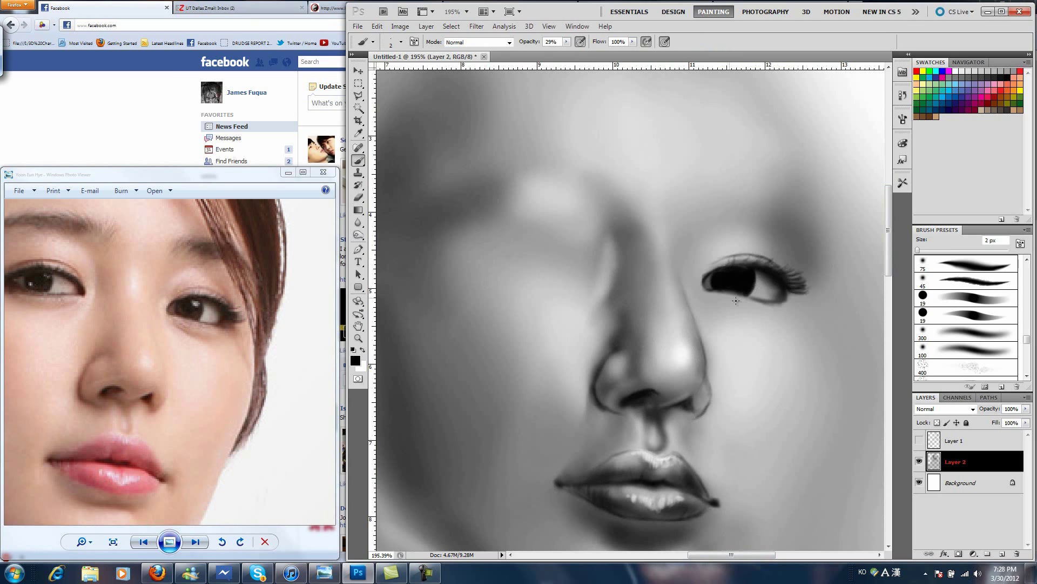
key(0)
click(919, 440)
key(x)
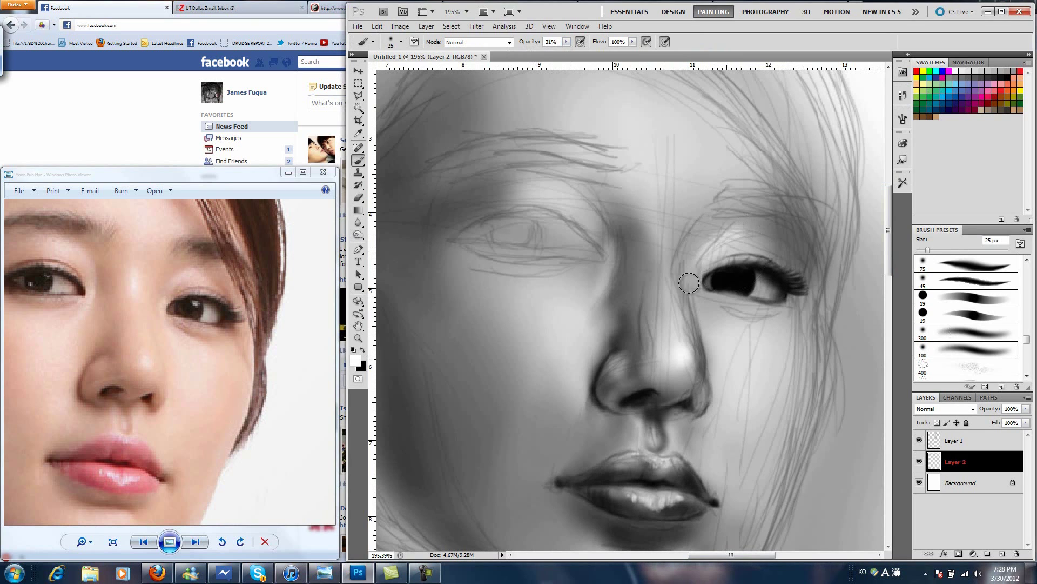
key(3)
key(1)
key(bracketright)
key(bracketright)
key(bracketright)
key(x)
drag(713, 303, 788, 316)
Darken the shading around the right eye with a smaller brush.
key(x)
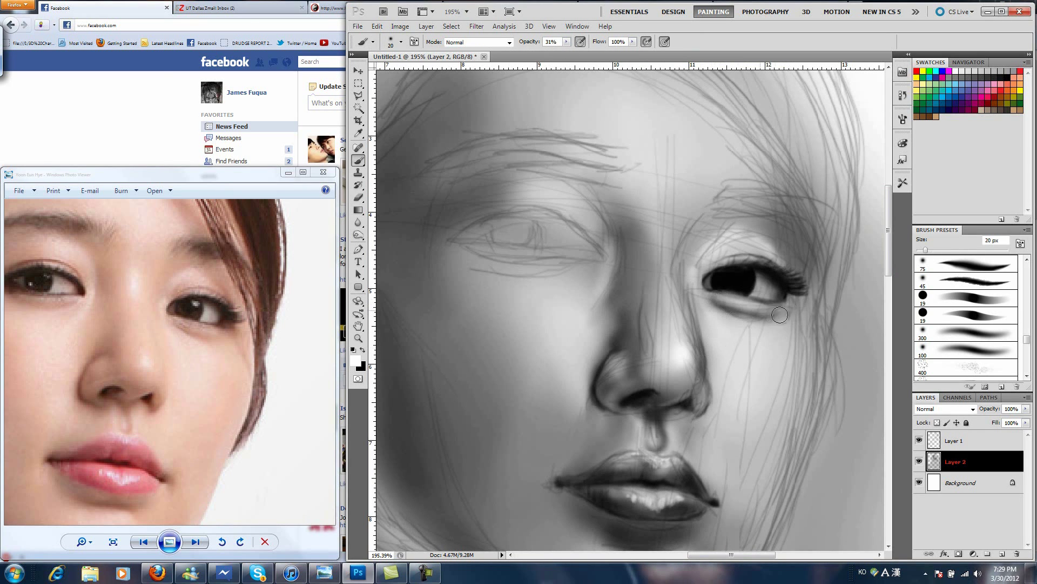
key(x)
key(bracketright)
key(ctrl+comma)
key(bracketleft)
key(x)
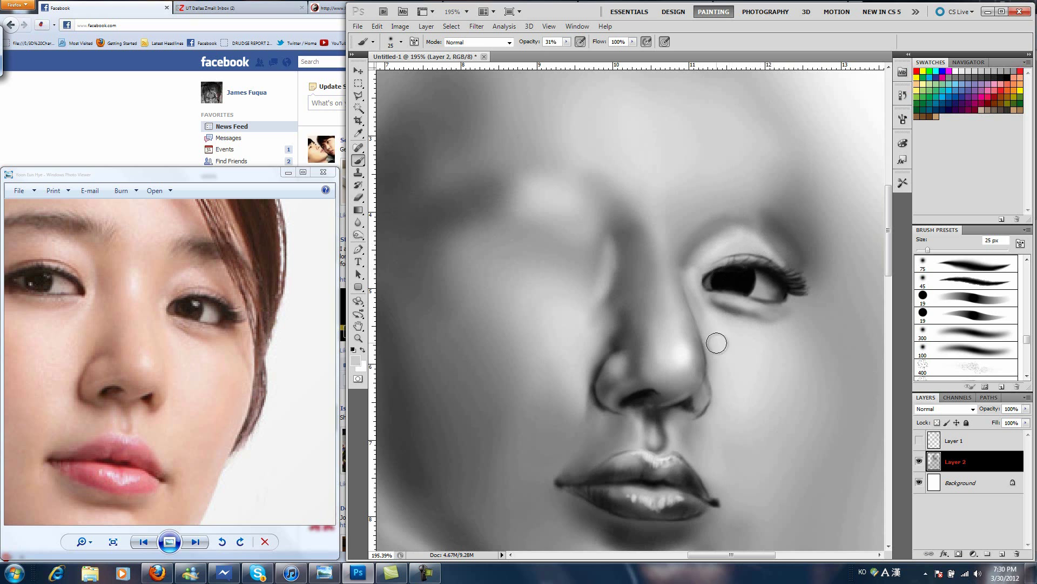
drag(779, 220, 811, 314)
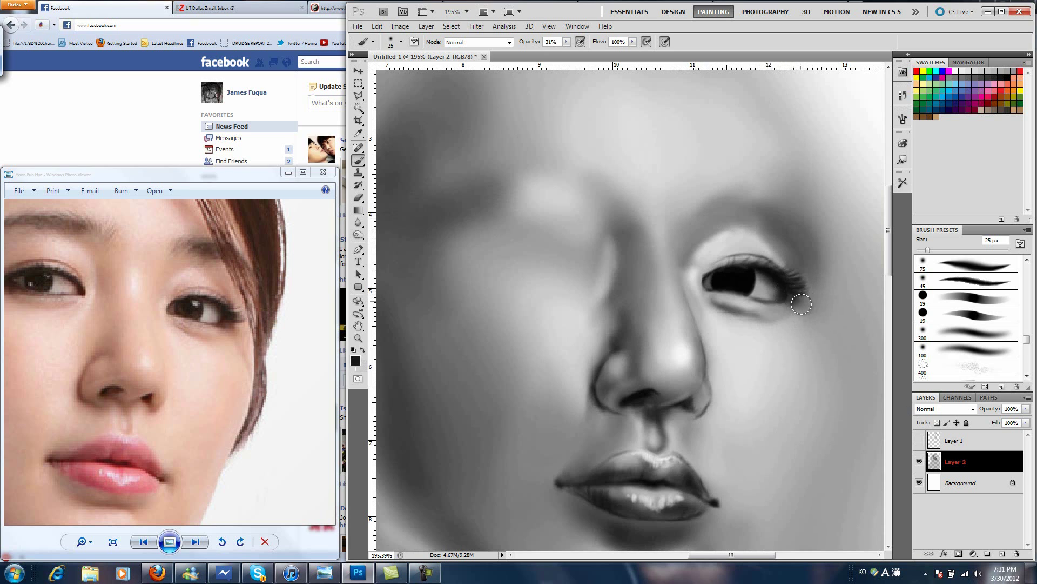
Add a bright catchlight to the right iris and zoom out to the whole face.
click(919, 441)
key(x)
key(bracketleft)
key(bracketleft)
key(bracketleft)
drag(735, 281, 719, 282)
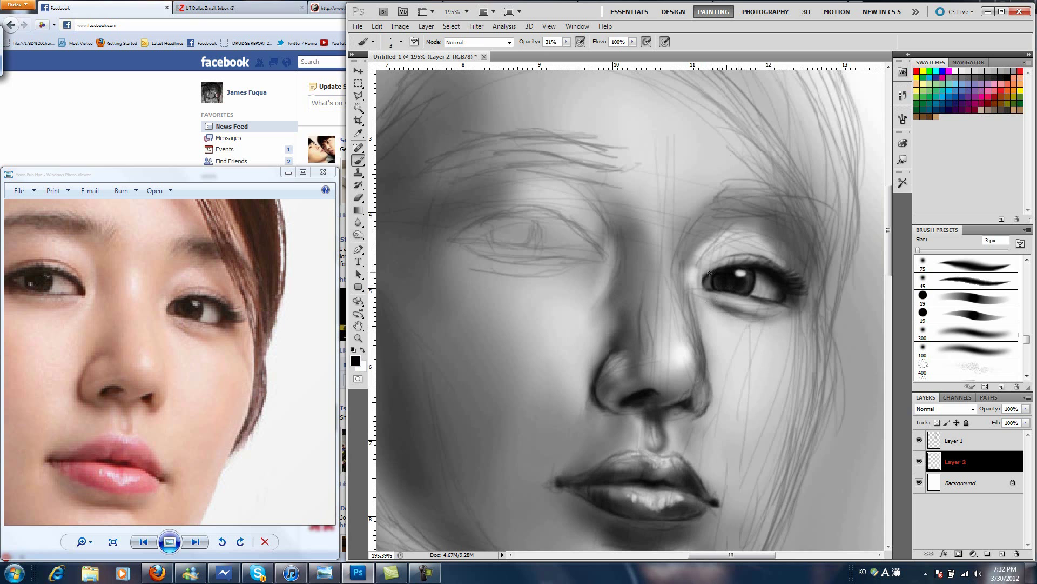
key(l)
key(ctrl+minus)
scroll(771, 381, up, 1)
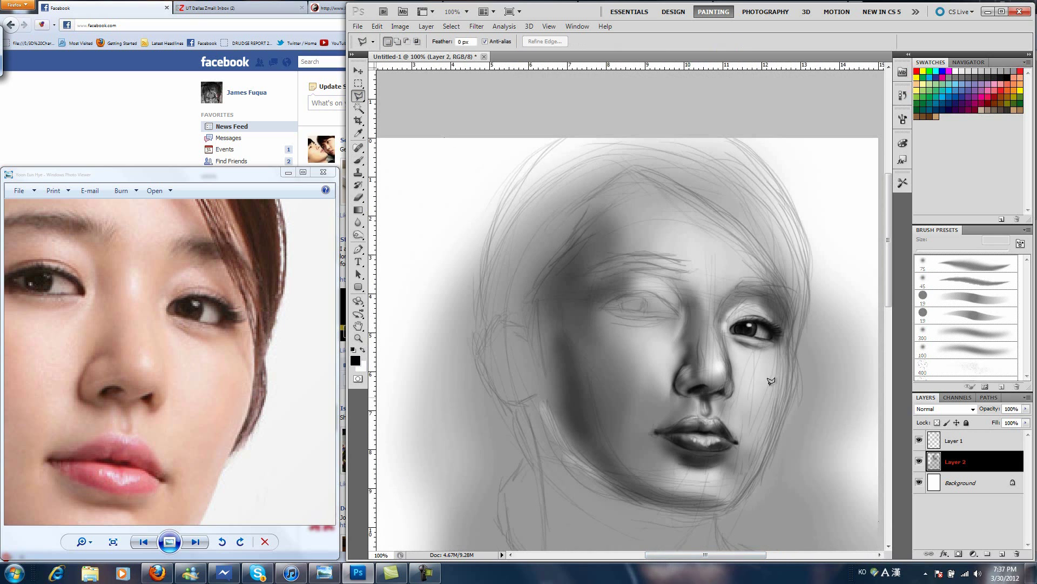
Close the polygonal outline of the lower face, transform it, then deselect.
double_click(549, 441)
key(ctrl+t)
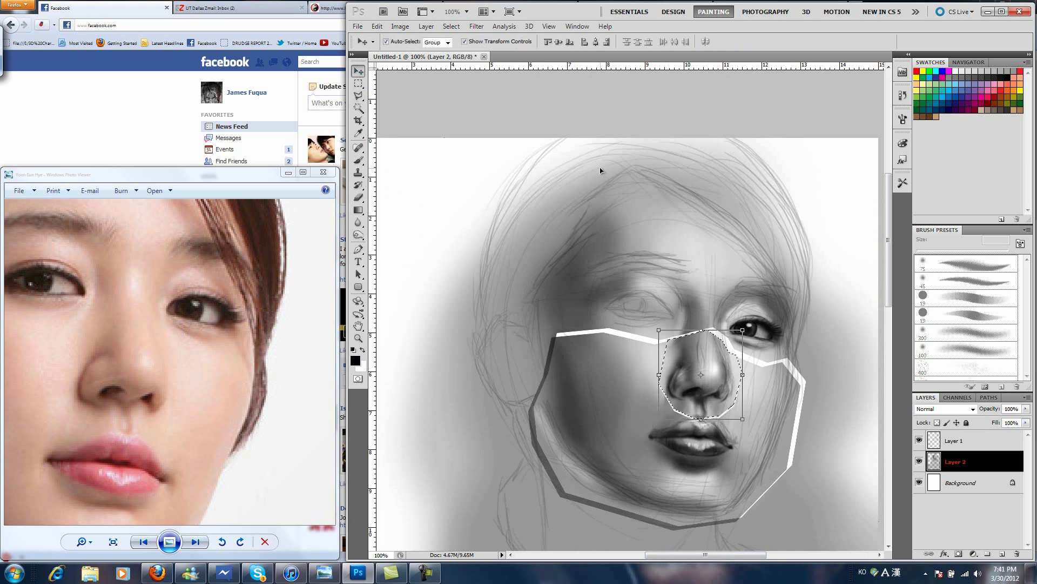
key(ctrl+d)
Paint grey over the white guide lines across the top, beside the nose and below the lips.
key(b)
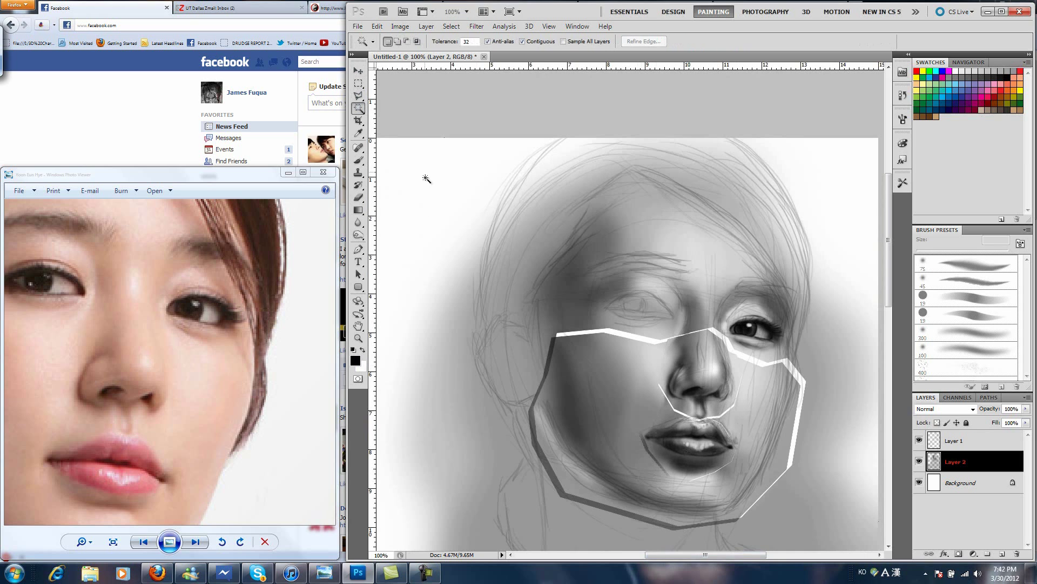
mouse_move(559, 335)
mouse_down()
mouse_move(689, 340)
mouse_move(797, 373)
mouse_up()
key(bracketleft)
key(bracketleft)
key(bracketleft)
drag(658, 404, 680, 406)
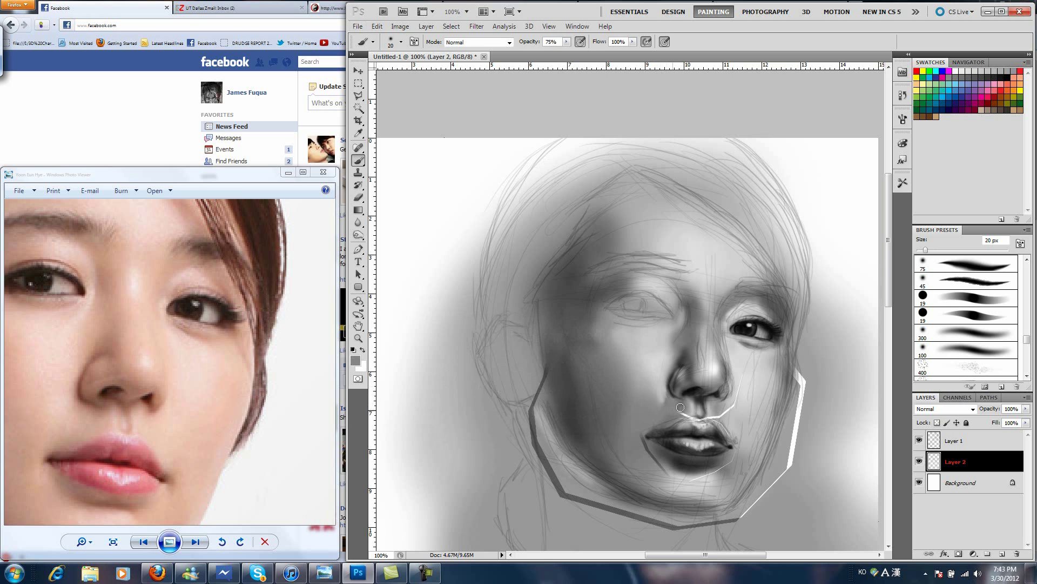
alt+click(693, 483)
drag(659, 487, 711, 475)
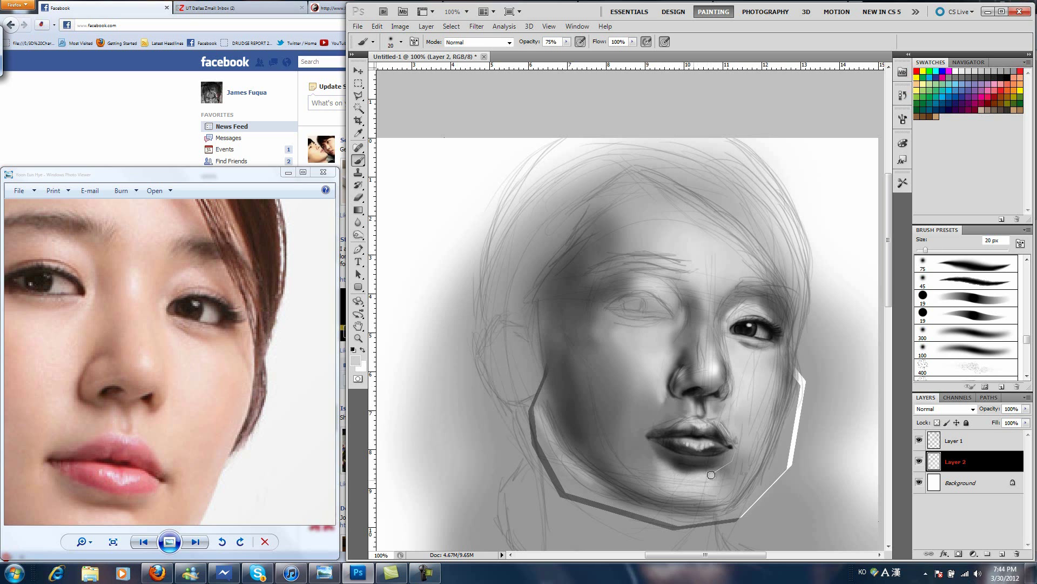
key(bracketleft)
key(bracketleft)
key(bracketleft)
Draw black lines for the right jaw, chin, left ear and hair strands around the head.
key(d)
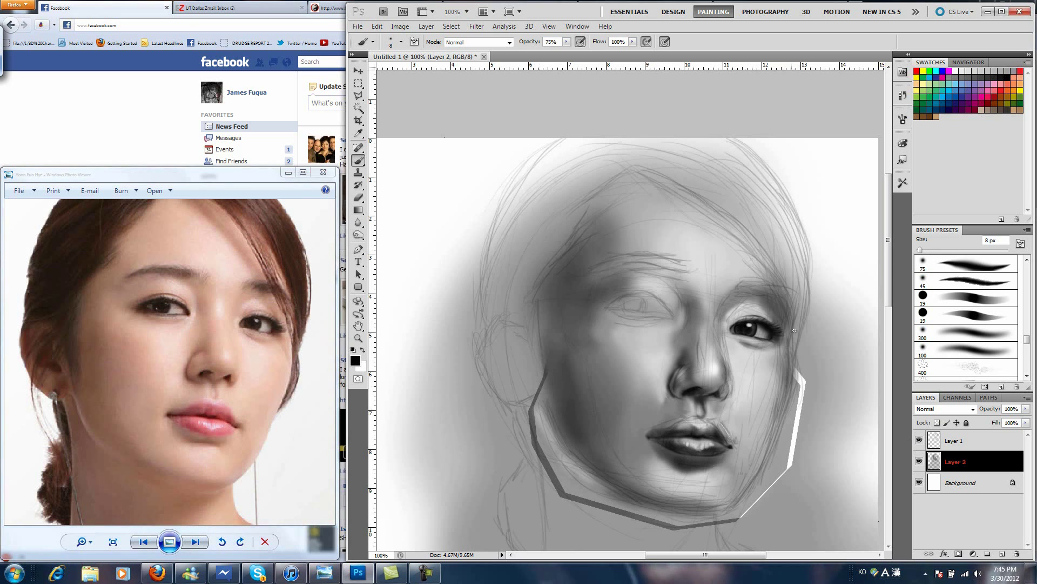
mouse_move(801, 337)
mouse_down()
mouse_move(767, 465)
mouse_move(682, 522)
mouse_up()
mouse_move(527, 394)
mouse_down()
mouse_move(637, 507)
mouse_move(470, 310)
mouse_move(494, 204)
mouse_move(541, 147)
mouse_up()
drag(754, 140, 814, 340)
drag(622, 155, 794, 306)
drag(573, 201, 616, 160)
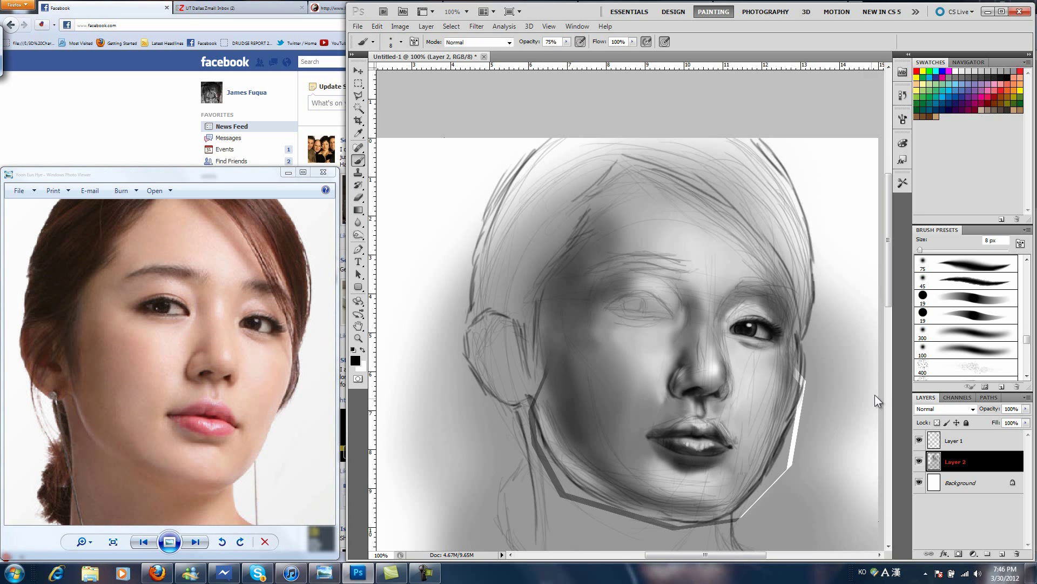
Hide and reshow Layer 1's sketch lines to check the painting, and zoom to 154%.
scroll(875, 400, down, 2)
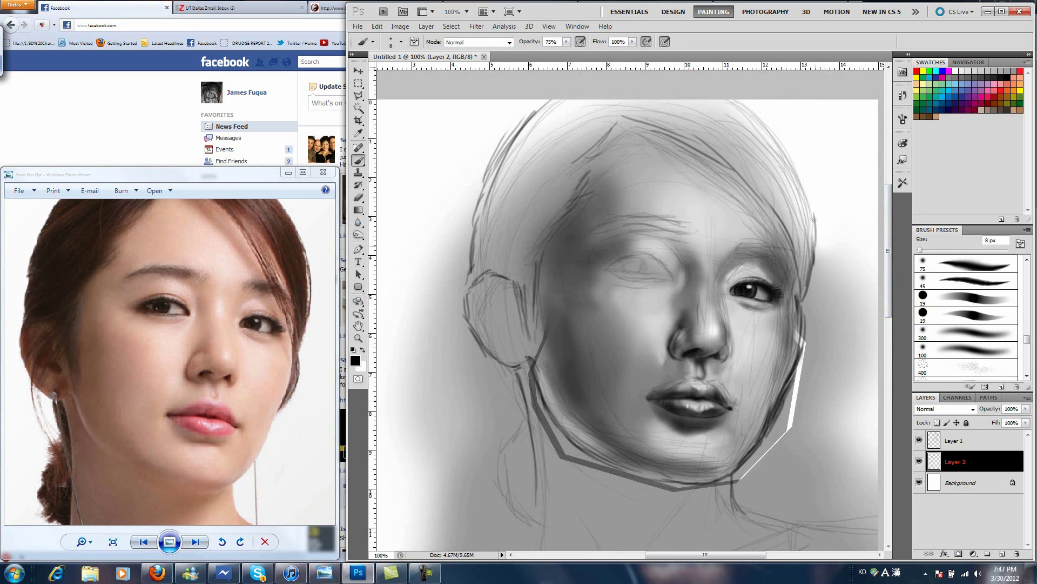
click(919, 440)
click(920, 440)
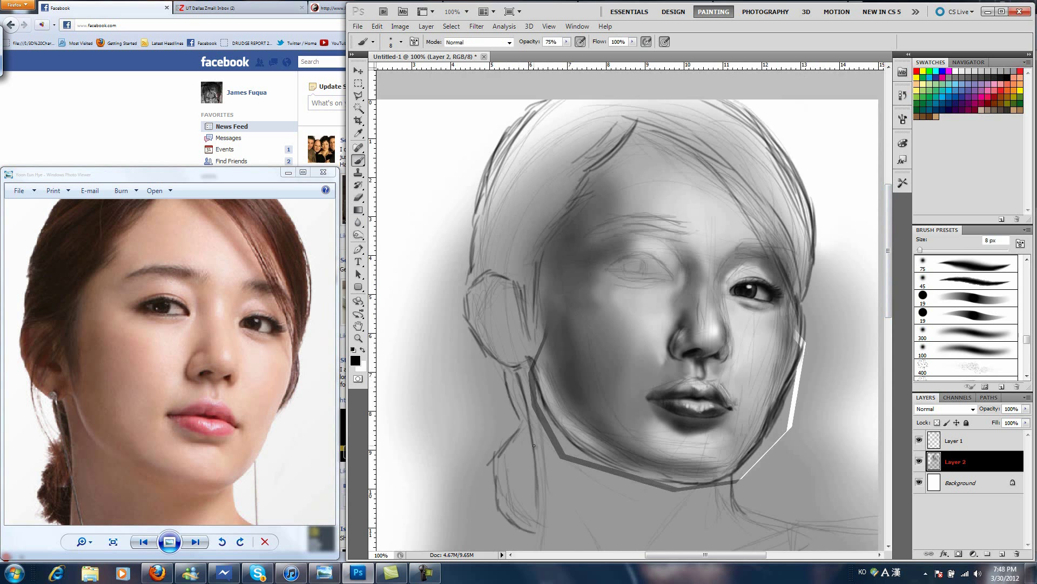
scroll(618, 287, down, 1)
scroll(617, 288, up, 2)
Outline the left eye with a thick upper lid, lashes and shading beneath it.
key(b)
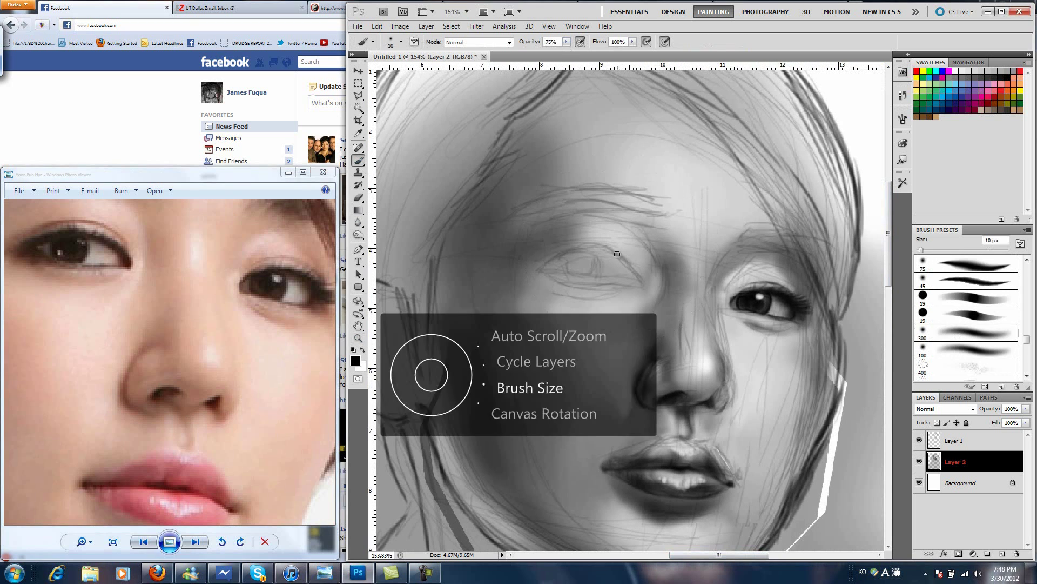
drag(539, 263, 638, 273)
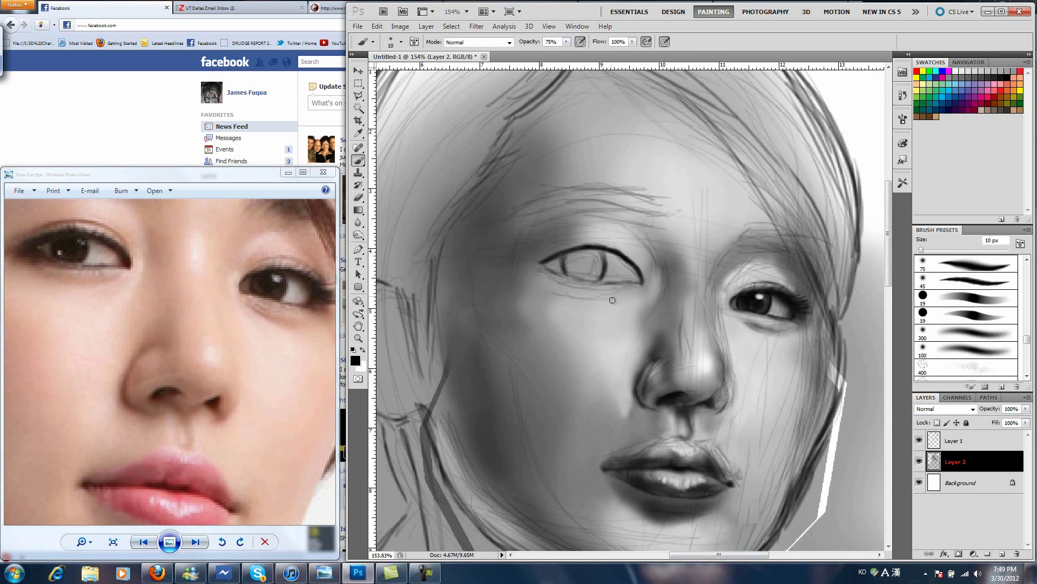
key(bracketright)
mouse_move(542, 261)
mouse_down()
mouse_move(605, 250)
mouse_move(642, 267)
mouse_move(573, 287)
mouse_move(637, 270)
mouse_up()
key(bracketright)
key(bracketright)
key(bracketright)
key(3)
key(3)
mouse_move(581, 251)
mouse_down()
mouse_move(591, 270)
mouse_move(568, 277)
mouse_up()
key(bracketright)
key(bracketright)
key(bracketright)
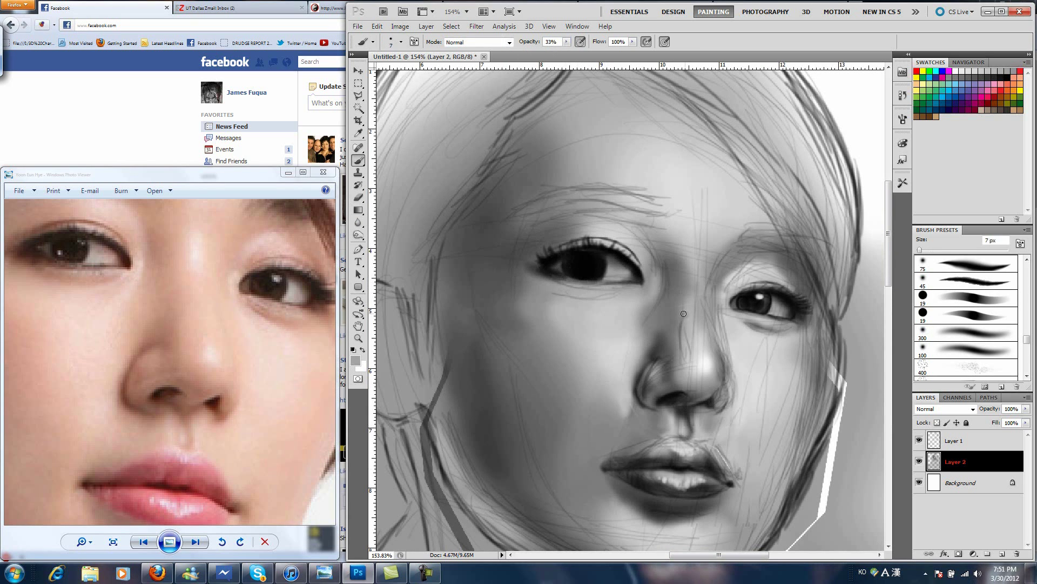
key(bracketright)
key(bracketright)
key(bracketright)
drag(632, 286, 562, 294)
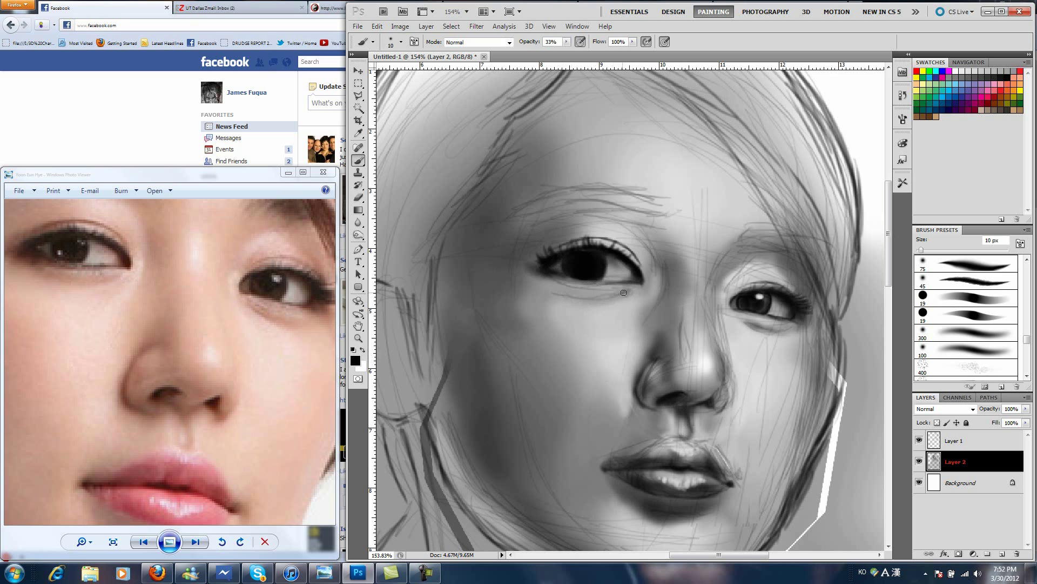
drag(627, 292, 535, 287)
Lighten the skin around the left eye in white and add iris reflections with a soft round brush.
key(x)
drag(627, 284, 531, 272)
drag(656, 273, 630, 292)
drag(162, 325, 157, 357)
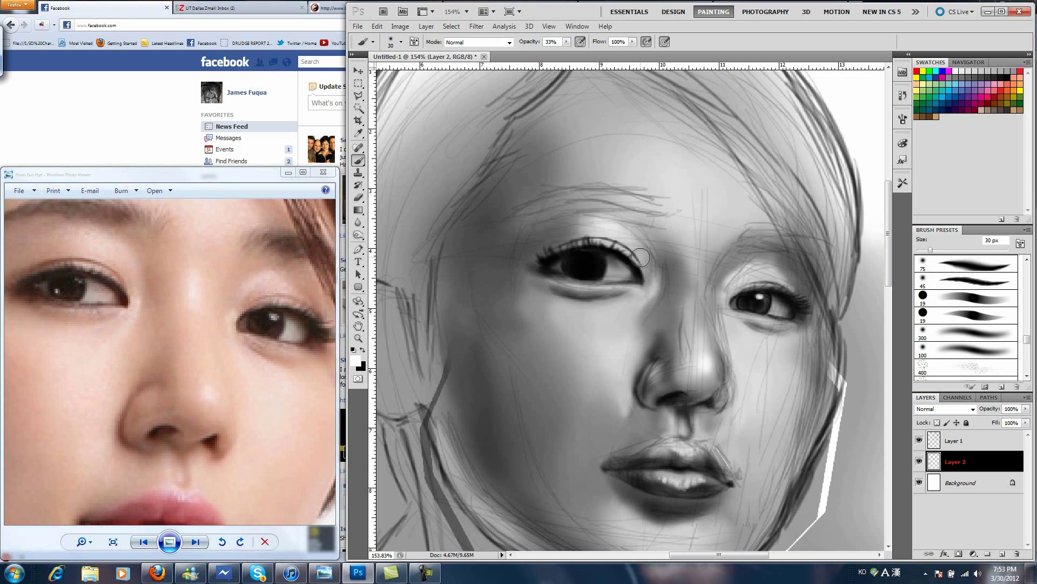
drag(651, 227, 624, 262)
drag(768, 262, 743, 273)
click(958, 303)
key(bracketright)
drag(597, 256, 573, 271)
key(x)
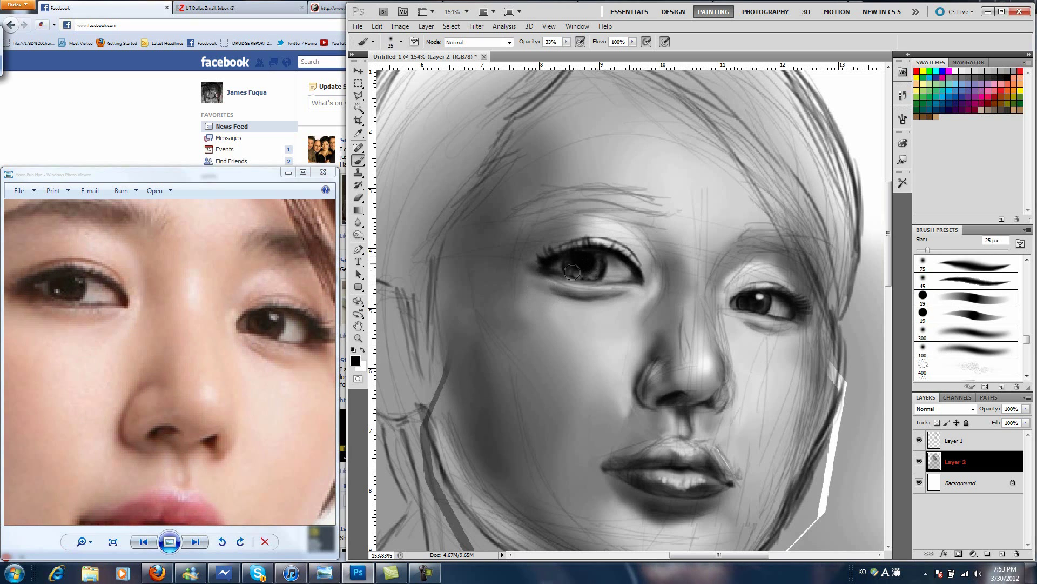
Hide the sketch lines and darken the shadow beside the nostril.
click(919, 441)
drag(162, 378, 162, 281)
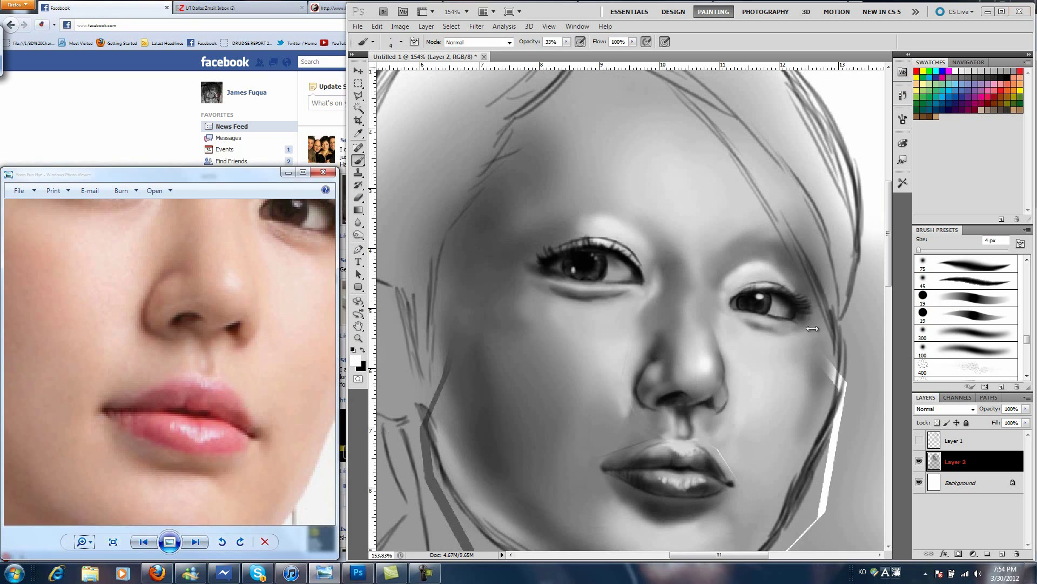
key(bracketright)
key(bracketright)
key(bracketright)
key(bracketleft)
drag(656, 432, 697, 443)
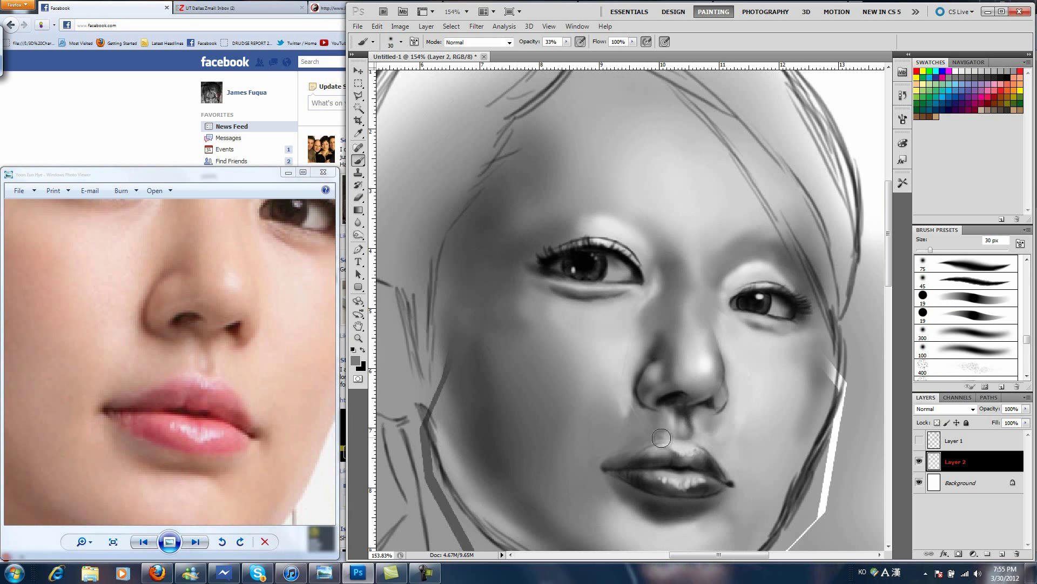
key(x)
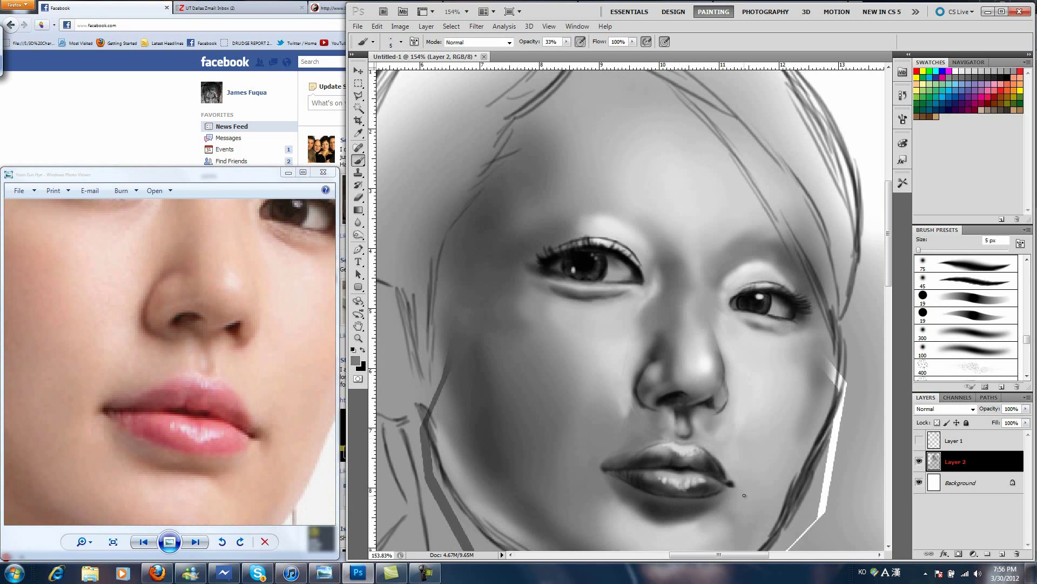
Sample lighter skin greys with a greatly enlarged brush for broad soft blending.
key(bracketright)
key(bracketright)
key(bracketright)
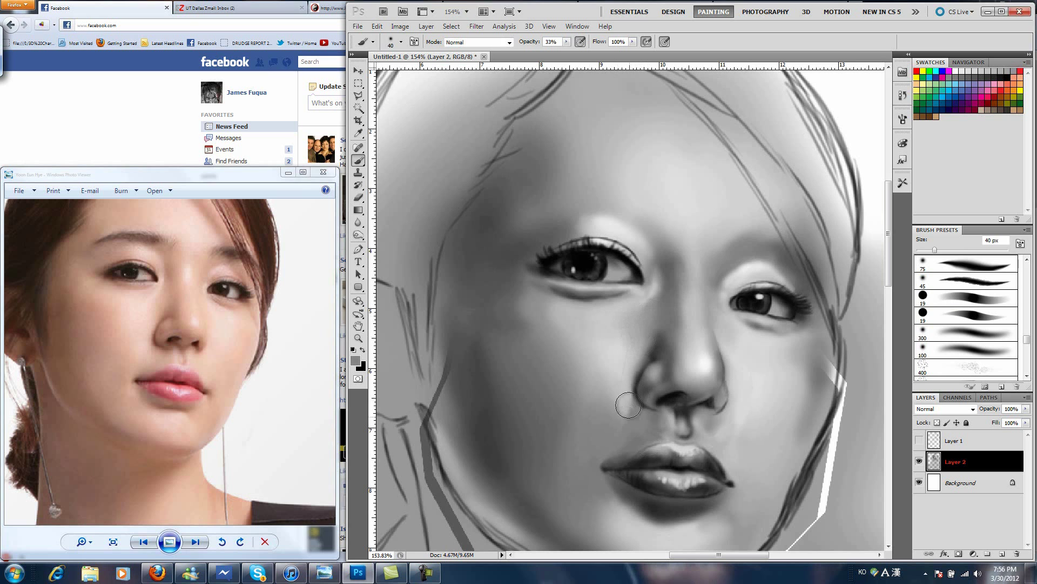
alt+click(622, 399)
key(bracketleft)
key(bracketleft)
key(bracketleft)
scroll(682, 457, down, 3)
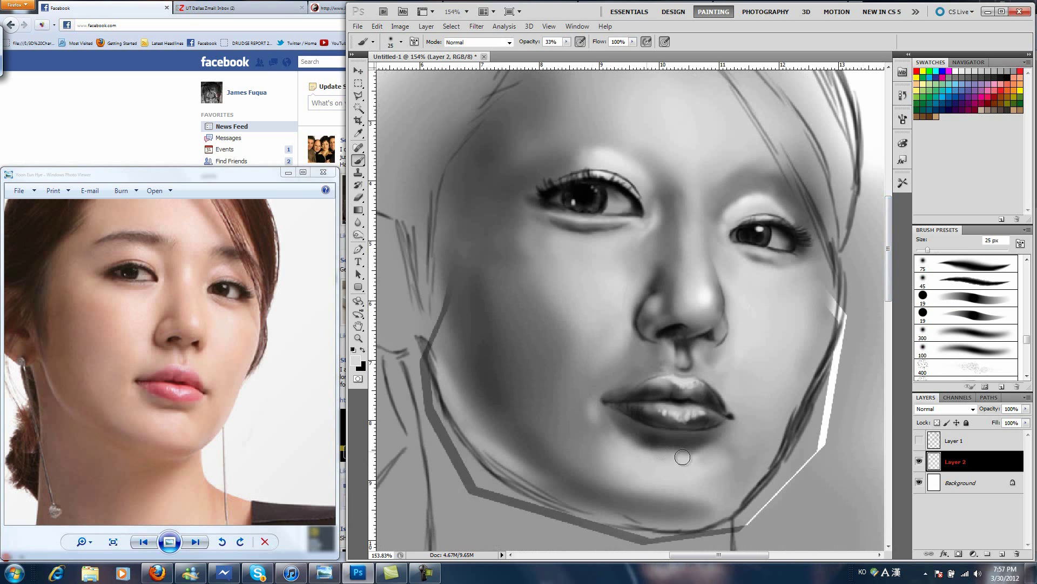
key(bracketright)
key(bracketright)
key(bracketright)
scroll(795, 349, up, 4)
alt+click(692, 294)
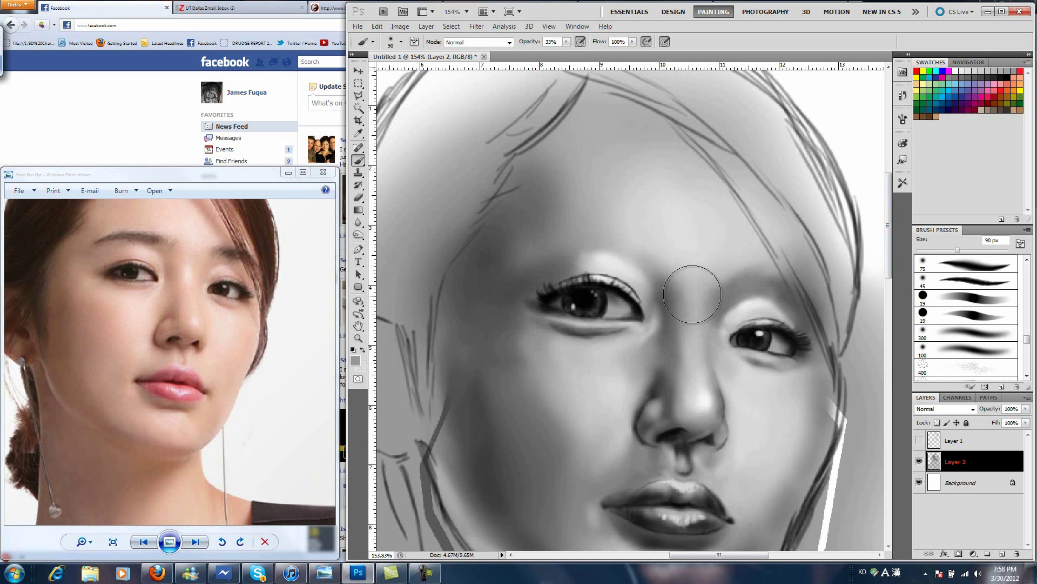
key(bracketright)
key(bracketright)
scroll(737, 231, down, 4)
Apply the left eye's reshaping, then zoom in closer with a finer brush.
alt+click(741, 350)
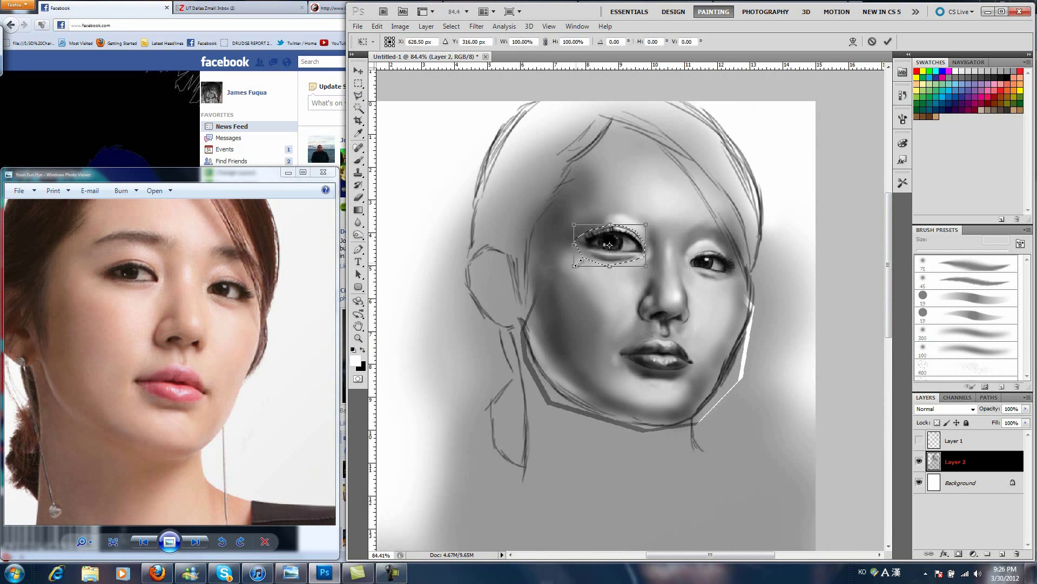
key(Return)
click(363, 350)
key(ctrl+plus)
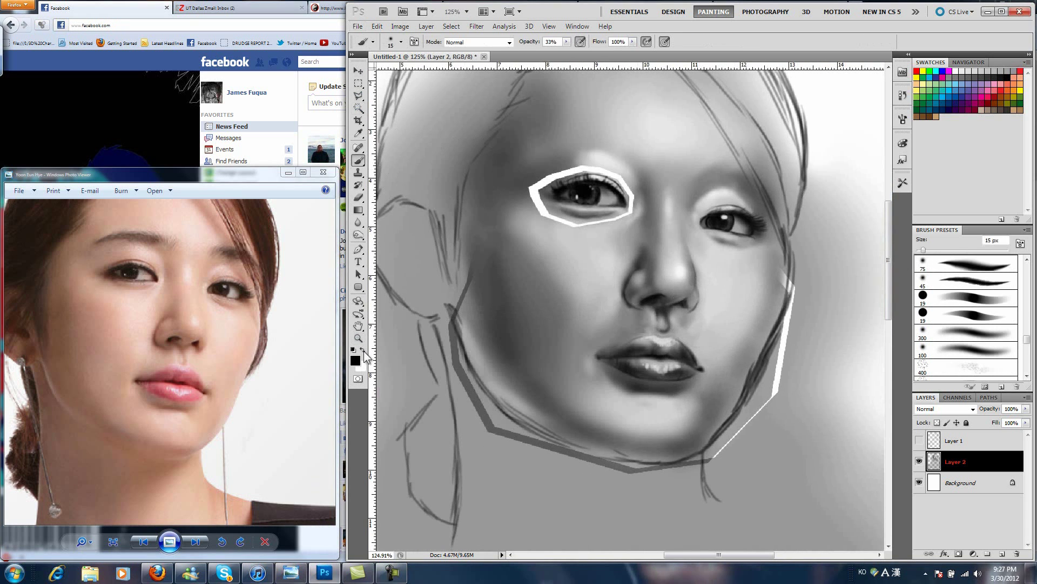
key(bracketleft)
key(bracketleft)
key(bracketleft)
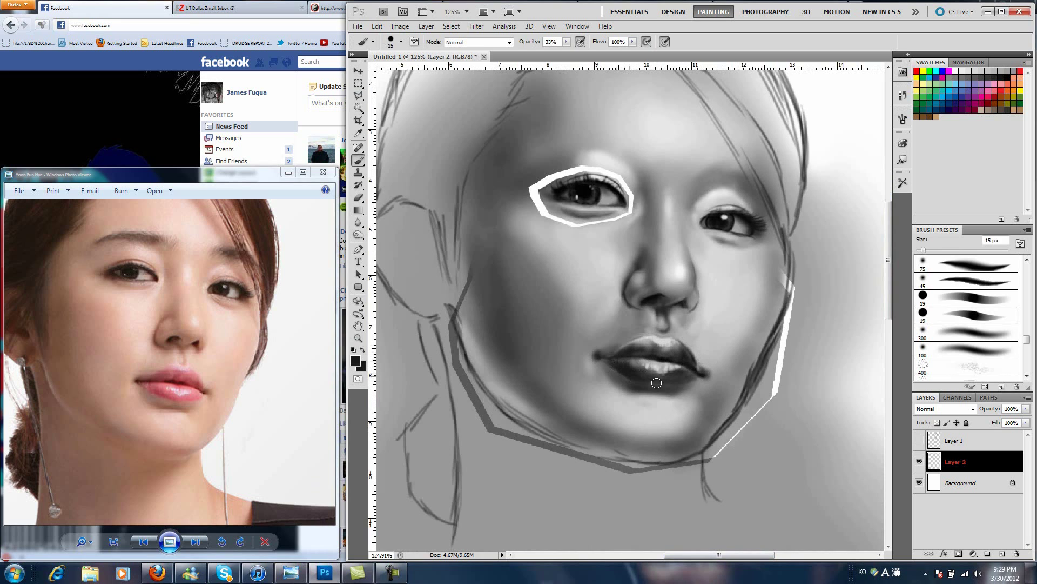
Shade the lower lip, highlight the philtrum and paint over the outline around the left eye.
mouse_move(656, 383)
mouse_down()
mouse_move(686, 373)
mouse_move(620, 362)
mouse_up()
key(x)
key(bracketright)
key(bracketright)
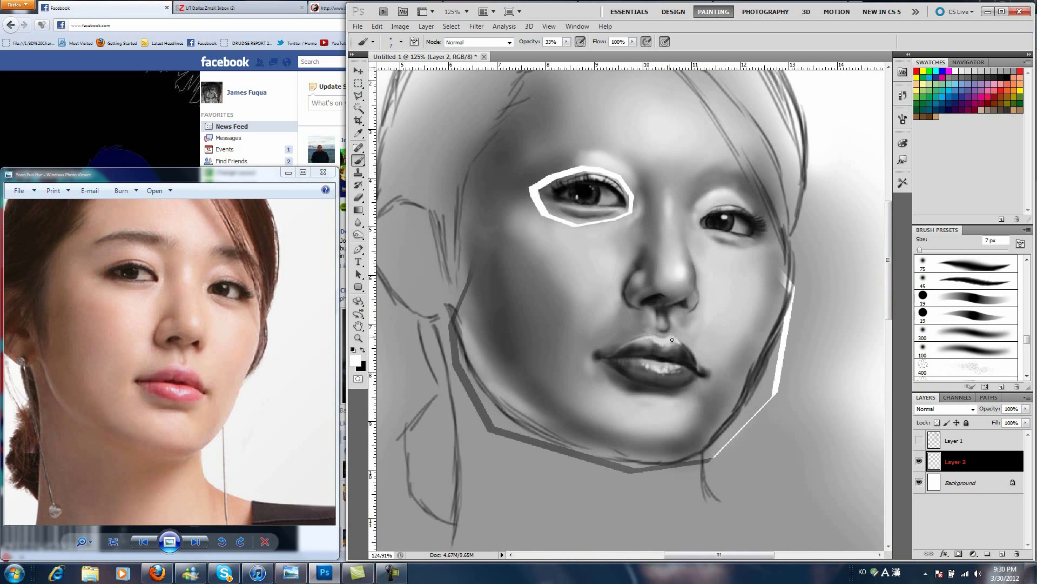
drag(664, 327, 663, 336)
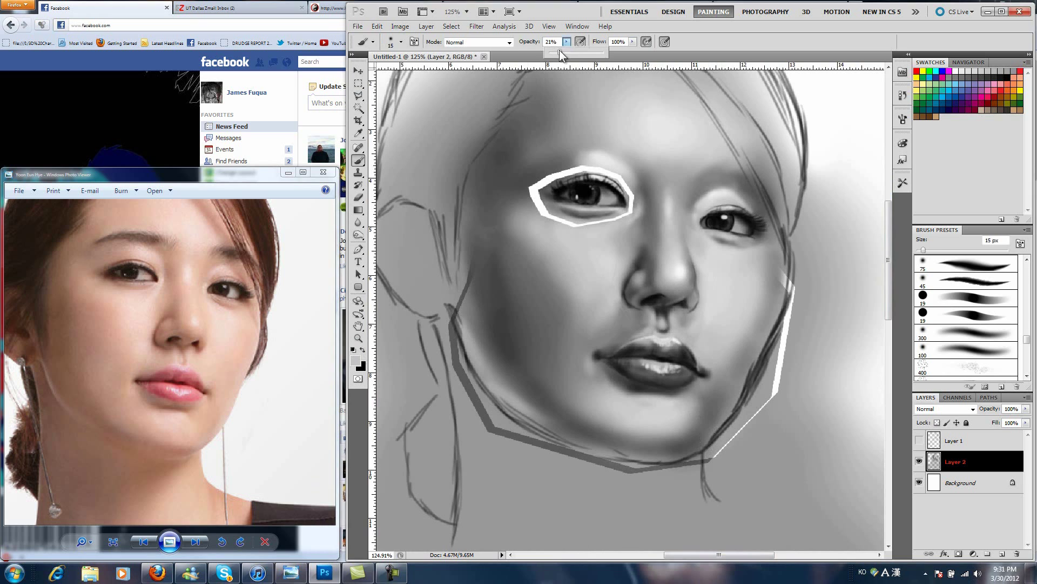
key(bracketright)
key(1)
key(6)
key(x)
key(x)
key(bracketright)
key(bracketright)
key(bracketright)
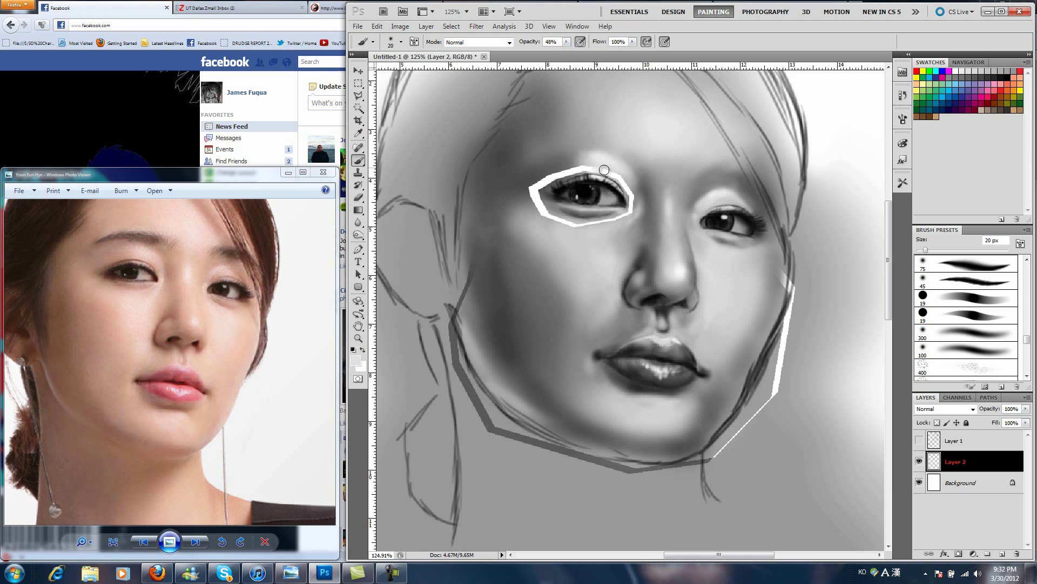
mouse_move(577, 168)
mouse_down()
mouse_move(532, 184)
mouse_move(545, 219)
mouse_move(613, 223)
mouse_up()
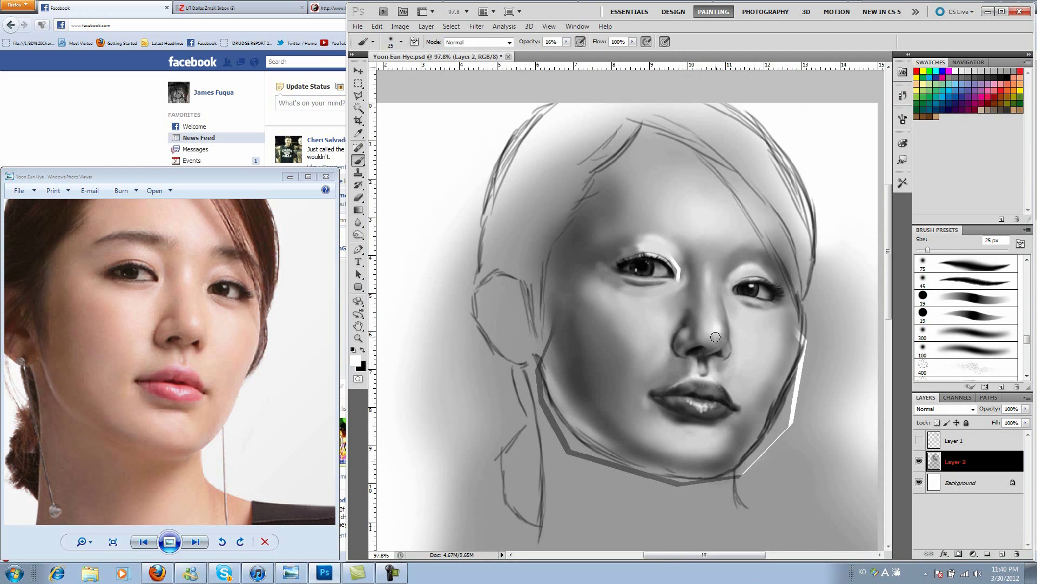
Brighten the chin and lower jaw and add faint shading beside the nose.
key(bracketright)
drag(751, 379, 725, 463)
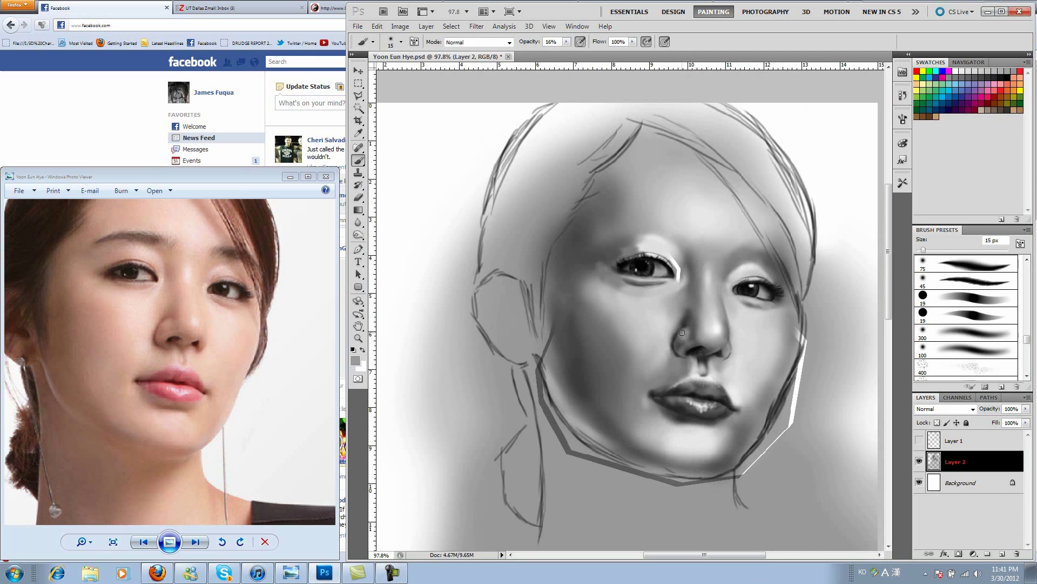
key(bracketleft)
key(bracketleft)
drag(663, 372, 672, 336)
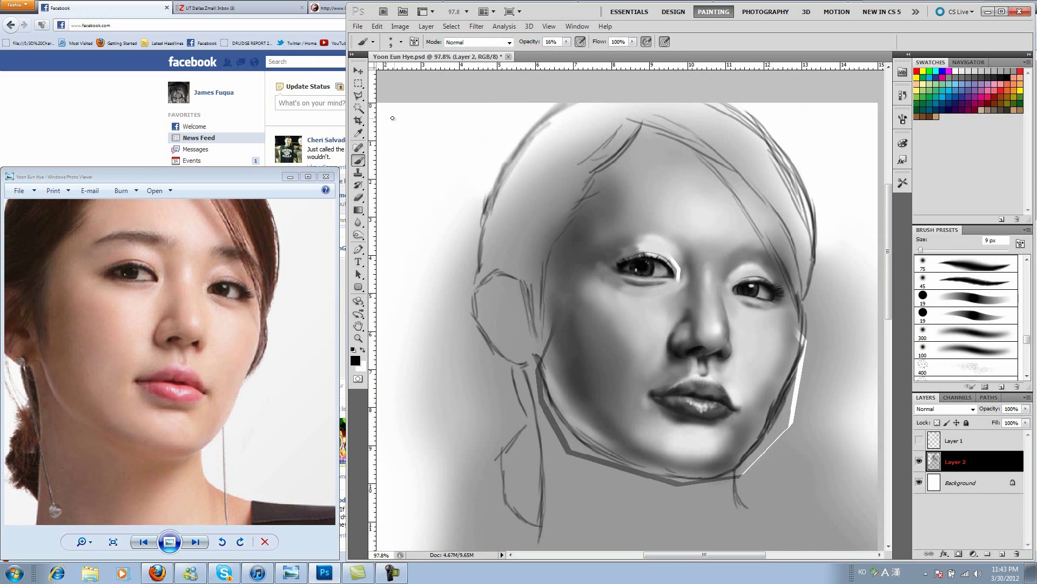
Select the right eye with the Polygonal Lasso and reshape it.
key(l)
click(730, 282)
click(768, 273)
click(783, 305)
click(730, 283)
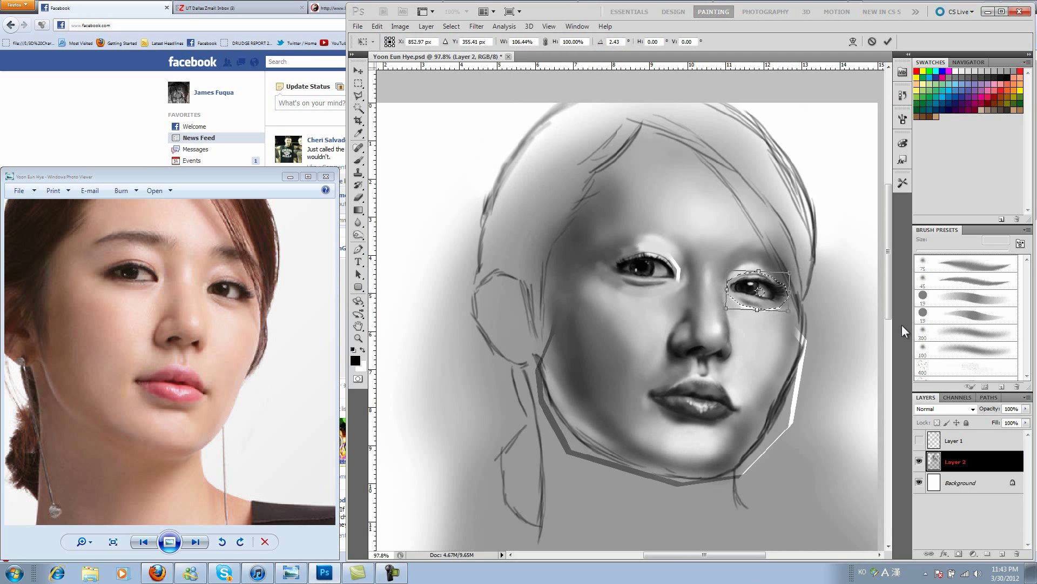
key(w)
key(b)
alt+click(671, 257)
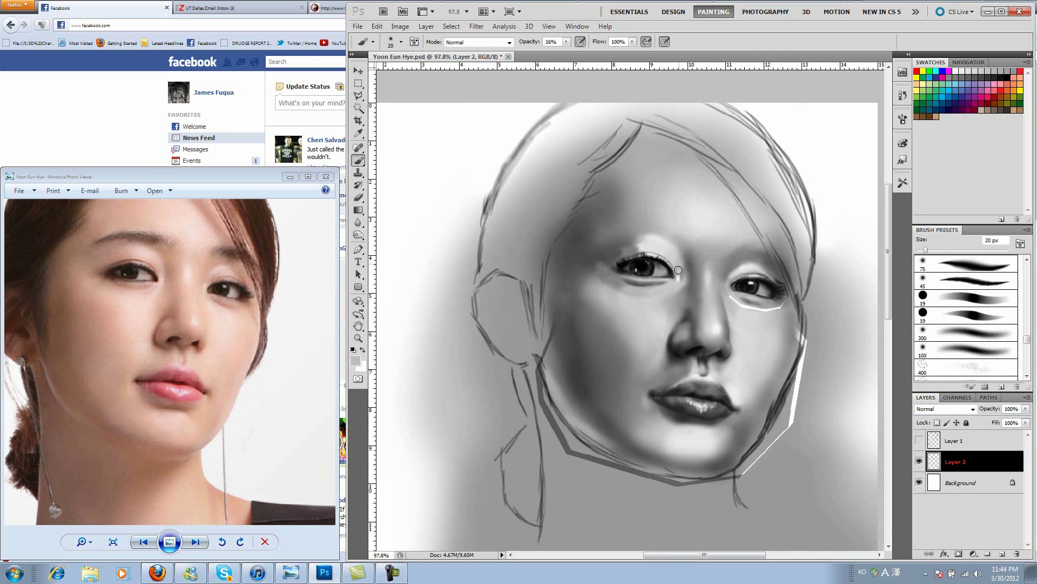
Paint over the white marks near the left eye and under the right eye.
drag(678, 269, 679, 278)
mouse_move(735, 303)
mouse_down()
mouse_move(773, 303)
mouse_move(763, 430)
mouse_up()
key(bracketleft)
key(bracketleft)
key(bracketleft)
alt+click(782, 281)
key(x)
key(bracketright)
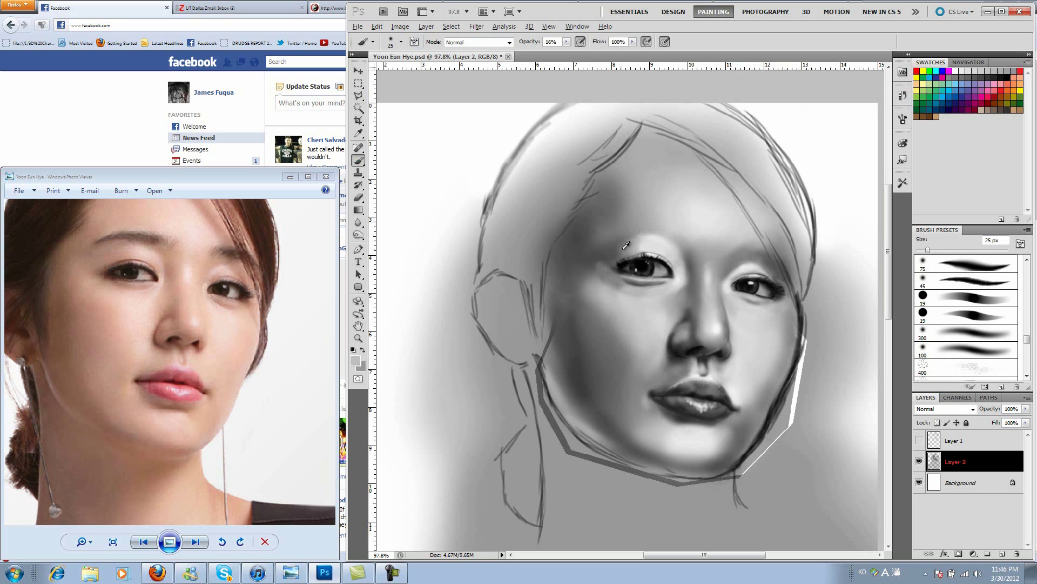
key(bracketright)
key(bracketright)
key(bracketright)
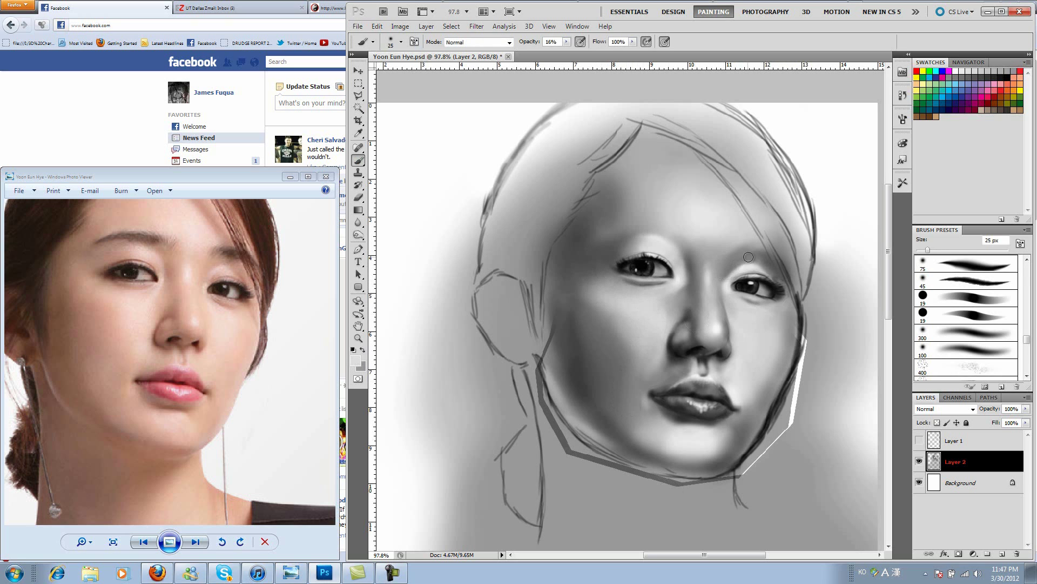
Paint black left and right eyebrow strokes, toggling the sketch lines for placement.
click(919, 441)
key(x)
mouse_move(681, 224)
mouse_down()
mouse_move(611, 226)
mouse_move(697, 227)
mouse_move(794, 253)
mouse_up()
key(bracketleft)
click(919, 441)
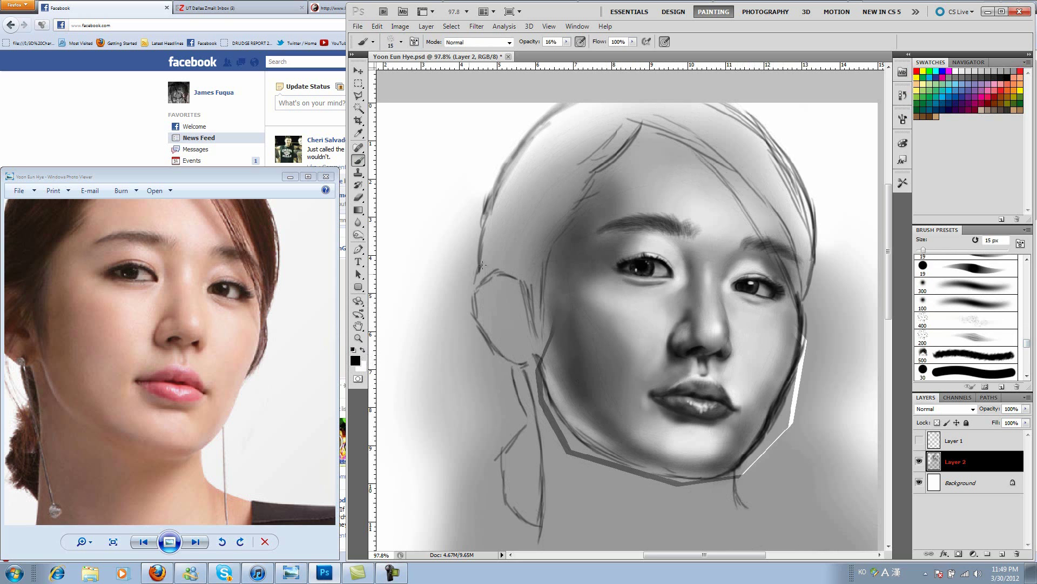
mouse_move(664, 222)
mouse_down()
mouse_move(611, 227)
mouse_move(692, 219)
mouse_up()
Soften the eyebrows with a large soft brush in grey skin tones.
click(967, 303)
key(bracketleft)
key(bracketleft)
key(bracketleft)
alt+click(655, 252)
key(bracketright)
key(bracketright)
key(bracketright)
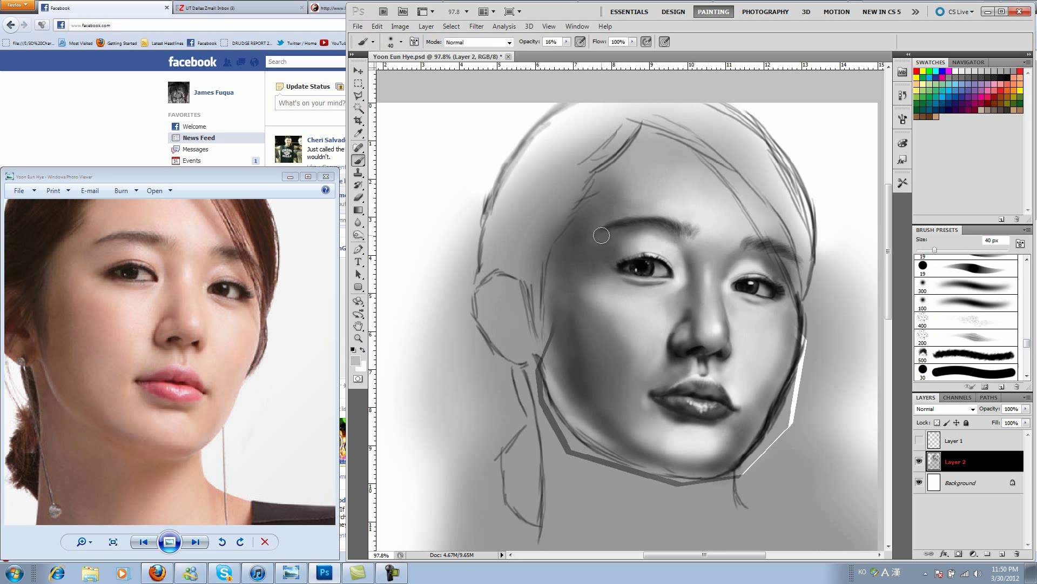
key(bracketright)
alt+click(676, 246)
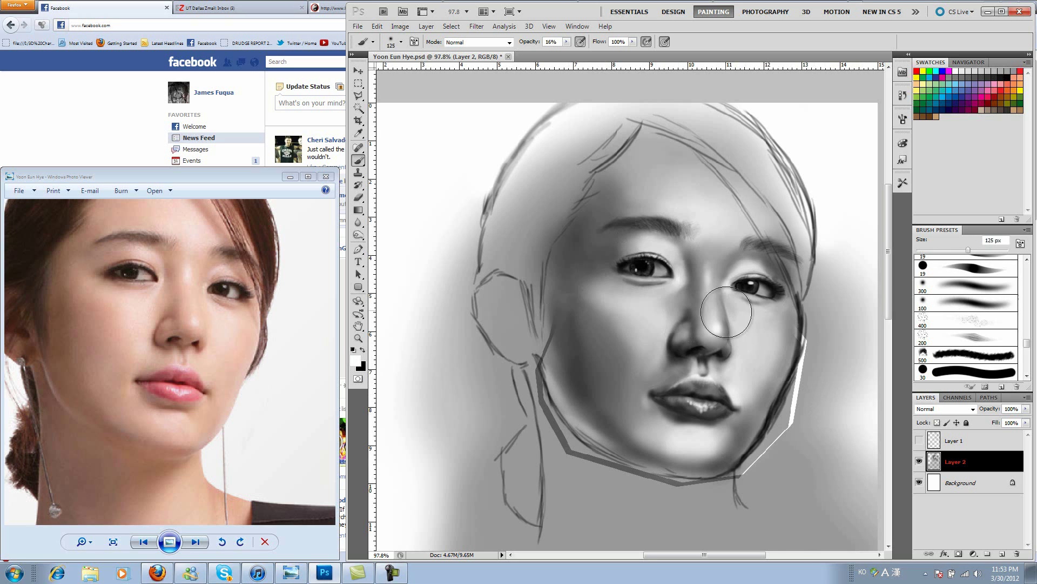
Paint and soften a shadow under the lower lip.
key(bracketright)
key(bracketright)
key(bracketright)
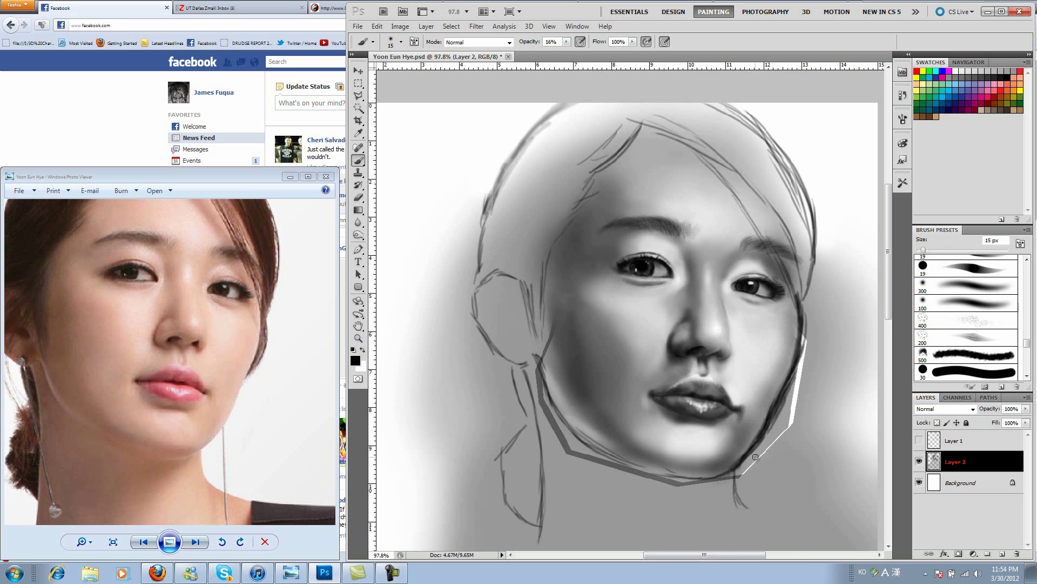
key(bracketright)
drag(678, 427, 722, 426)
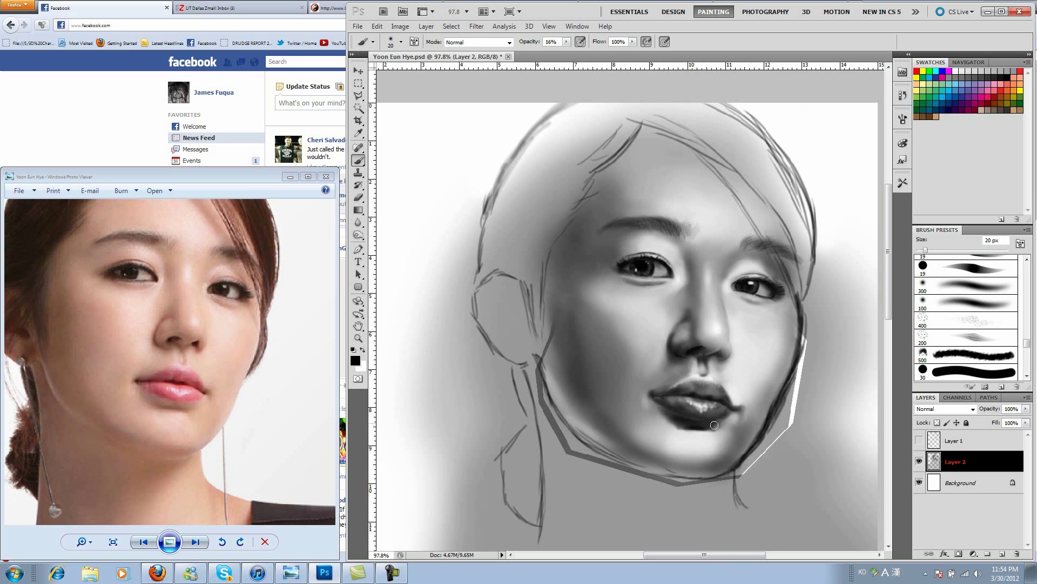
key(x)
mouse_move(656, 410)
mouse_down()
mouse_move(727, 424)
mouse_move(716, 427)
mouse_up()
key(0)
key(7)
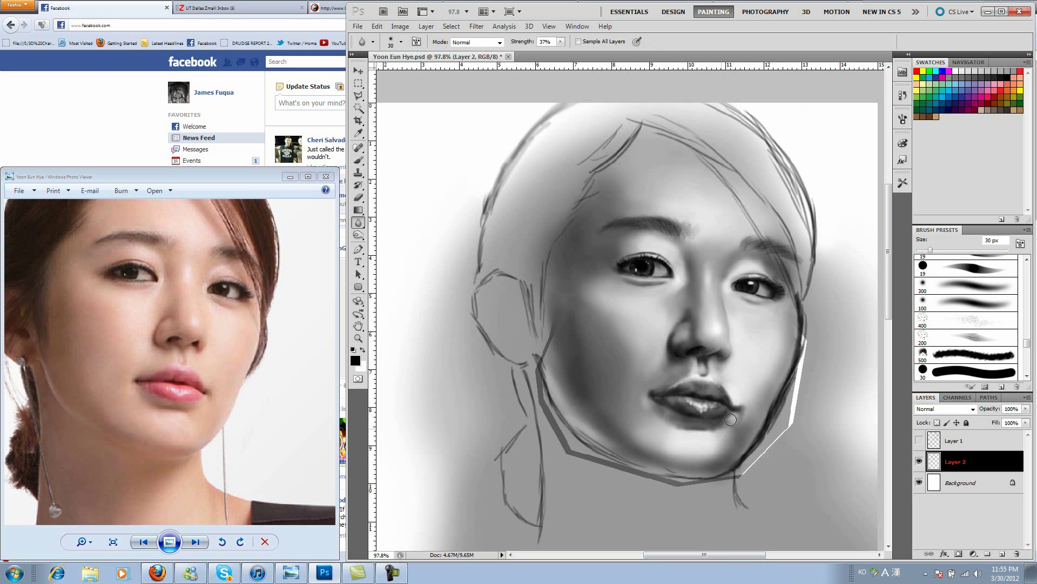
key(bracketright)
key(bracketright)
Brighten the left cheek with light white strokes.
key(x)
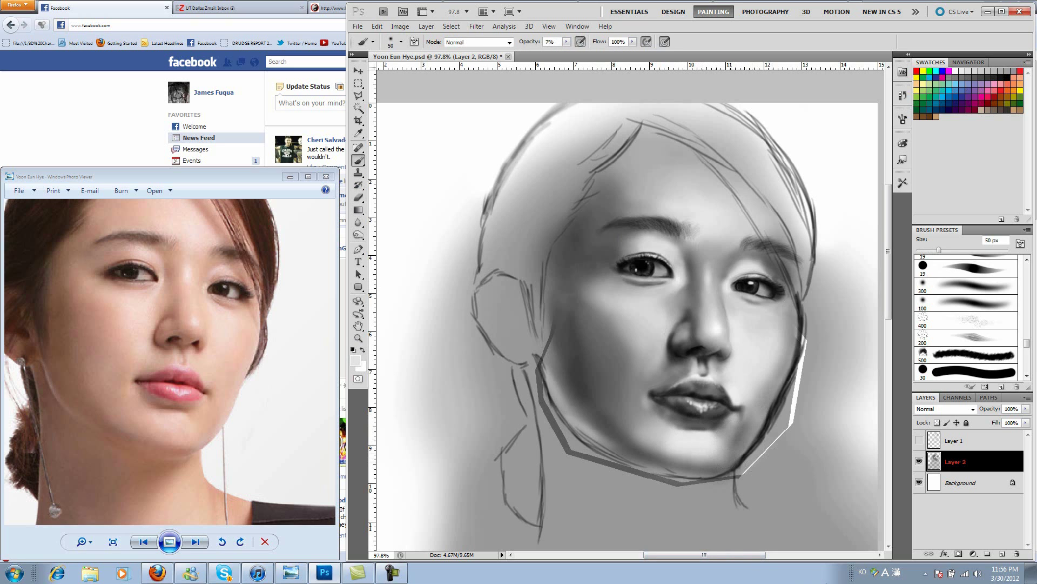
drag(637, 382, 579, 398)
key(bracketleft)
alt+click(724, 288)
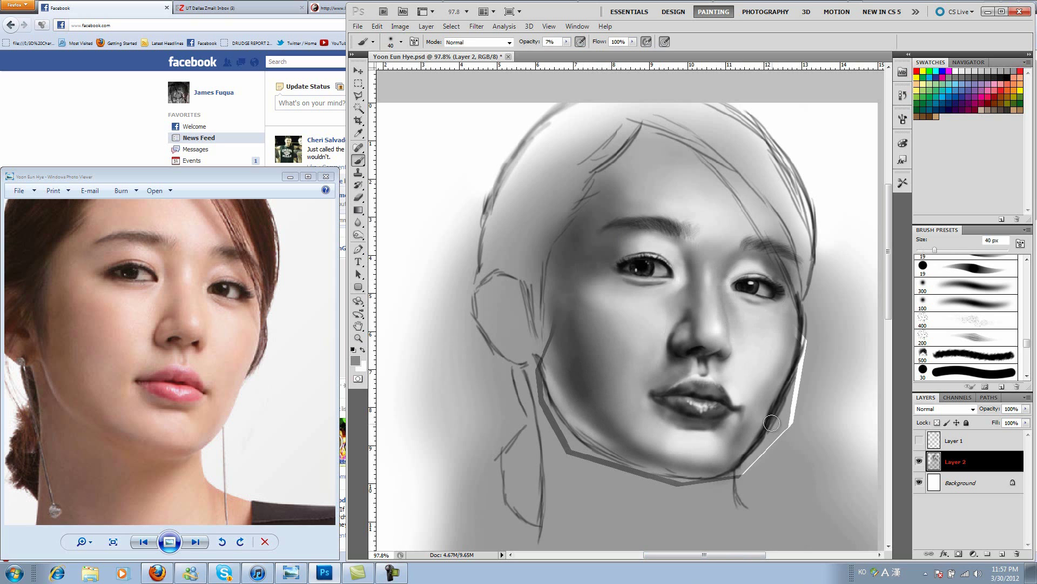
Paint a dark neck shadow under the jaw at 15% opacity, then lighten the neck below.
alt+click(666, 482)
key(1)
key(5)
key(bracketright)
key(bracketright)
key(bracketright)
mouse_move(680, 502)
mouse_down()
mouse_move(594, 474)
mouse_move(544, 429)
mouse_move(690, 493)
mouse_move(594, 535)
mouse_up()
key(bracketright)
alt+click(652, 475)
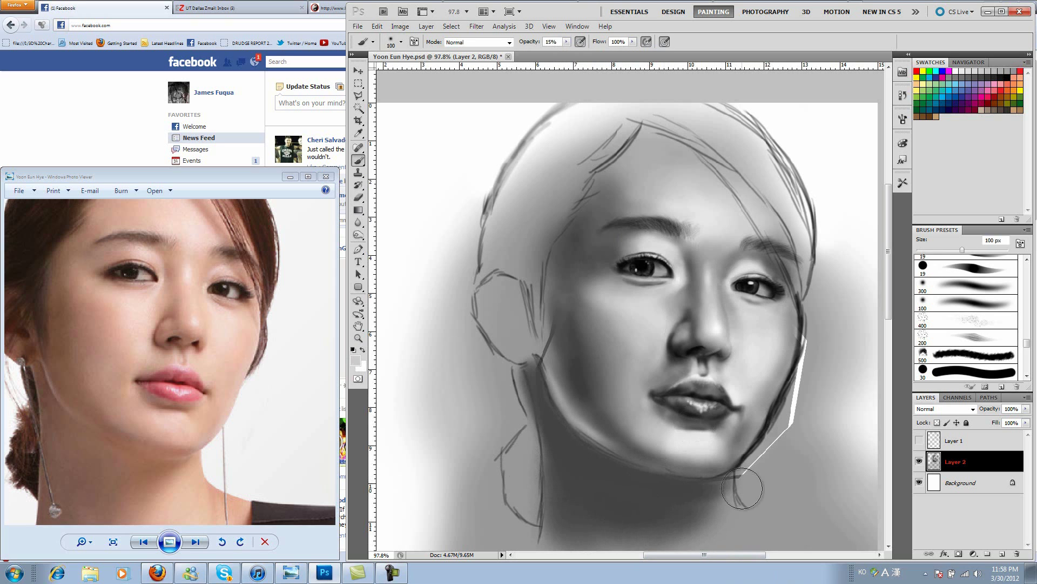
key(bracketleft)
key(bracketleft)
key(bracketleft)
drag(742, 489, 684, 517)
Refine the neck edge and blend the left jawline with alternating light and dark tones.
key(bracketleft)
key(bracketleft)
mouse_move(537, 524)
mouse_down()
mouse_move(543, 369)
mouse_move(654, 467)
mouse_up()
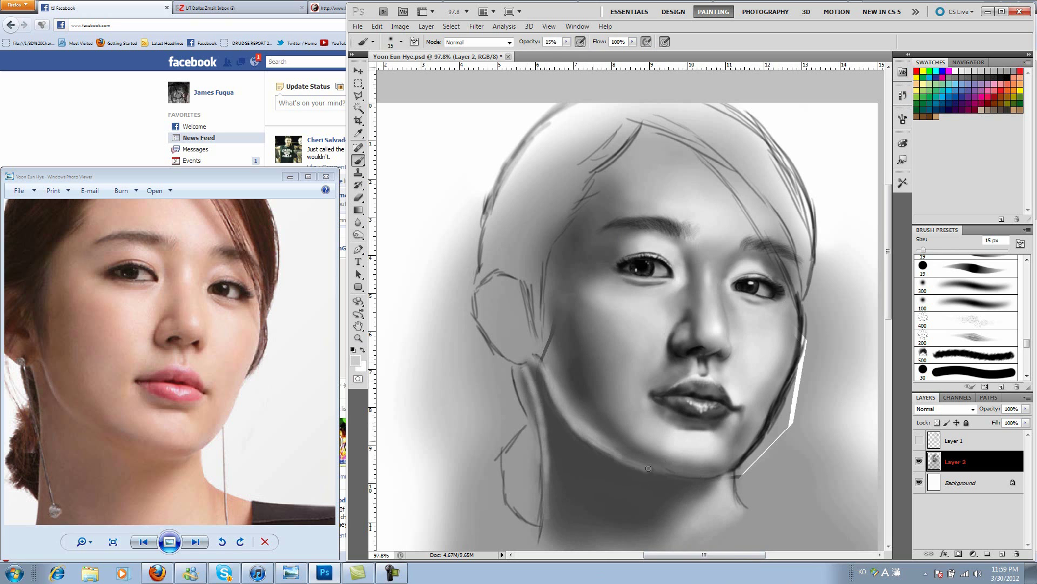
key(bracketright)
key(bracketright)
key(bracketright)
alt+click(603, 408)
mouse_move(603, 408)
mouse_down()
mouse_move(660, 483)
mouse_move(540, 410)
mouse_up()
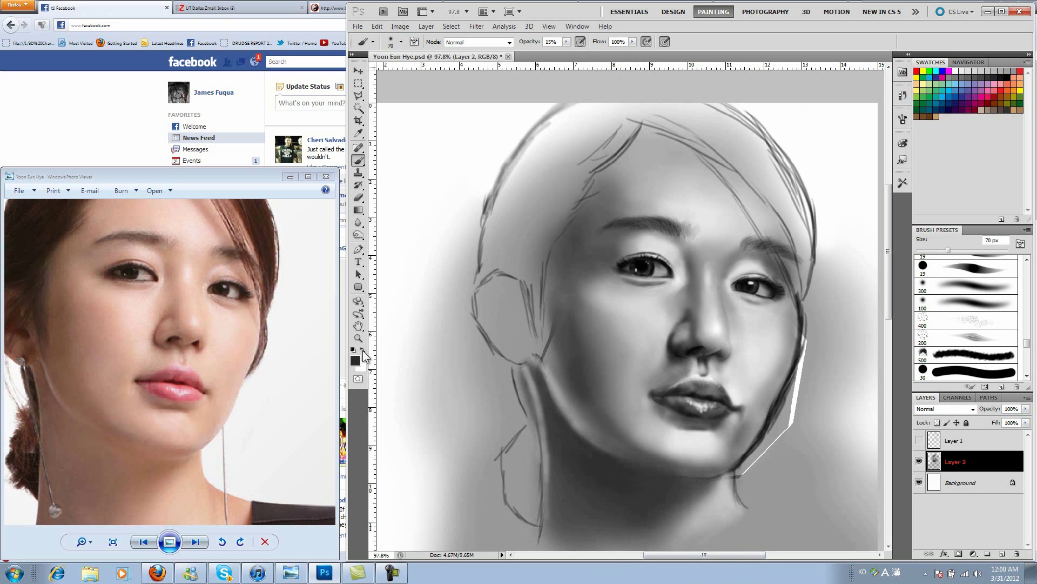
alt+click(556, 378)
mouse_move(540, 367)
mouse_down()
mouse_move(616, 454)
mouse_move(581, 427)
mouse_up()
alt+click(622, 454)
key(bracketleft)
drag(636, 450, 697, 468)
key(bracketleft)
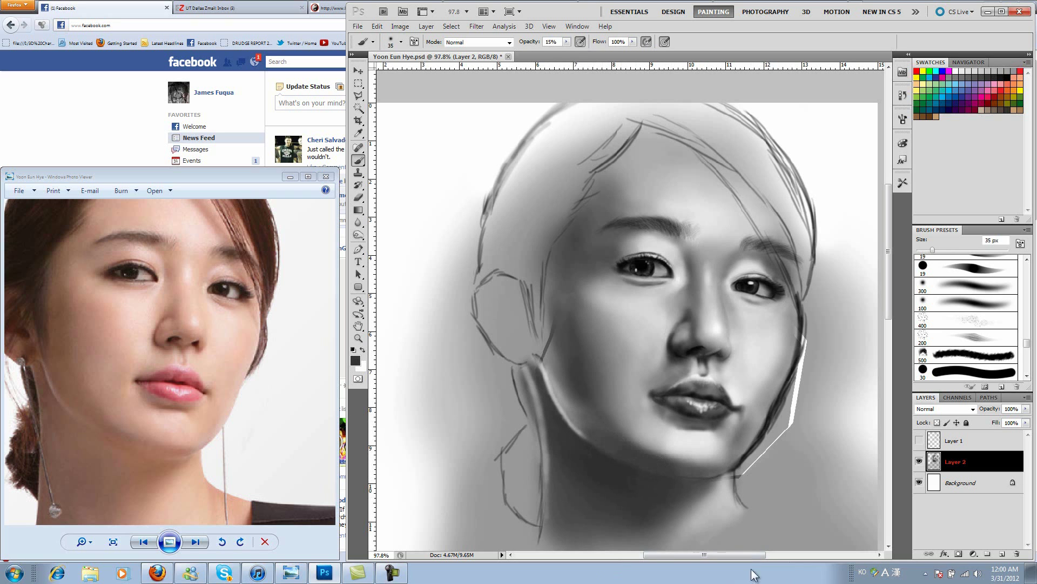
Paint dark shading strokes across the neck with a progressively larger brush.
scroll(689, 133, down, 2)
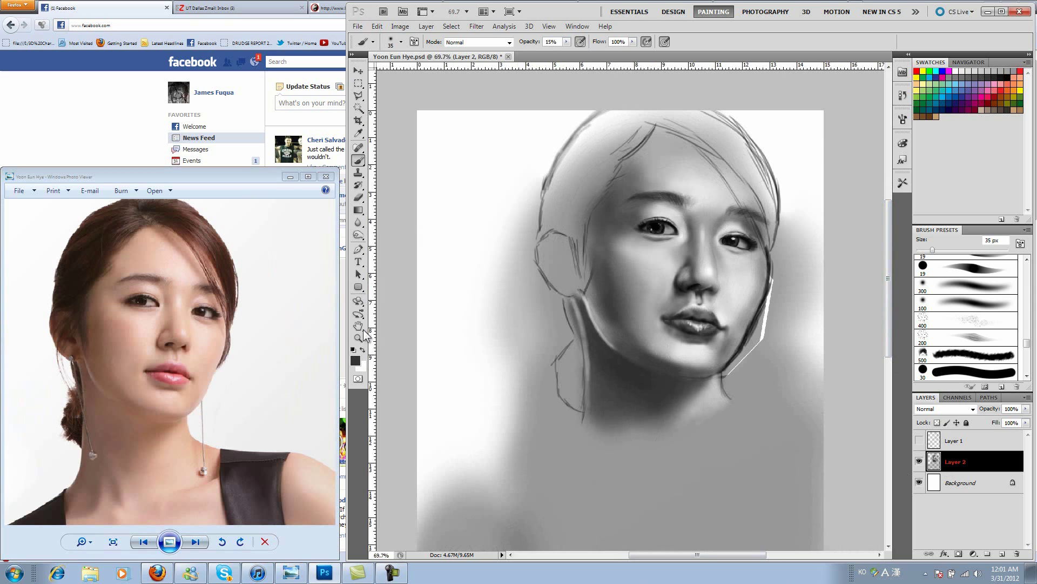
drag(216, 432, 216, 294)
scroll(622, 378, up, 1)
drag(541, 303, 637, 411)
key(bracketright)
key(bracketright)
key(bracketright)
mouse_move(724, 292)
mouse_down()
mouse_move(764, 271)
mouse_move(788, 324)
mouse_move(759, 497)
mouse_move(671, 405)
mouse_move(799, 502)
mouse_move(572, 375)
mouse_move(664, 340)
mouse_move(737, 273)
mouse_move(585, 444)
mouse_up()
With the sketch lines hidden, paint dark shading under the jaw.
key(bracketright)
key(bracketright)
key(bracketright)
key(x)
key(bracketleft)
key(bracketleft)
key(bracketleft)
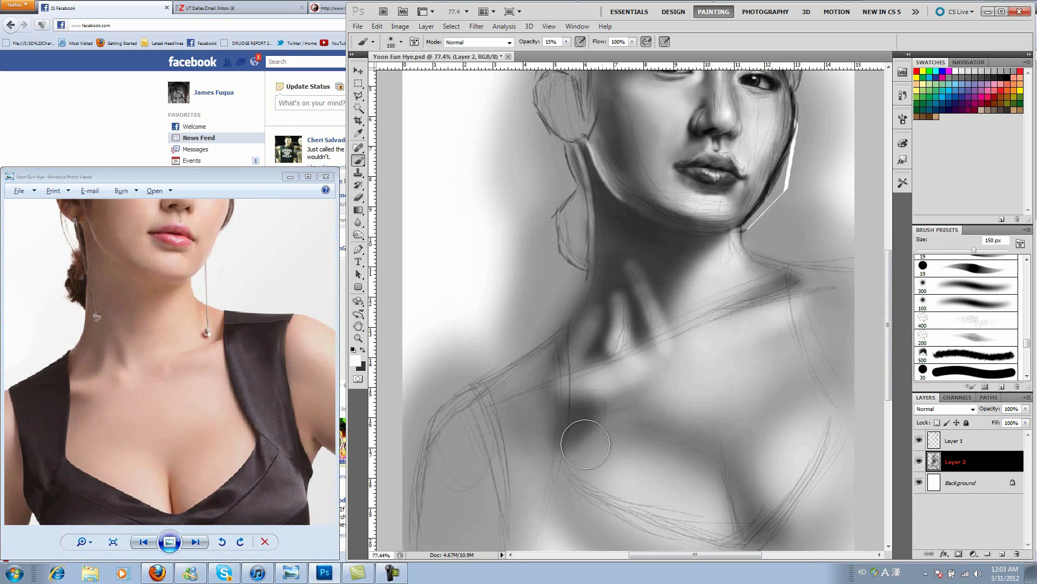
key(bracketleft)
key(bracketleft)
key(bracketleft)
click(919, 440)
key(x)
mouse_move(621, 324)
mouse_down()
mouse_move(663, 261)
mouse_move(607, 270)
mouse_move(597, 341)
mouse_move(647, 369)
mouse_move(654, 341)
mouse_up()
Add dark shading near the collarbone and shoulder, plus a small dark stroke at bottom centre.
key(bracketleft)
key(bracketleft)
key(bracketleft)
drag(800, 282, 724, 313)
click(919, 440)
key(bracketleft)
key(bracketleft)
key(bracketleft)
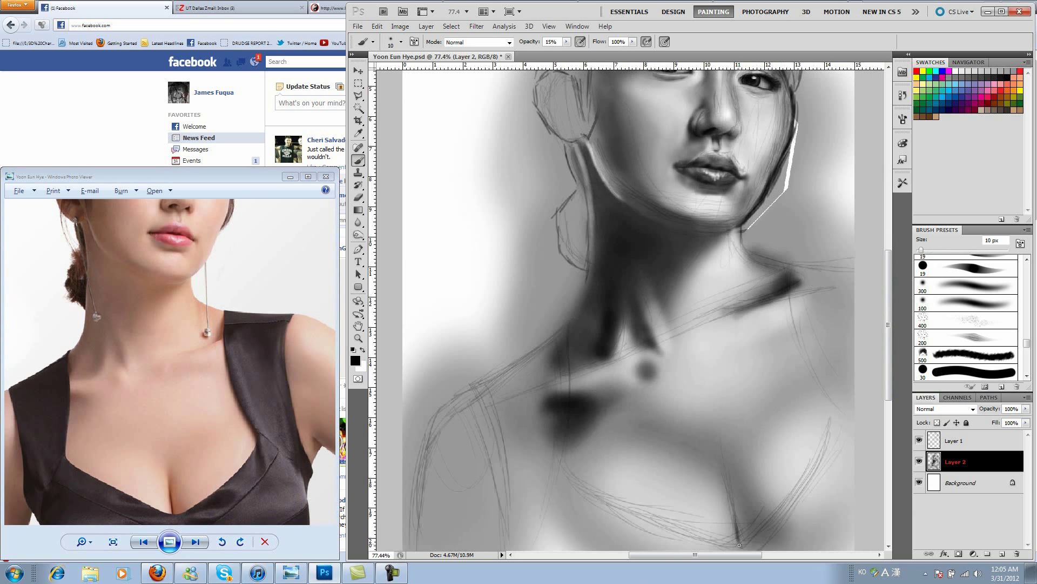
drag(740, 544, 730, 470)
key(bracketright)
key(bracketright)
key(bracketright)
key(x)
Lighten and soften the collarbone and left shoulder with a large white brush, sketch lines shown again.
mouse_move(667, 271)
mouse_down()
mouse_move(583, 380)
mouse_move(621, 387)
mouse_move(764, 315)
mouse_move(746, 326)
mouse_move(799, 355)
mouse_move(724, 366)
mouse_up()
key(bracketright)
key(bracketright)
key(bracketright)
key(x)
click(362, 350)
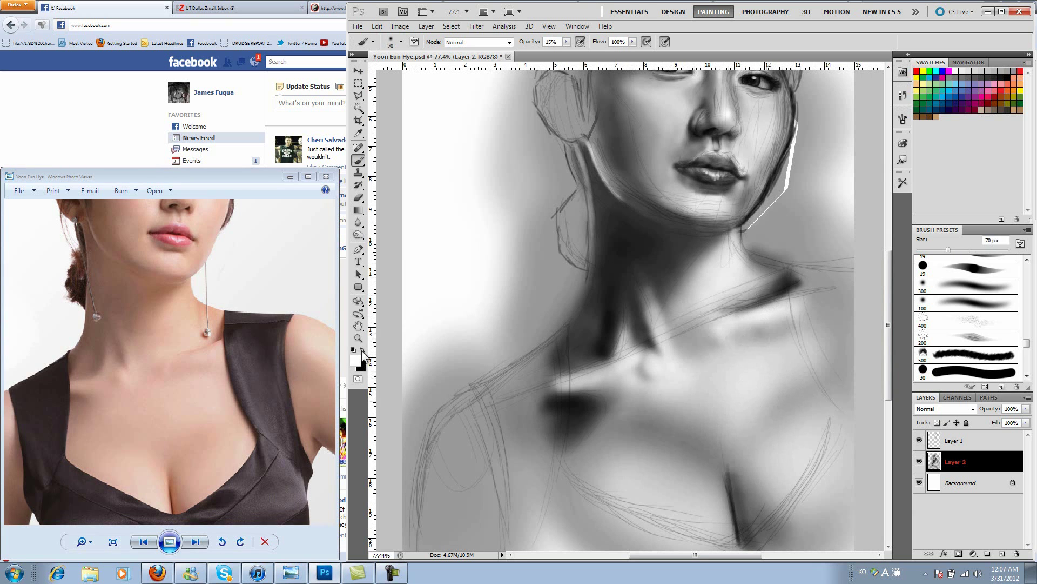
click(919, 440)
drag(730, 290, 740, 294)
key(bracketright)
key(bracketright)
key(bracketright)
drag(545, 389, 649, 460)
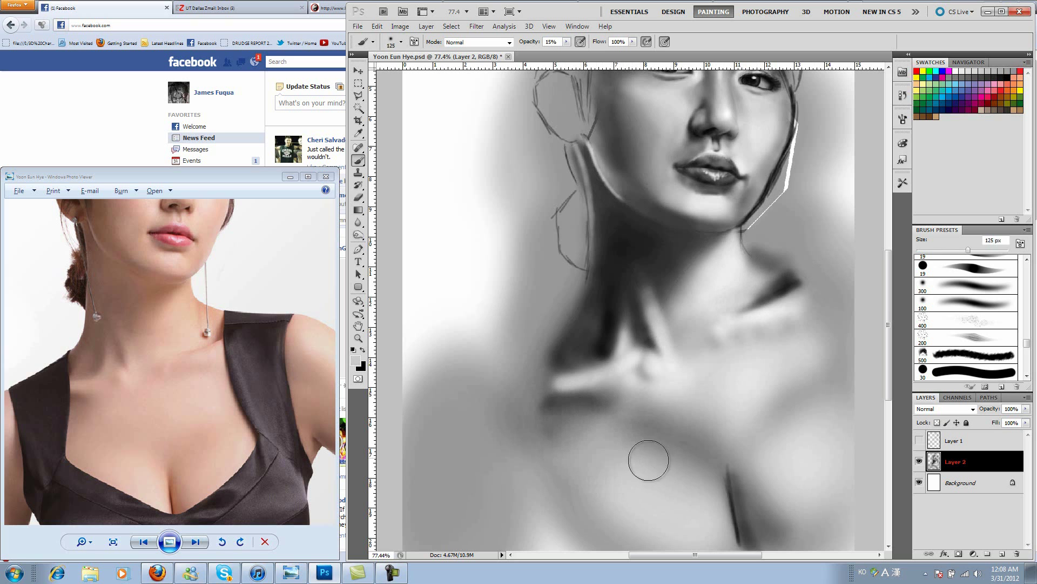
scroll(398, 375, down, 2)
click(919, 440)
Repaint the left shoulder with alternating dark and light strokes.
key(bracketleft)
key(bracketleft)
key(bracketleft)
key(x)
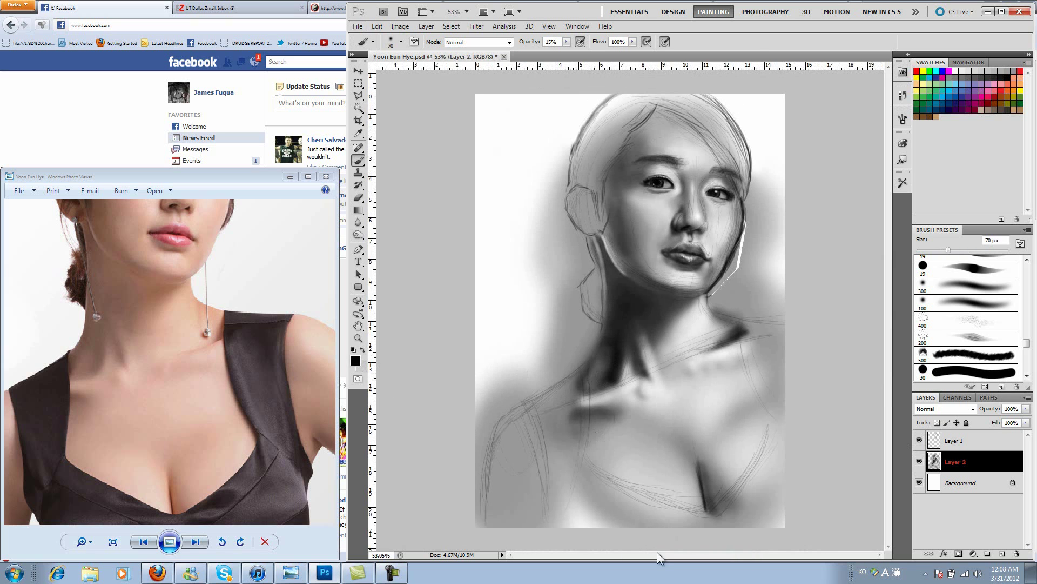
key(bracketleft)
key(bracketleft)
key(bracketleft)
drag(503, 403, 538, 519)
key(x)
drag(486, 449, 541, 519)
key(x)
mouse_move(535, 432)
mouse_down()
mouse_move(539, 462)
mouse_move(492, 486)
mouse_up()
drag(189, 351, 159, 351)
Erase the background beside the shoulder and around the head to white, then trace the shoulder edge.
key(e)
mouse_move(516, 351)
mouse_down()
mouse_move(481, 431)
mouse_move(463, 537)
mouse_move(558, 301)
mouse_move(583, 330)
mouse_move(567, 227)
mouse_up()
mouse_move(756, 173)
mouse_down()
mouse_move(740, 259)
mouse_move(805, 326)
mouse_up()
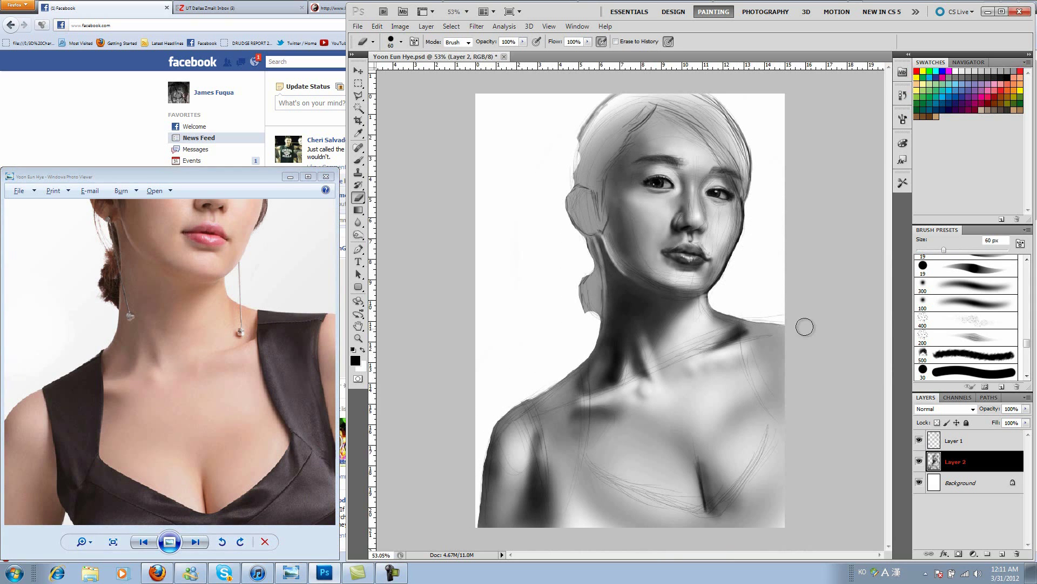
key(b)
drag(481, 524, 506, 411)
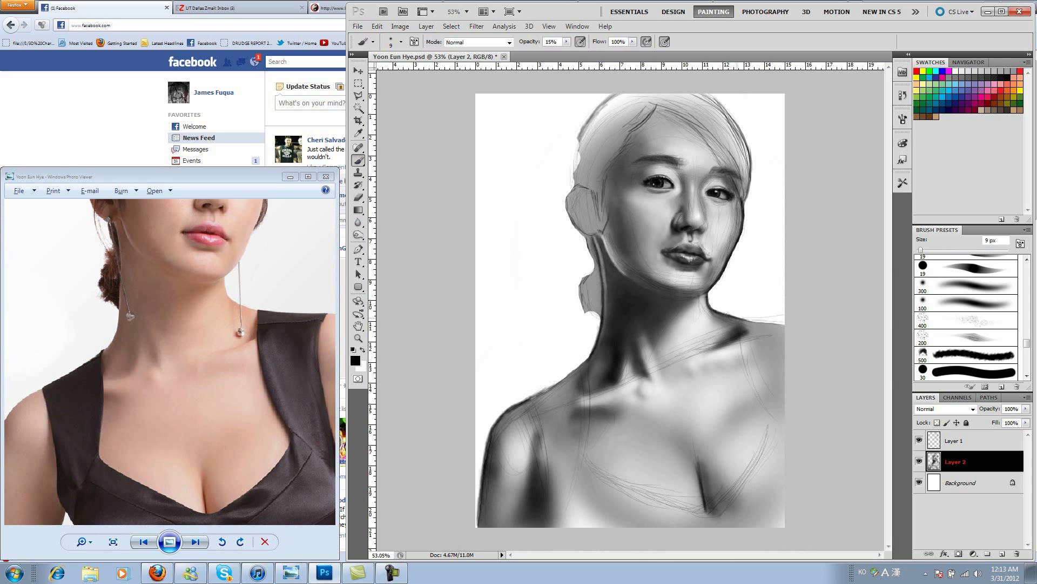
With the sketch hidden, deepen the dark shadow under the chin and jaw.
click(919, 440)
scroll(732, 296, up, 2)
key(r)
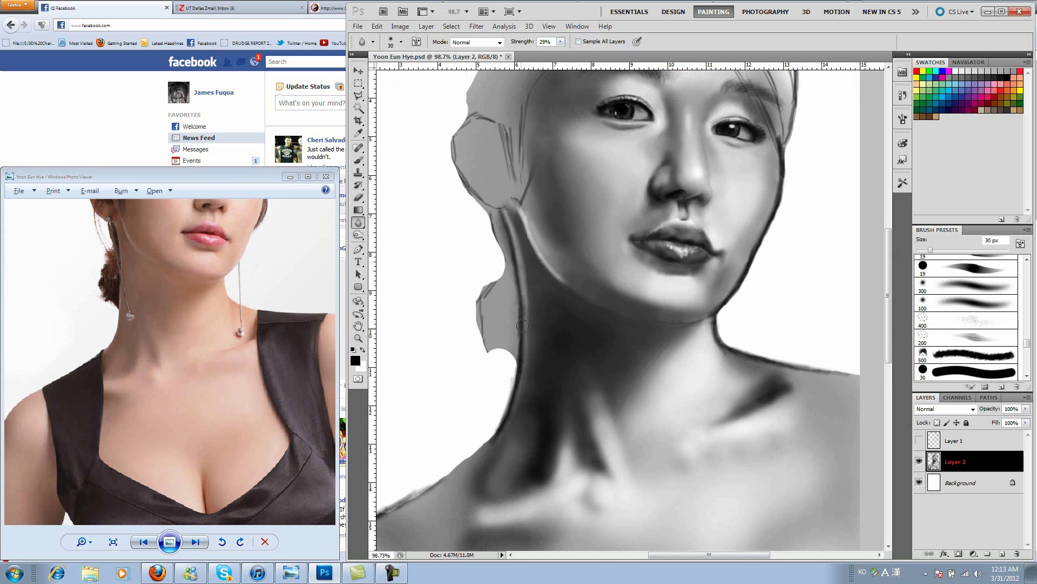
key(b)
key(bracketright)
scroll(728, 311, up, 1)
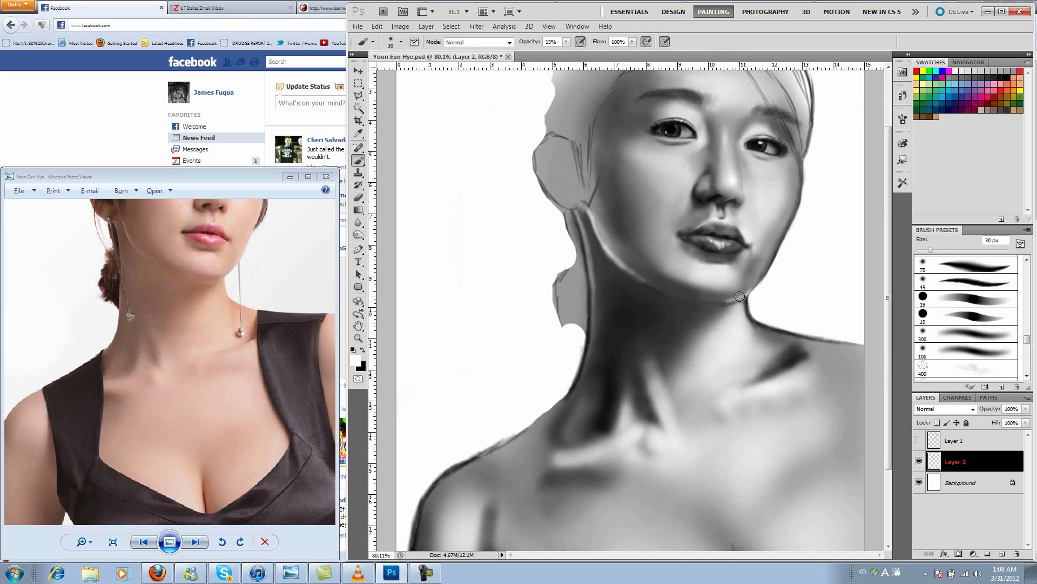
drag(702, 273, 745, 295)
key(bracketright)
key(bracketright)
key(bracketright)
mouse_move(679, 299)
mouse_down()
mouse_move(692, 311)
mouse_move(648, 270)
mouse_up()
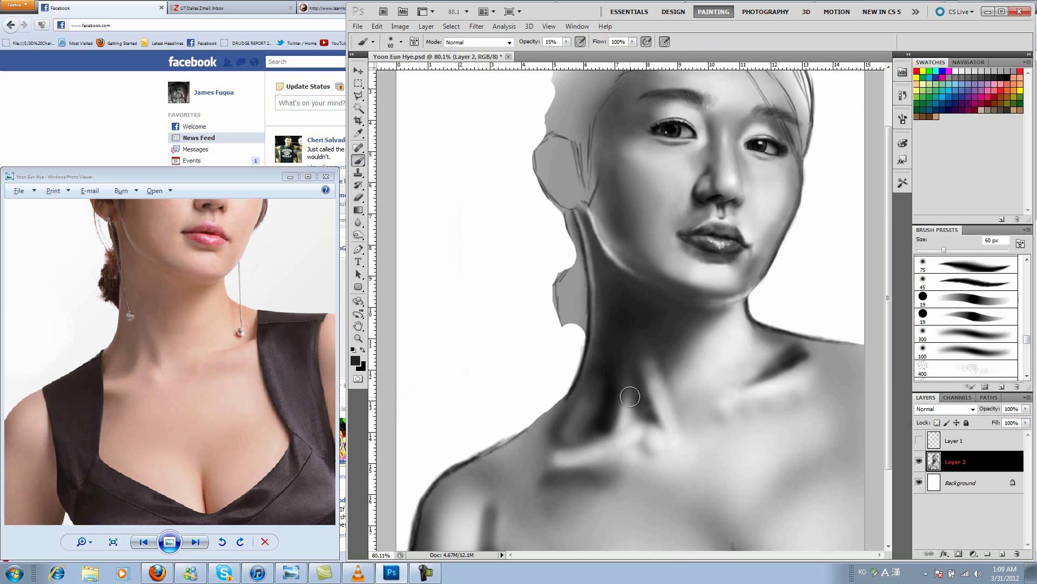
Clean up the jaw edge and add a light highlight along the neck edge.
key(e)
drag(800, 335, 747, 306)
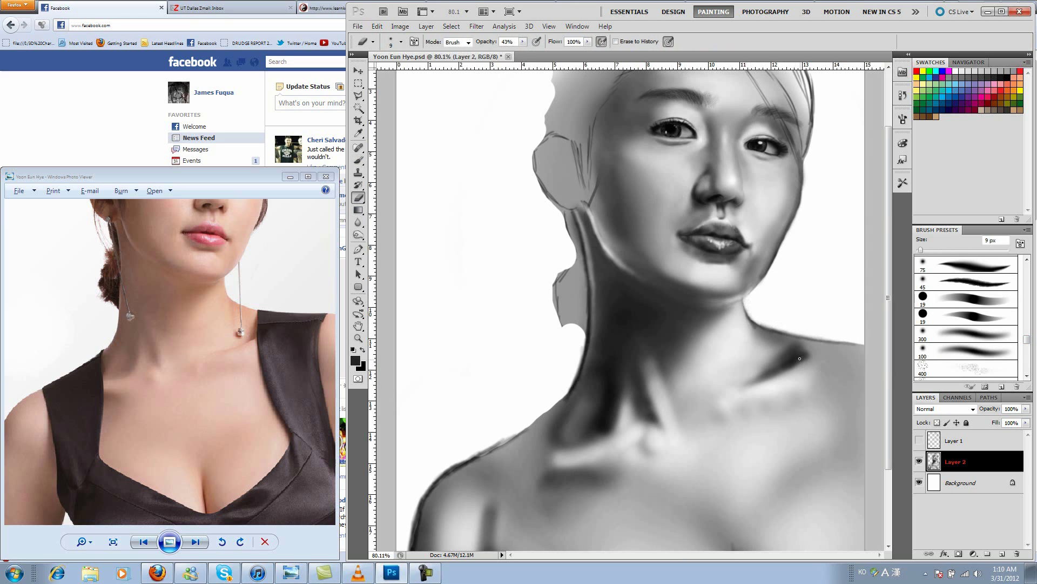
key(x)
drag(575, 211, 588, 359)
key(b)
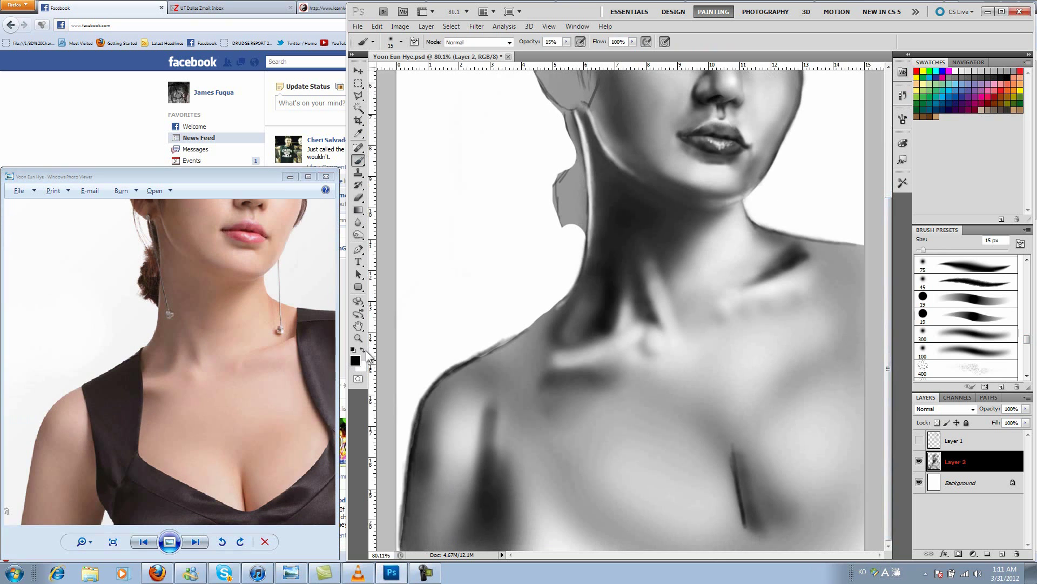
click(920, 441)
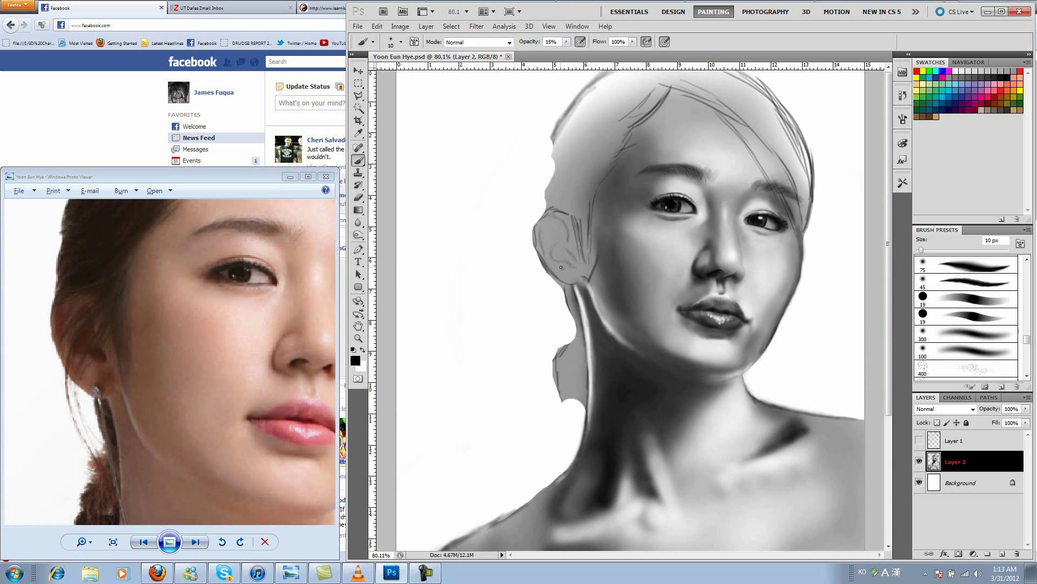
Darken the ear with soft black brush strokes.
mouse_move(571, 262)
mouse_down()
mouse_move(557, 227)
mouse_move(546, 259)
mouse_move(573, 278)
mouse_up()
key(bracketright)
key(bracketright)
key(bracketright)
drag(541, 227, 583, 278)
key(x)
key(bracketleft)
key(bracketleft)
key(bracketleft)
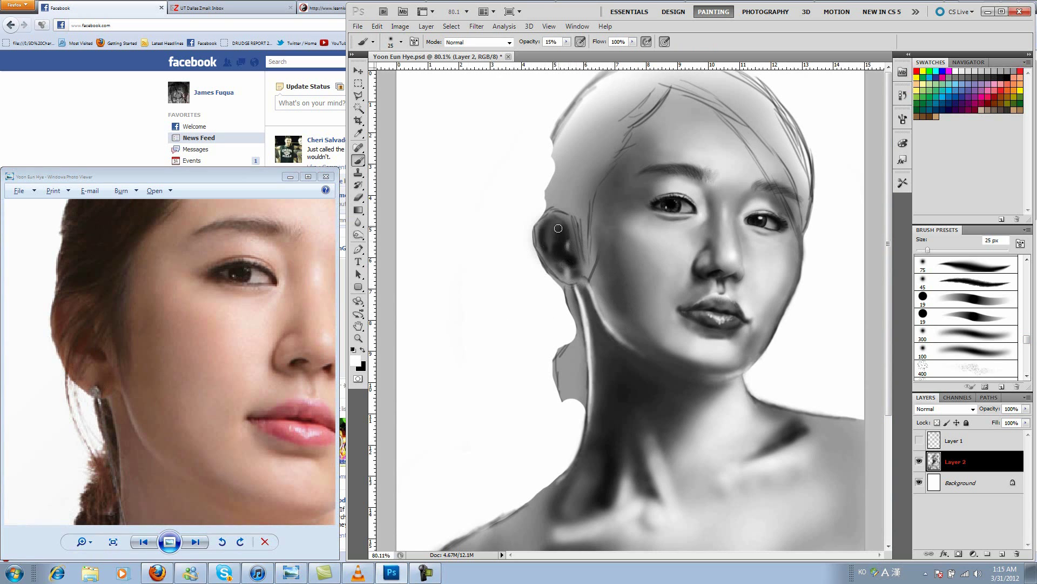
key(bracketright)
key(bracketright)
key(bracketright)
key(x)
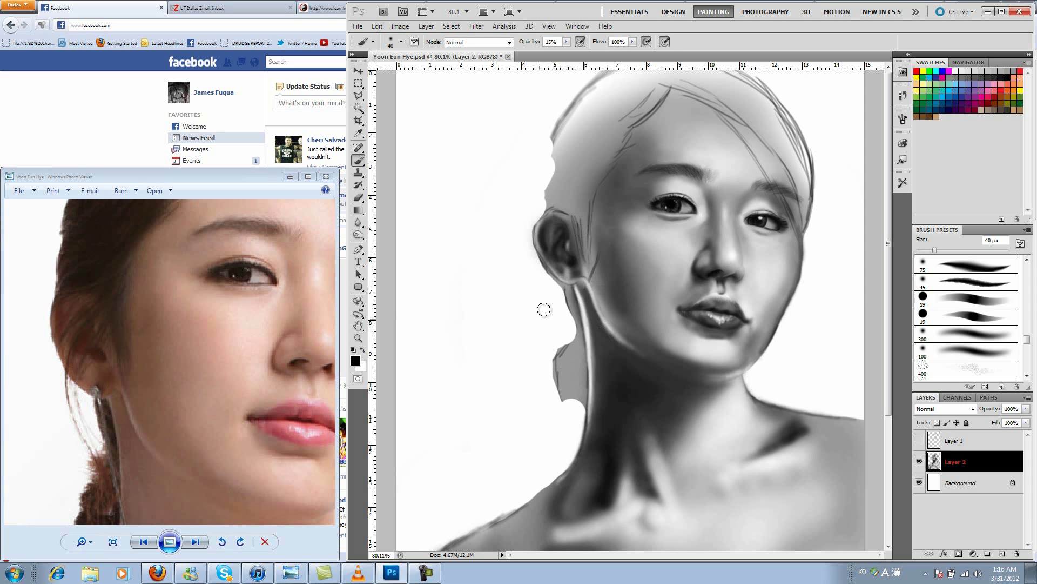
Set up a tiny brush with white paint for the earring stud highlight.
key(e)
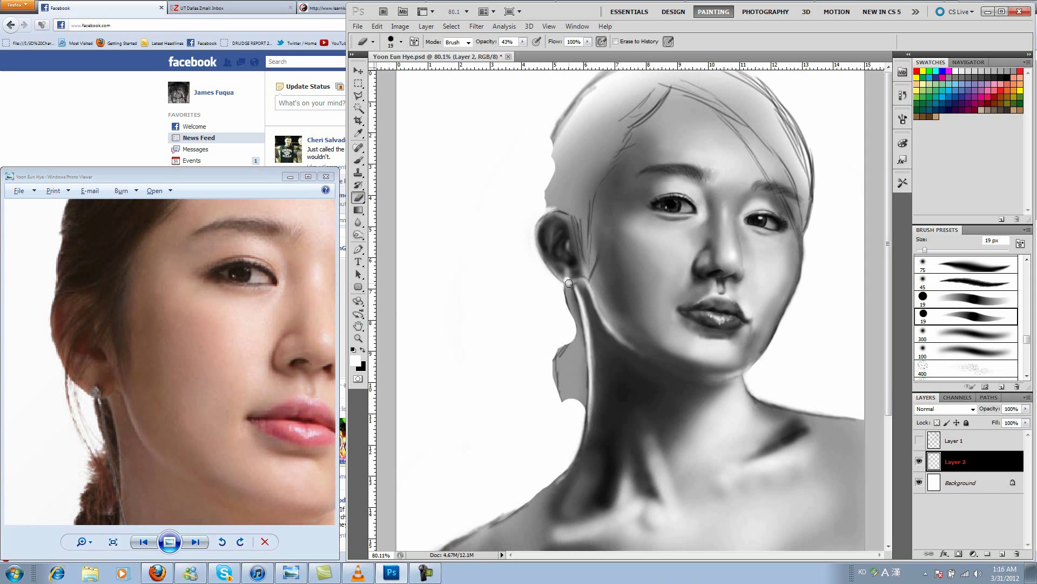
key(b)
key(bracketleft)
key(bracketleft)
key(bracketleft)
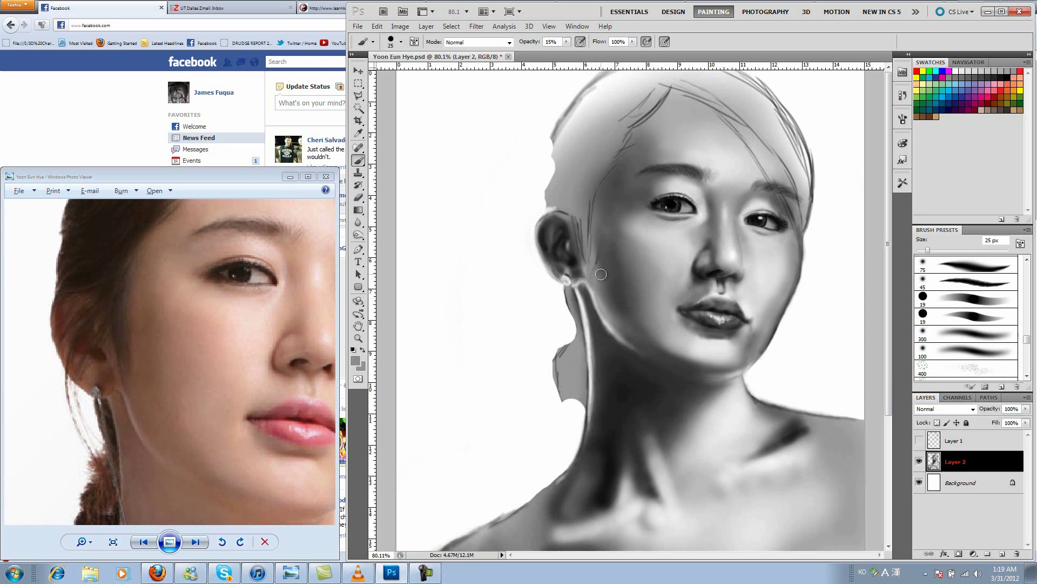
key(d)
key(bracketleft)
key(bracketleft)
key(bracketleft)
key(x)
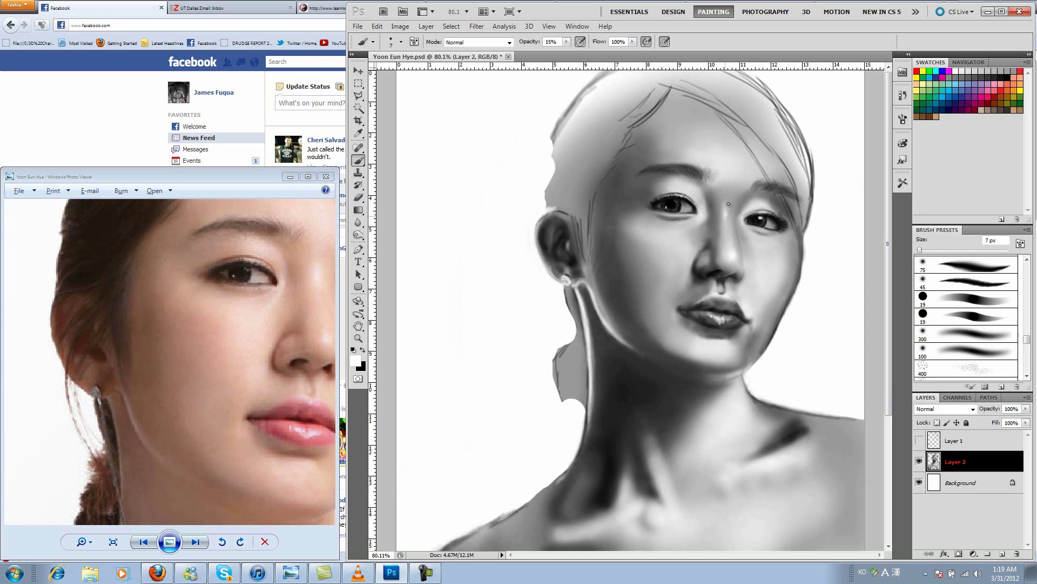
key(e)
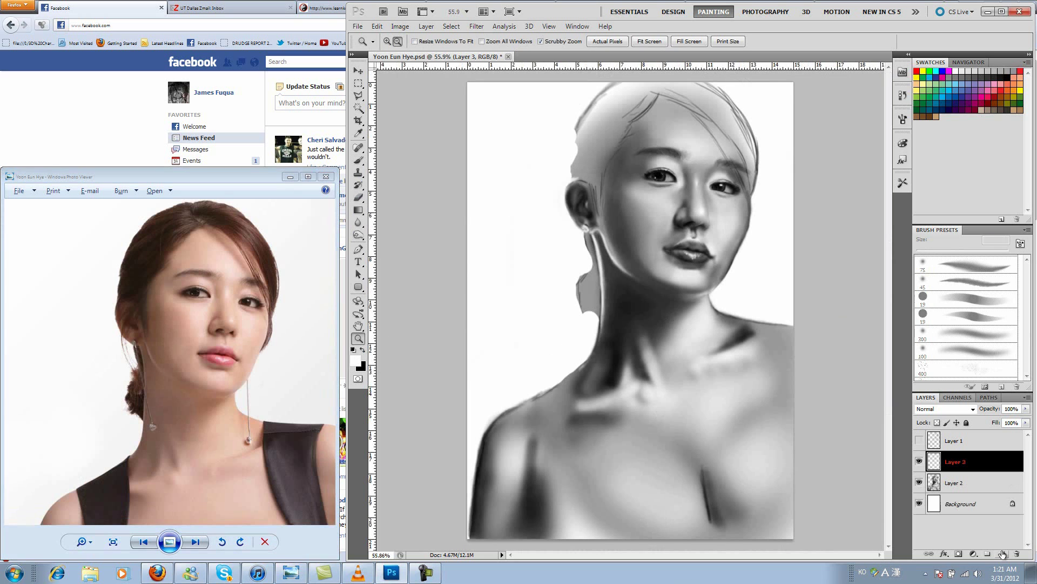
Paint dark hair across the top and both sides of the head, undoing the stray stroke.
mouse_move(596, 199)
mouse_down()
mouse_move(648, 92)
mouse_move(730, 135)
mouse_move(725, 175)
mouse_up()
drag(736, 113, 752, 151)
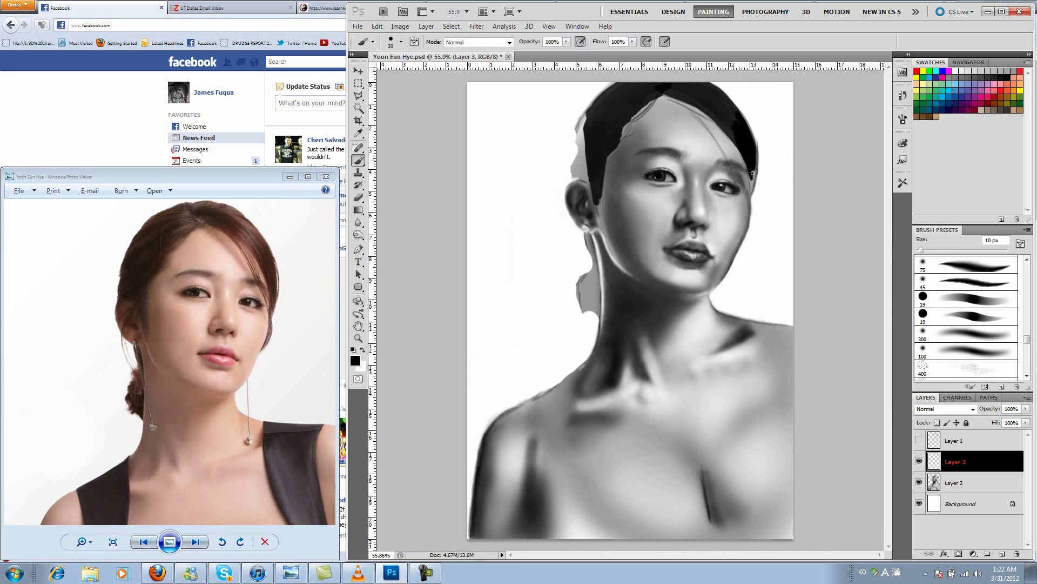
mouse_move(570, 180)
mouse_down()
mouse_move(581, 108)
mouse_move(600, 97)
mouse_up()
key(alt+shift+bracketleft)
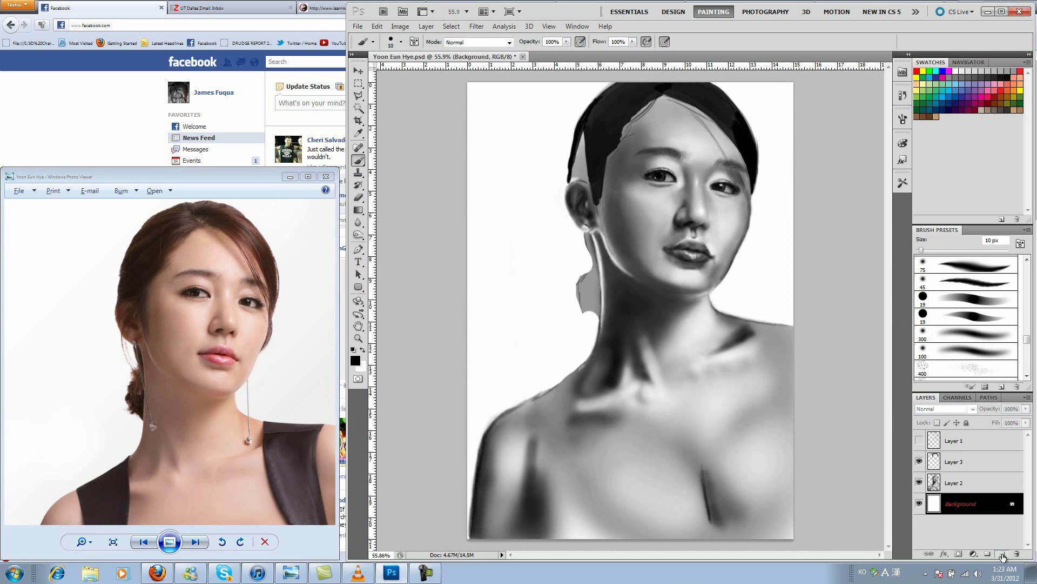
key(ctrl+shift+alt+n)
key(bracketright)
drag(575, 200, 592, 169)
key(ctrl+alt+z)
key(ctrl+alt+z)
Shrink the brush to a hairline and adjust the canvas and reference zoom around the head.
scroll(562, 150, up, 5)
key(bracketleft)
key(bracketleft)
key(bracketleft)
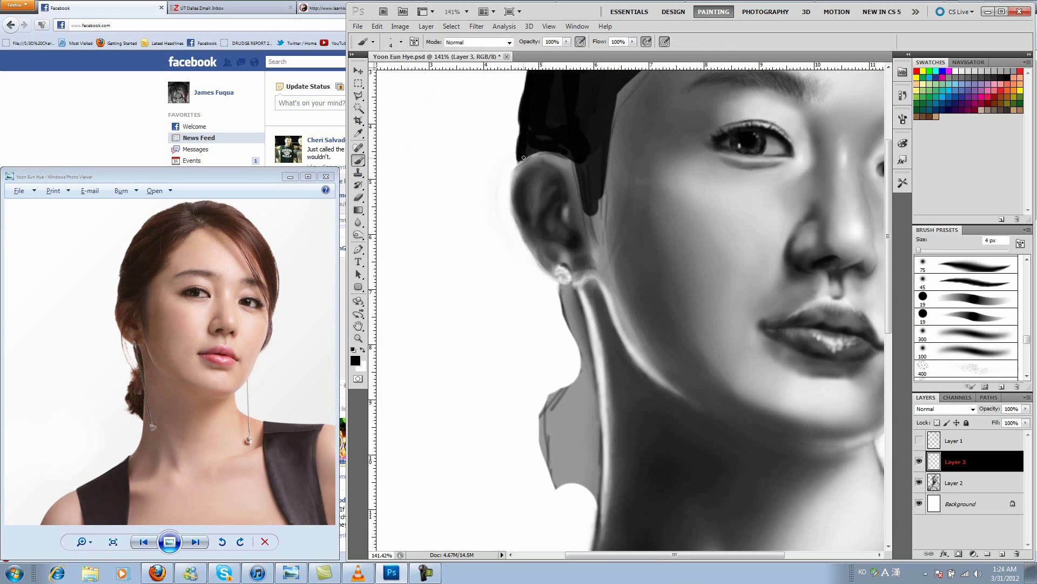
click(107, 544)
key(bracketleft)
key(bracketleft)
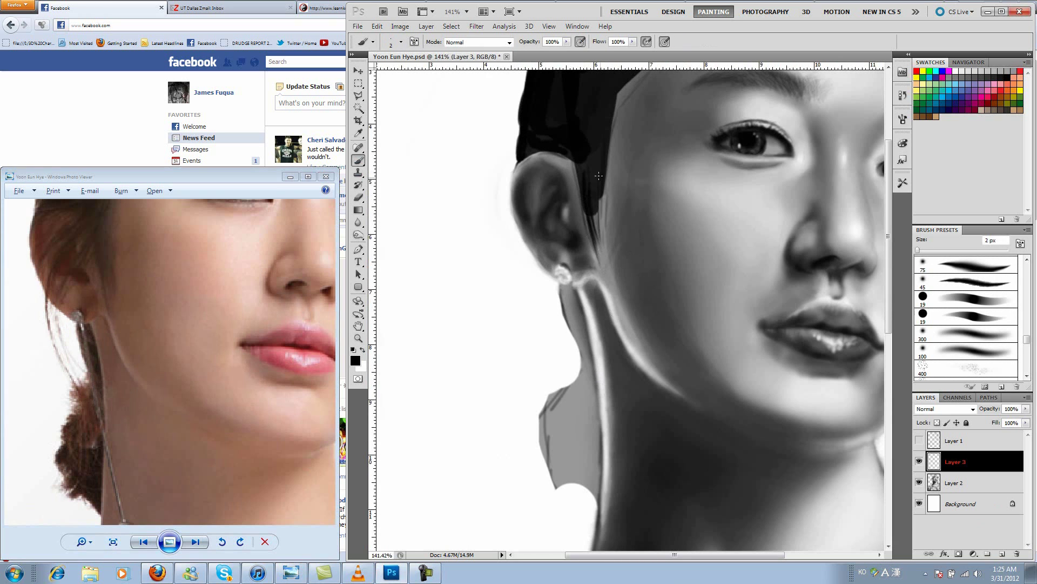
key(z)
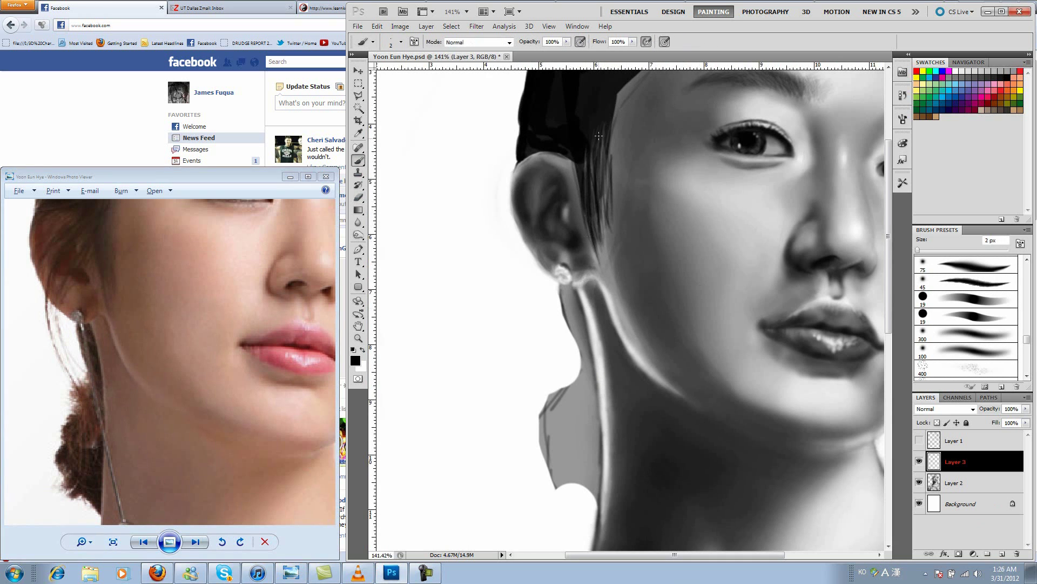
alt+click(638, 236)
drag(638, 236, 605, 236)
drag(215, 363, 215, 491)
key(b)
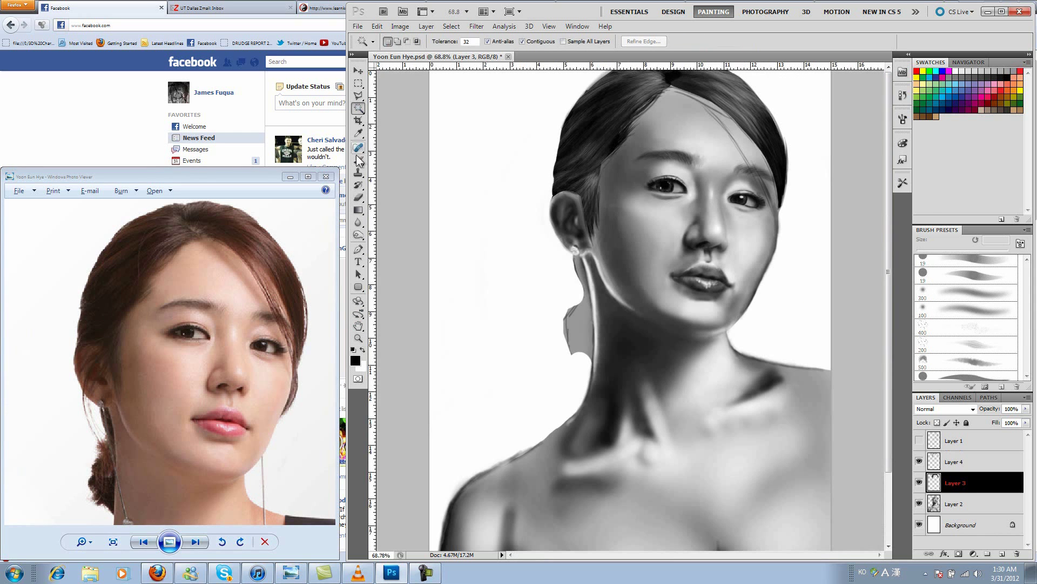
Paint thin dark strands into the right-side hair and from the ear down the neck.
click(357, 160)
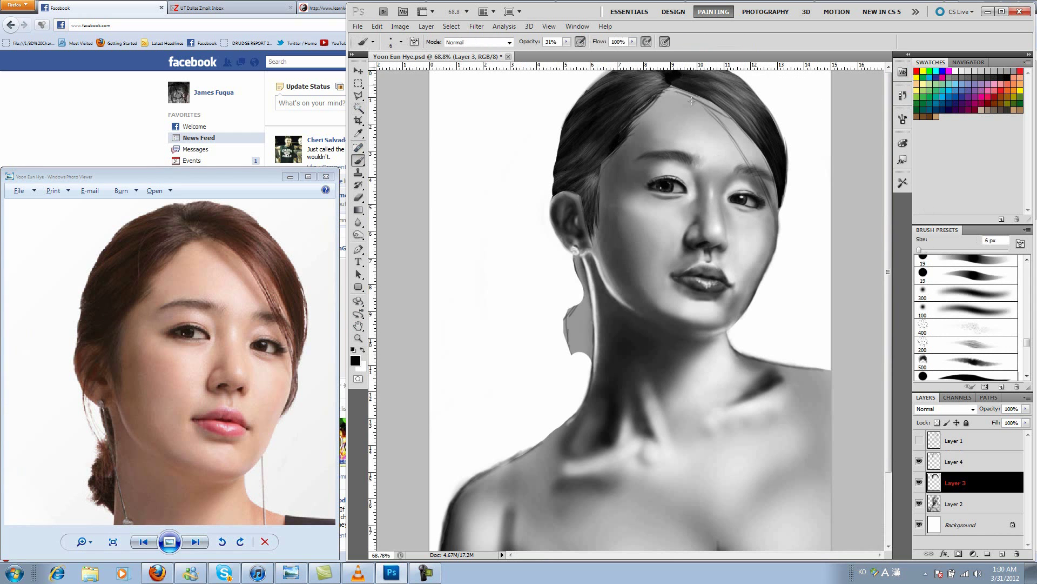
mouse_move(675, 87)
mouse_down()
mouse_move(738, 146)
mouse_move(778, 214)
mouse_up()
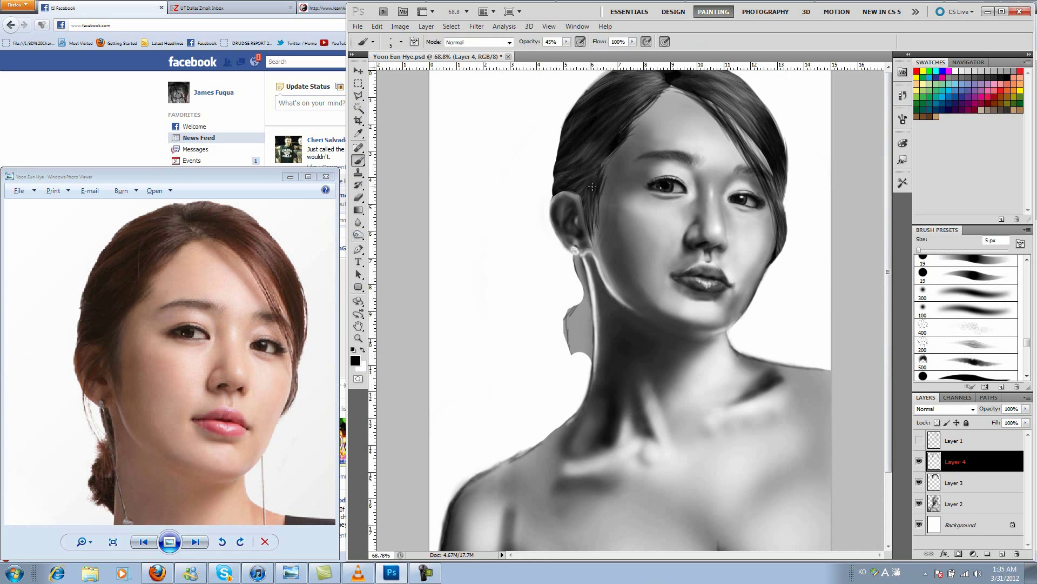
drag(592, 186, 562, 249)
Paint a dark hair bun behind the neck, checking its layer against the face layer.
key(e)
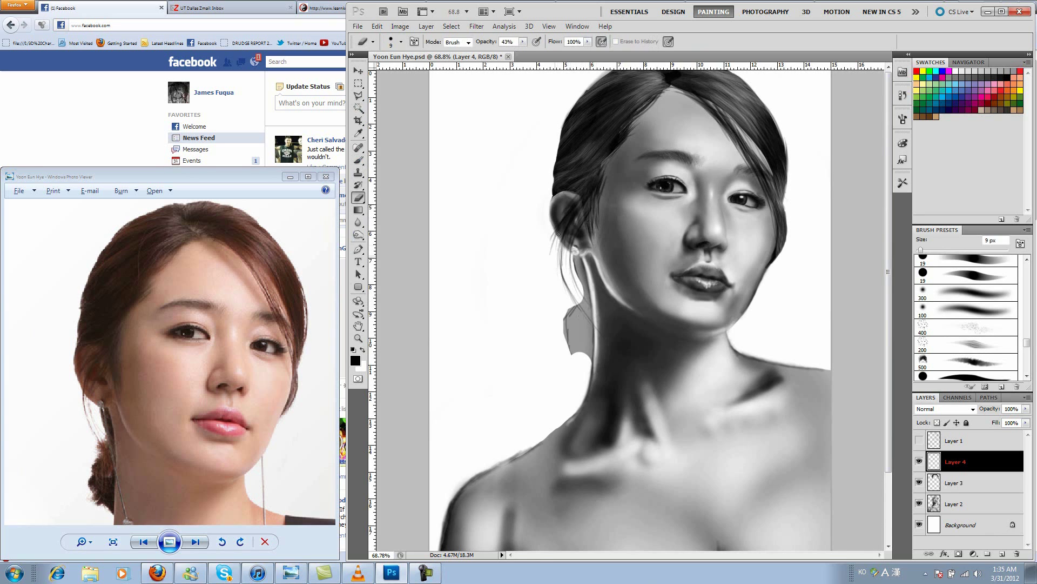
key(b)
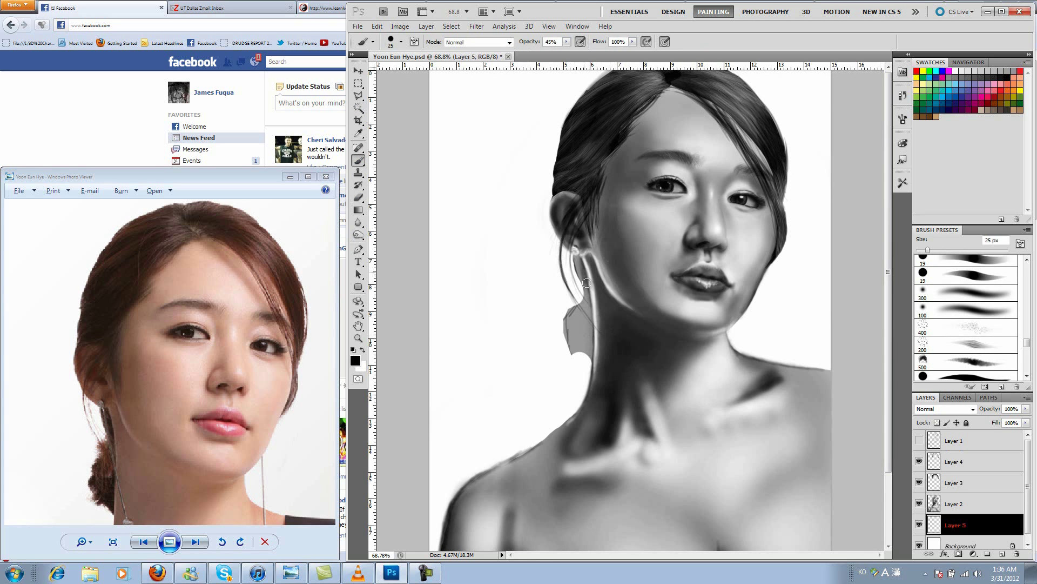
mouse_move(586, 259)
mouse_down()
mouse_move(570, 324)
mouse_move(584, 362)
mouse_up()
key(e)
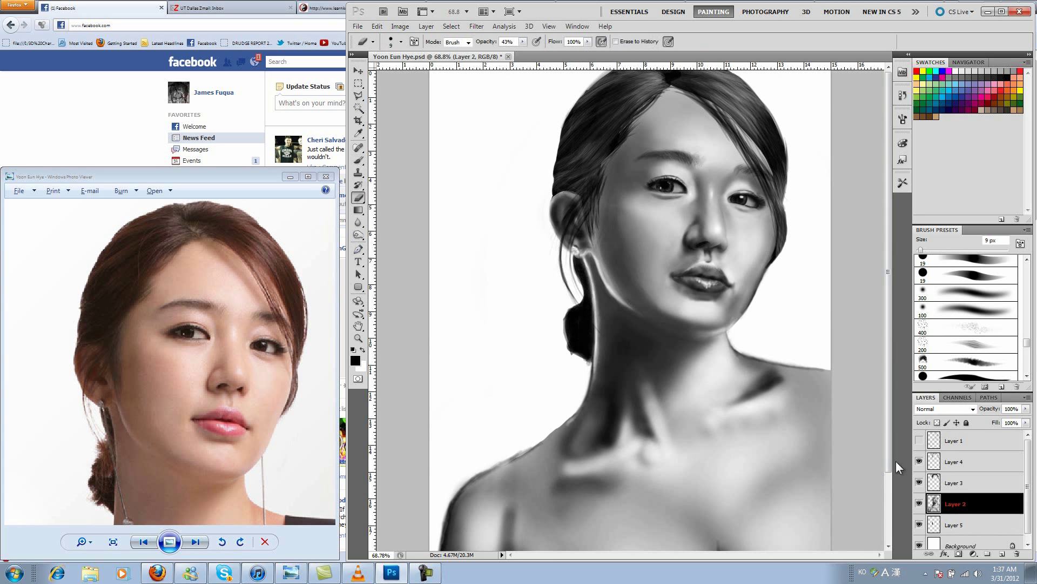
key(alt+bracketleft)
key(alt+bracketright)
key(b)
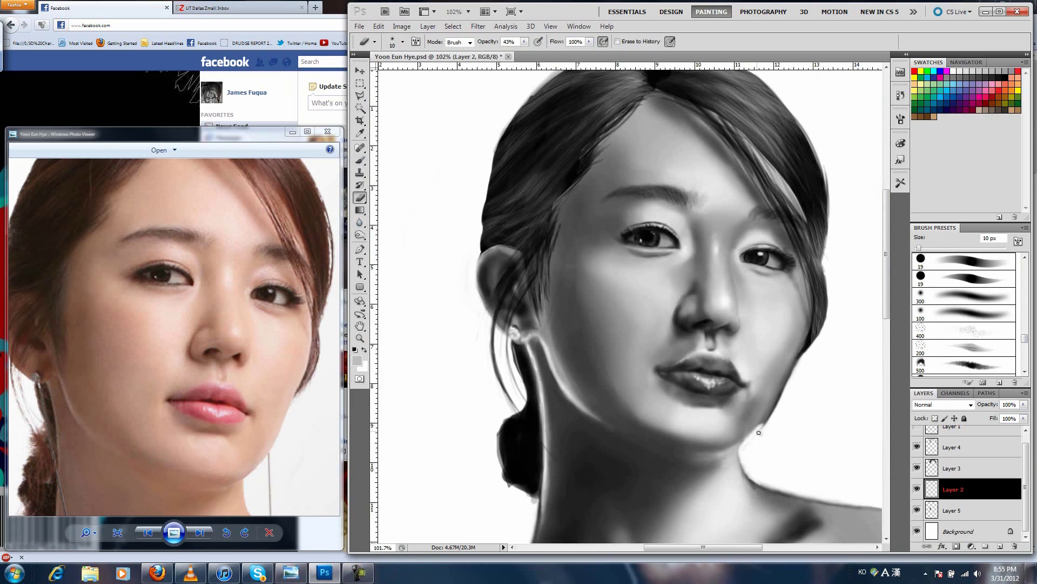
Select the lips on the face layer, reshape them with a transform, and zoom in to refine.
key(bracketright)
key(bracketright)
key(bracketright)
key(alt+bracketright)
key(alt+bracketright)
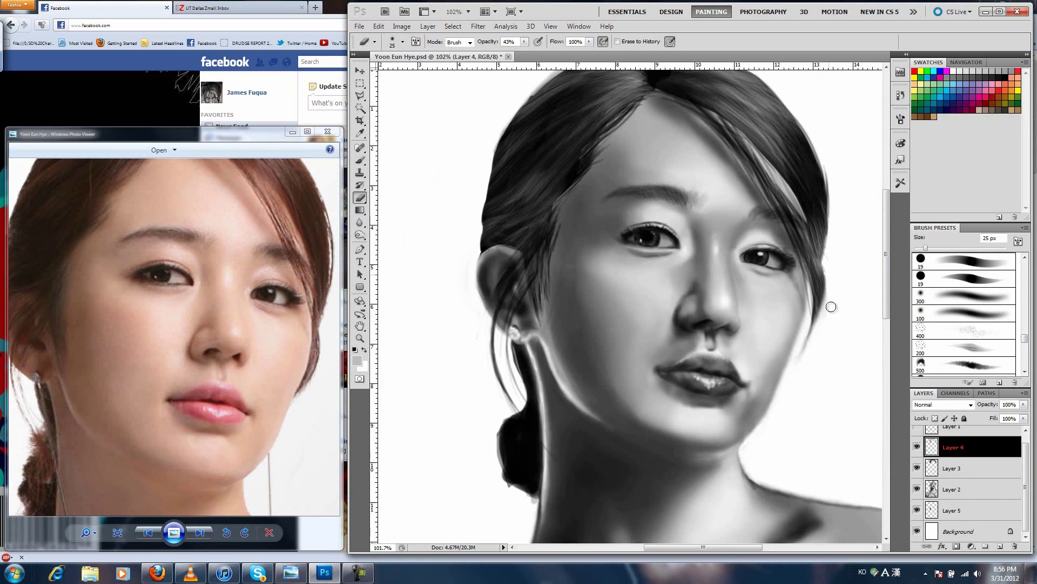
key(alt+bracketleft)
key(alt+bracketleft)
key(l)
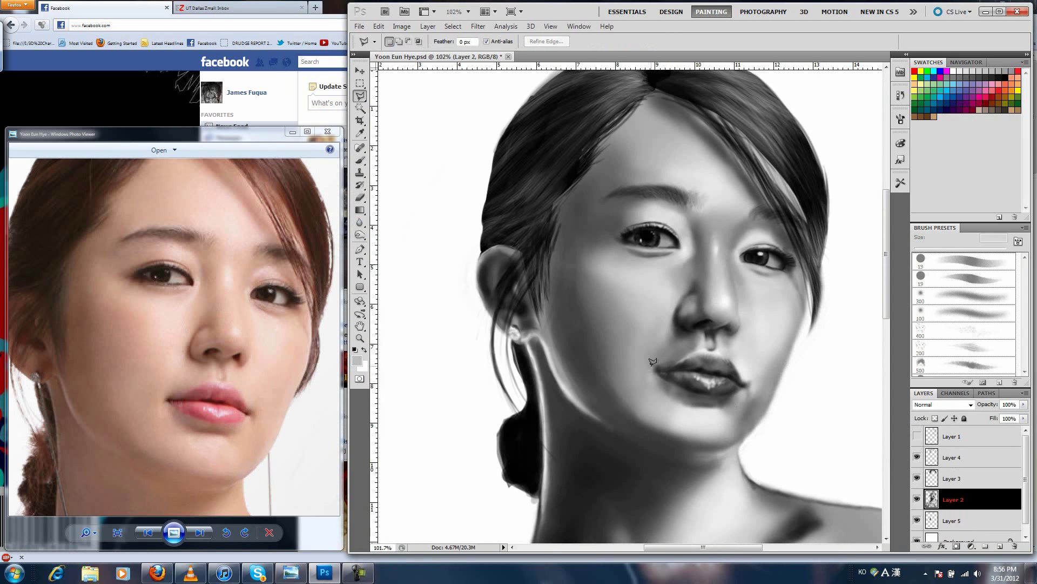
click(651, 370)
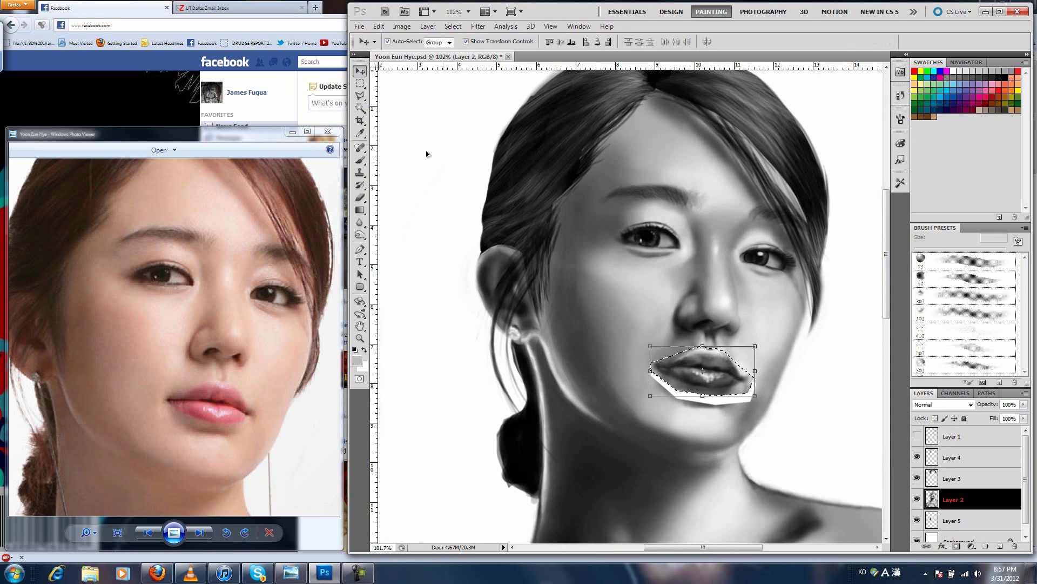
key(w)
key(ctrl+minus)
click(360, 337)
drag(648, 357, 702, 357)
key(b)
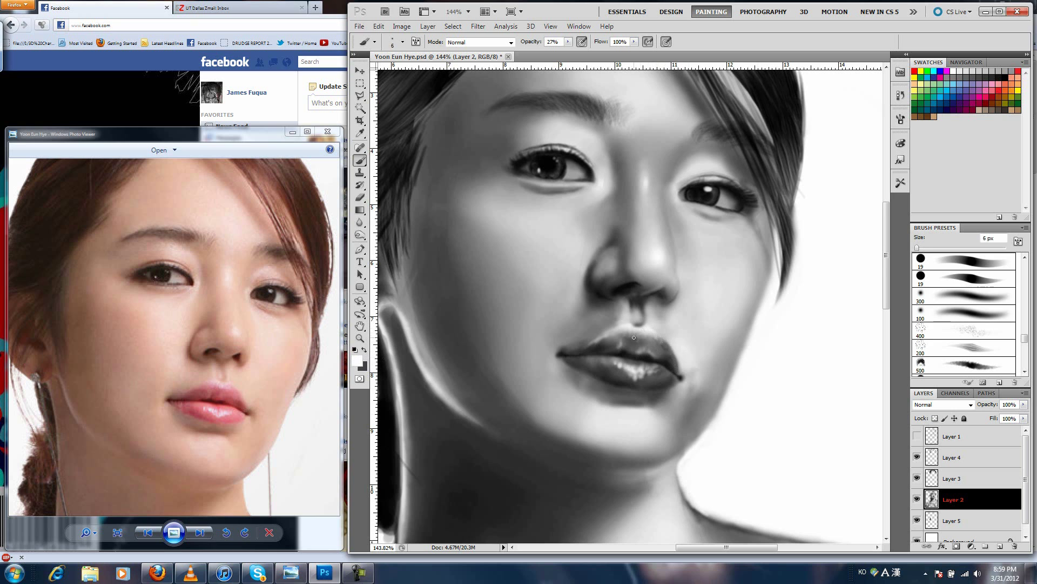
Zoom out and sample light and dark grey skin tones from the nose and nostril.
key(e)
drag(634, 337, 456, 179)
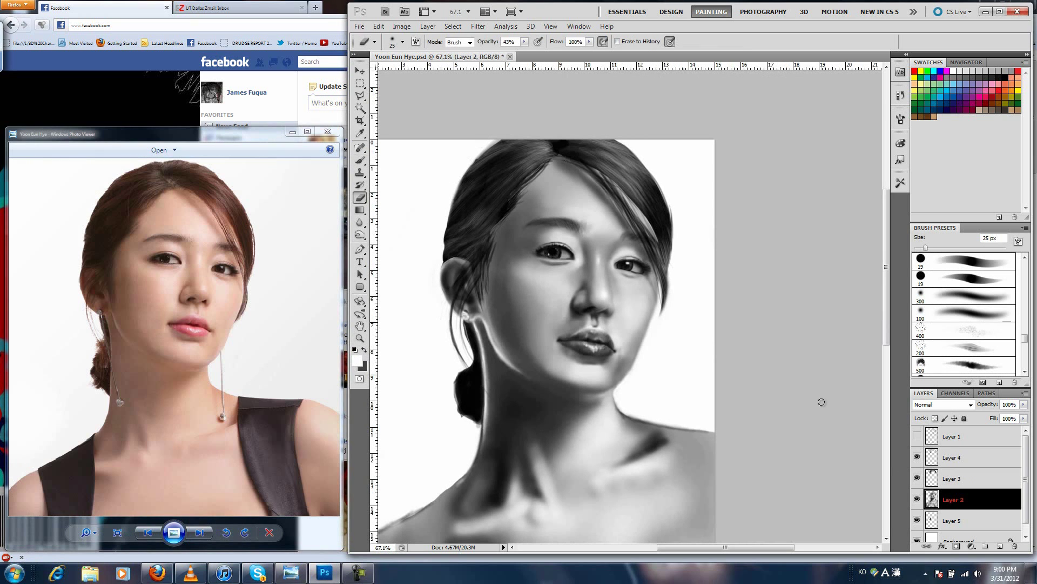
key(b)
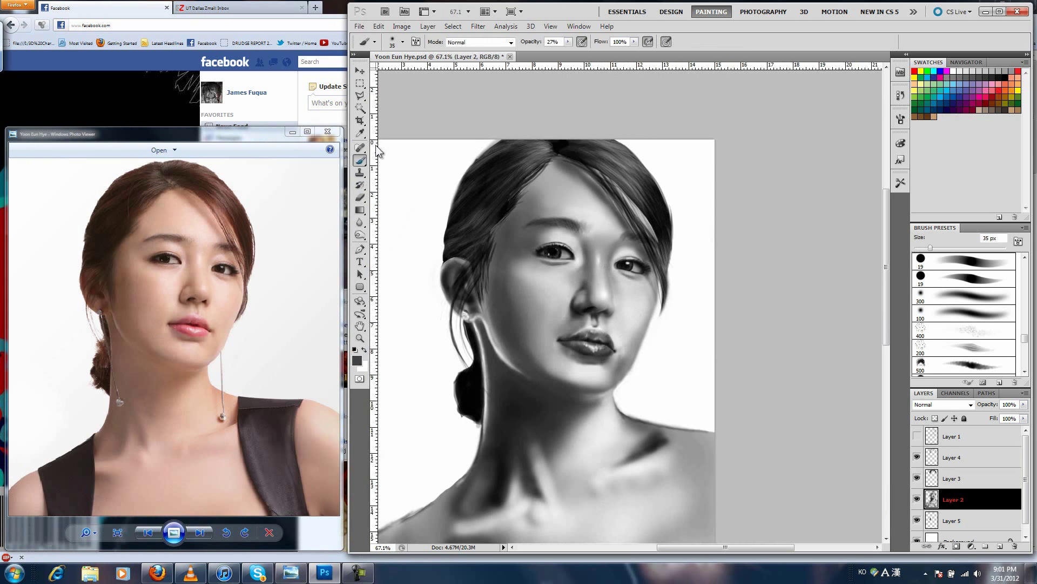
scroll(607, 281, up, 4)
alt+click(611, 269)
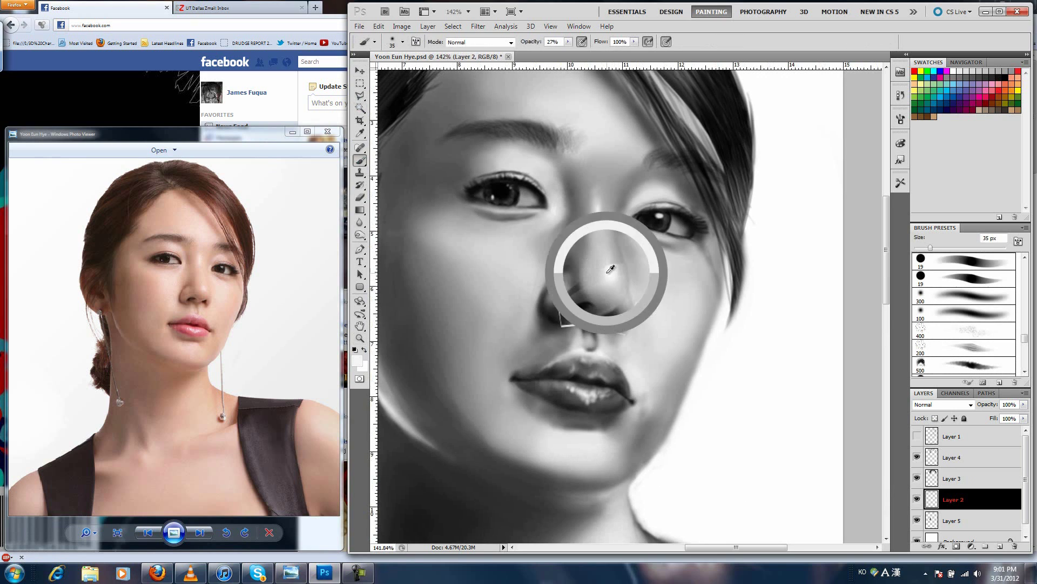
key(bracketleft)
key(bracketleft)
key(bracketleft)
alt+click(563, 301)
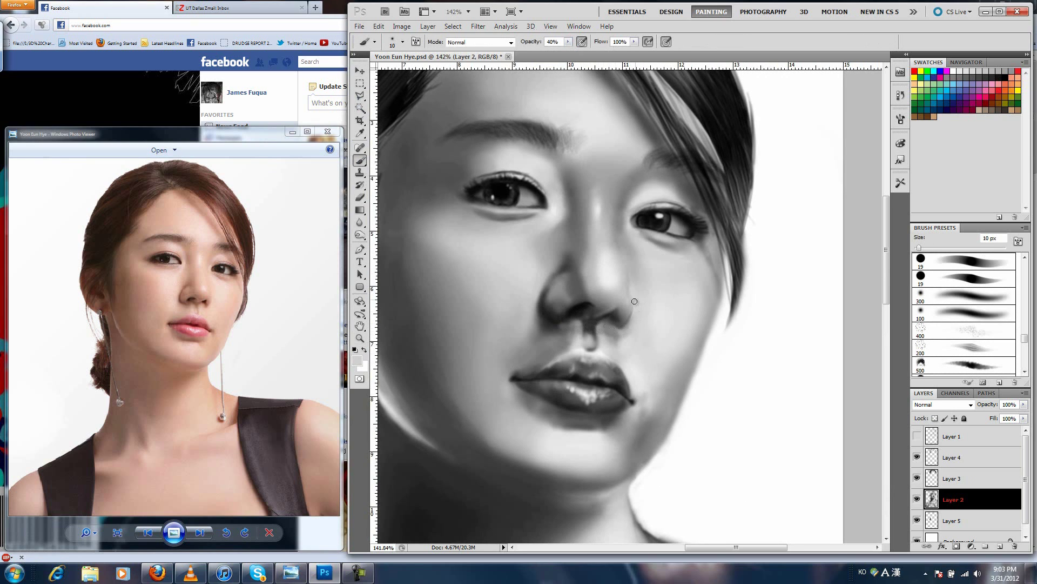
alt+click(577, 305)
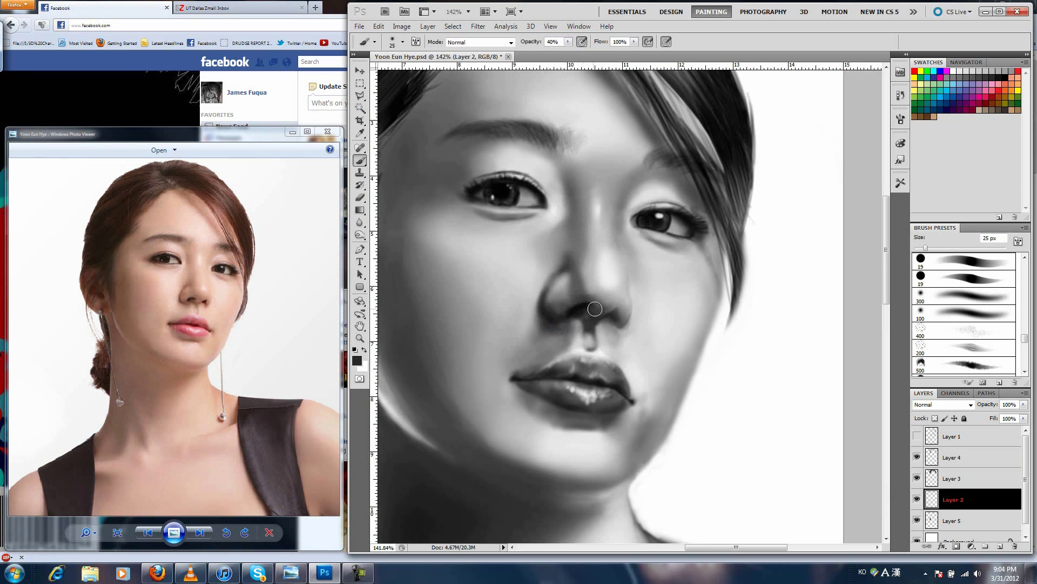
Lower the brush opacity, zoom out, and make white the paint colour on Layer 2.
key(bracketright)
key(bracketright)
key(bracketright)
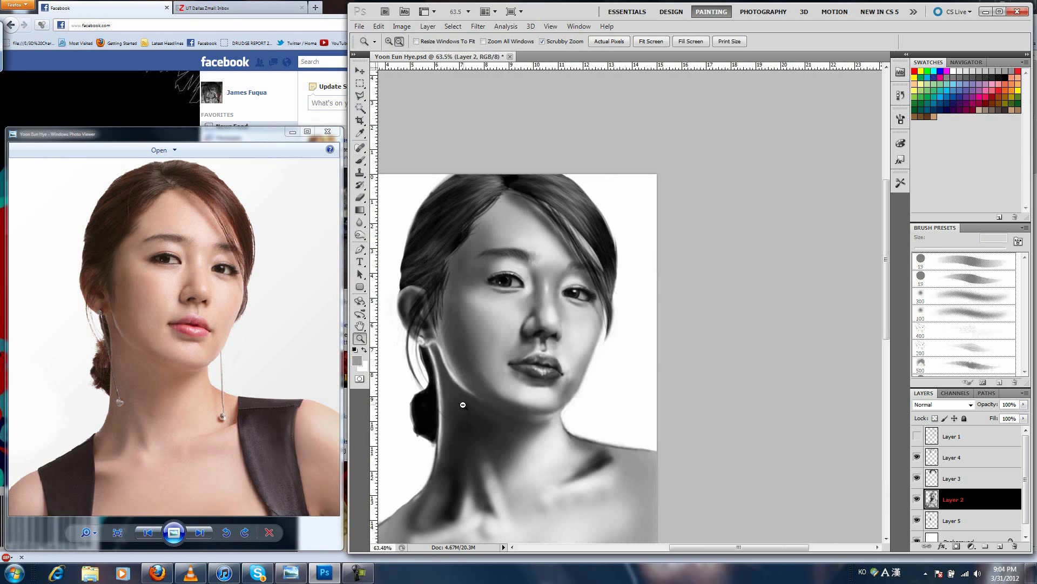
drag(621, 291, 550, 302)
key(2)
scroll(622, 302, down, 5)
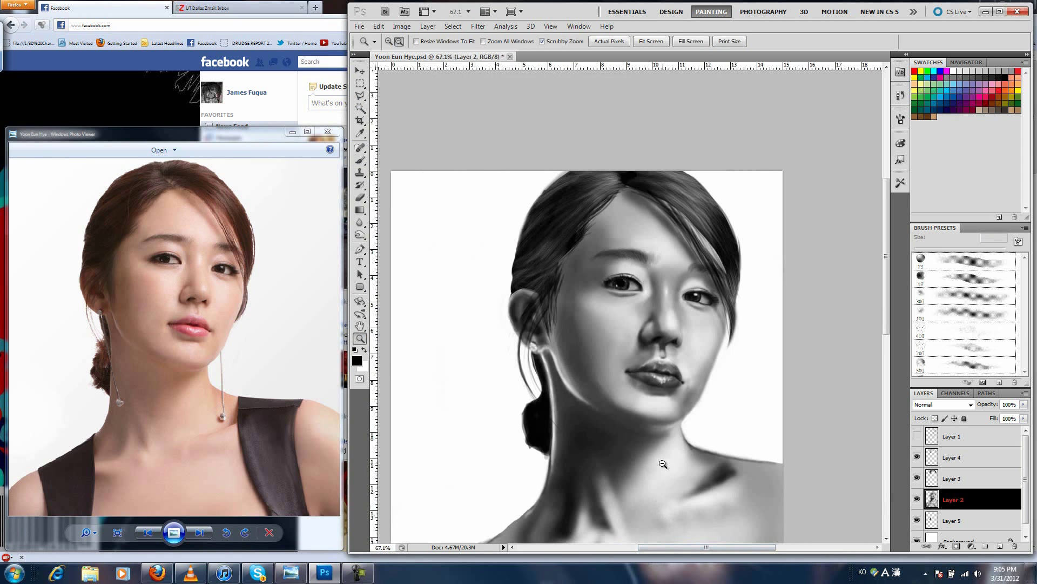
key(alt+bracketright)
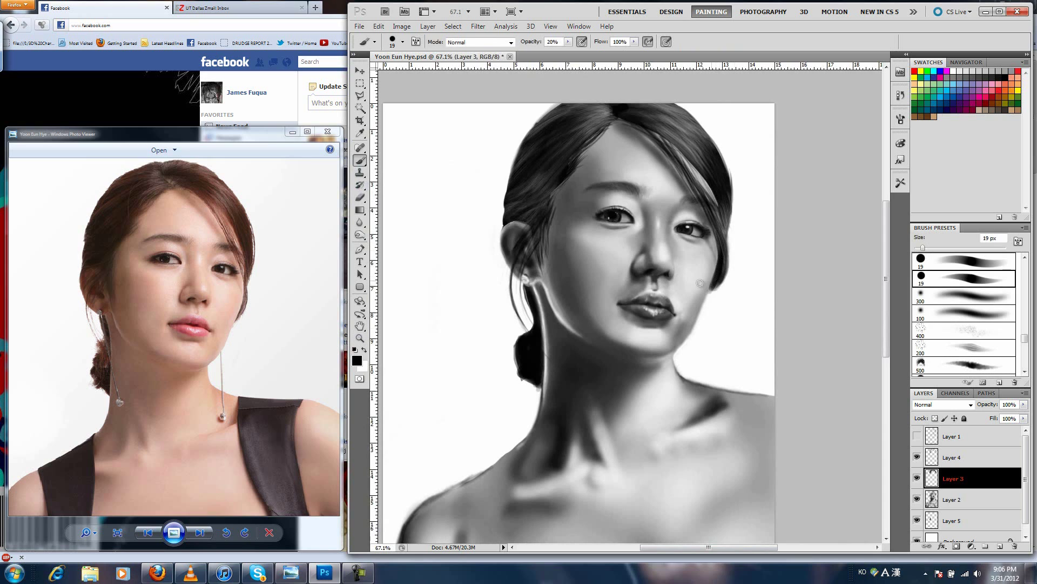
key(e)
key(x)
key(b)
key(alt+bracketleft)
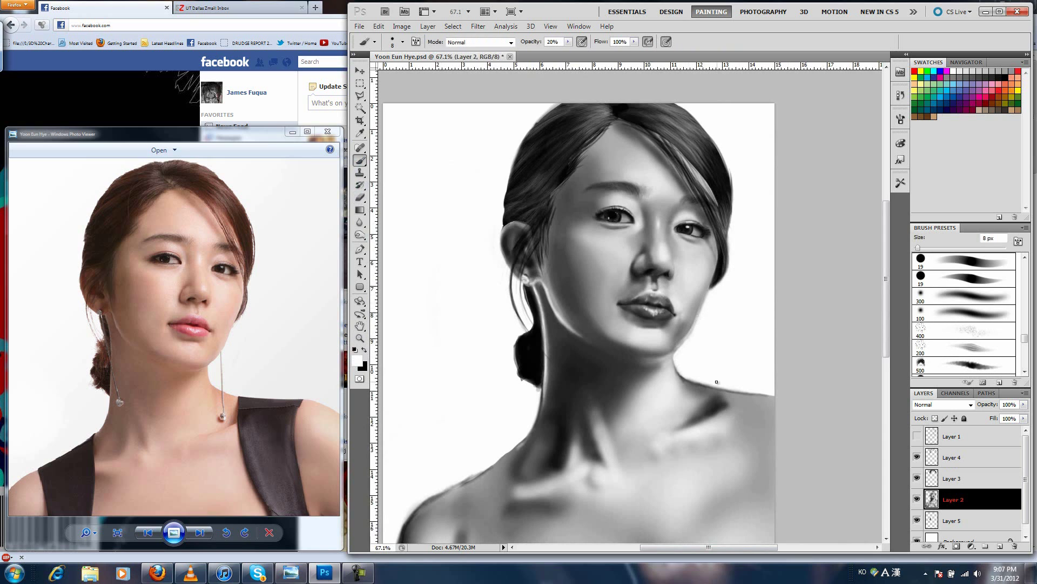
Create a new layer (Layer 7), then return to Layer 2 with a fine brush.
key(x)
key(ctrl+shift+alt+n)
key(bracketright)
key(bracketright)
key(bracketright)
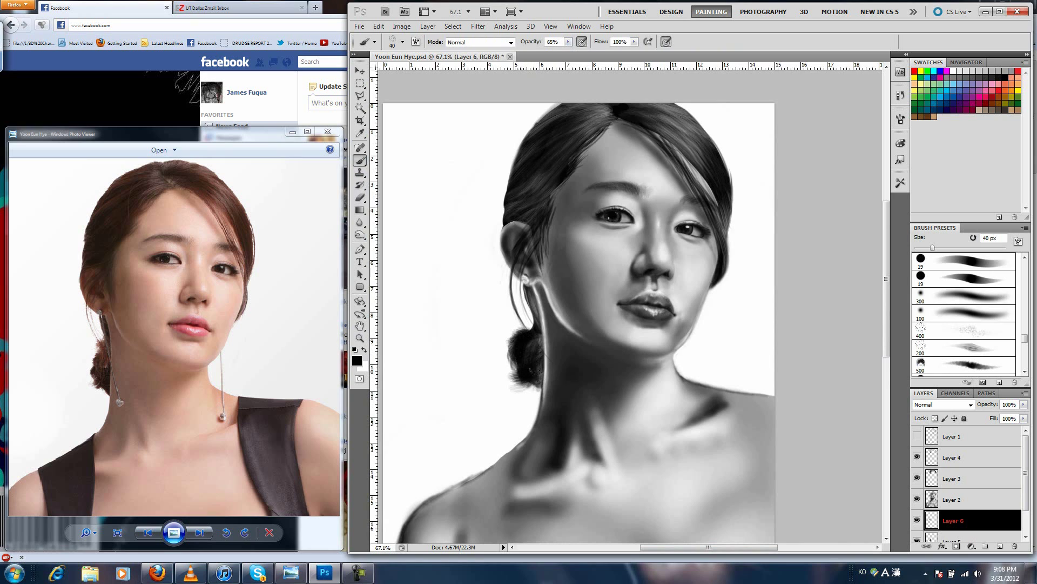
key(alt+bracketright)
key(bracketleft)
key(bracketleft)
key(bracketleft)
Adjust brush size and opacity, then zoom out to view the chest and whole figure.
key(bracketright)
key(bracketright)
key(bracketright)
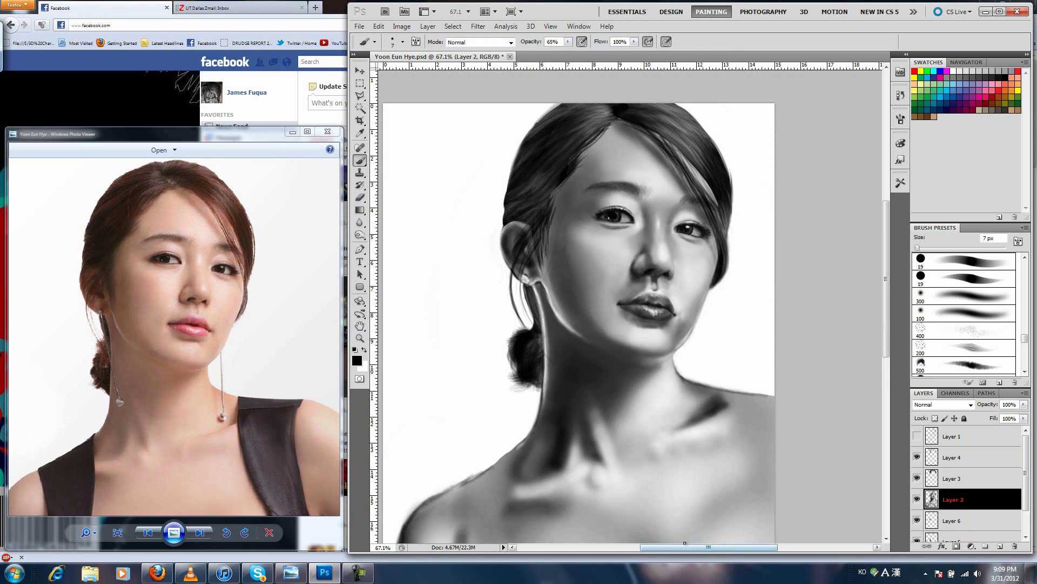
key(3)
key(1)
key(bracketright)
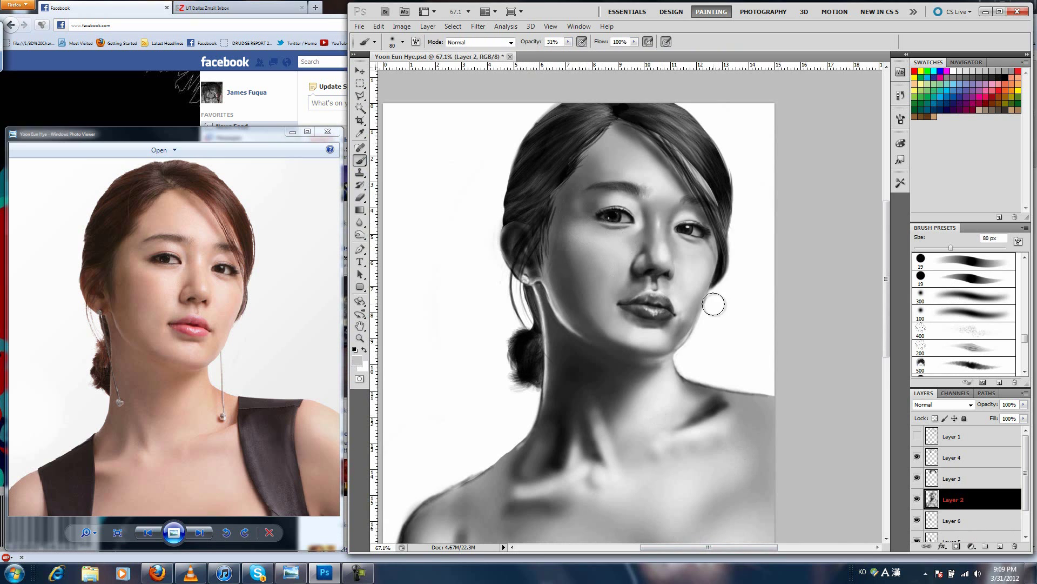
click(360, 338)
drag(649, 427, 618, 425)
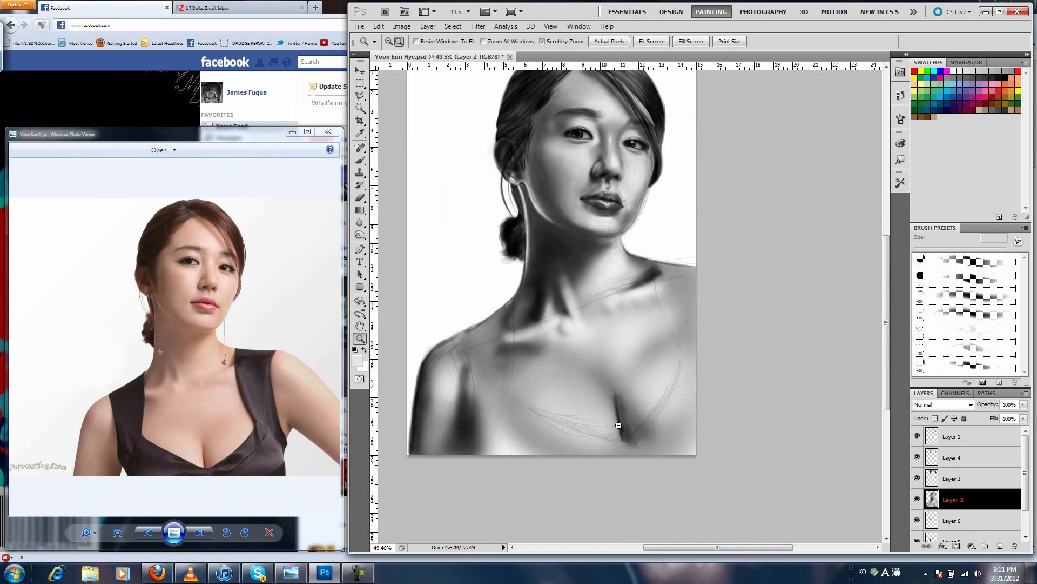
Block in the dress in black over the chest, left shoulder and right strap.
click(360, 161)
drag(483, 449, 476, 327)
mouse_move(470, 454)
mouse_down()
mouse_move(485, 323)
mouse_move(497, 459)
mouse_move(573, 449)
mouse_move(681, 372)
mouse_move(627, 451)
mouse_move(686, 324)
mouse_move(670, 254)
mouse_up()
click(360, 198)
drag(440, 324, 508, 286)
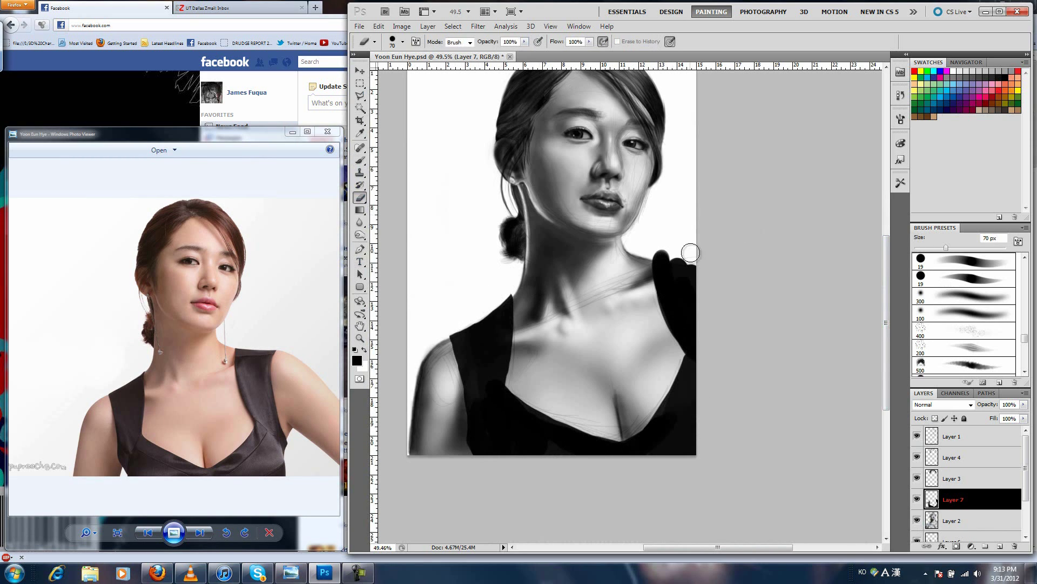
drag(448, 352, 465, 411)
key(b)
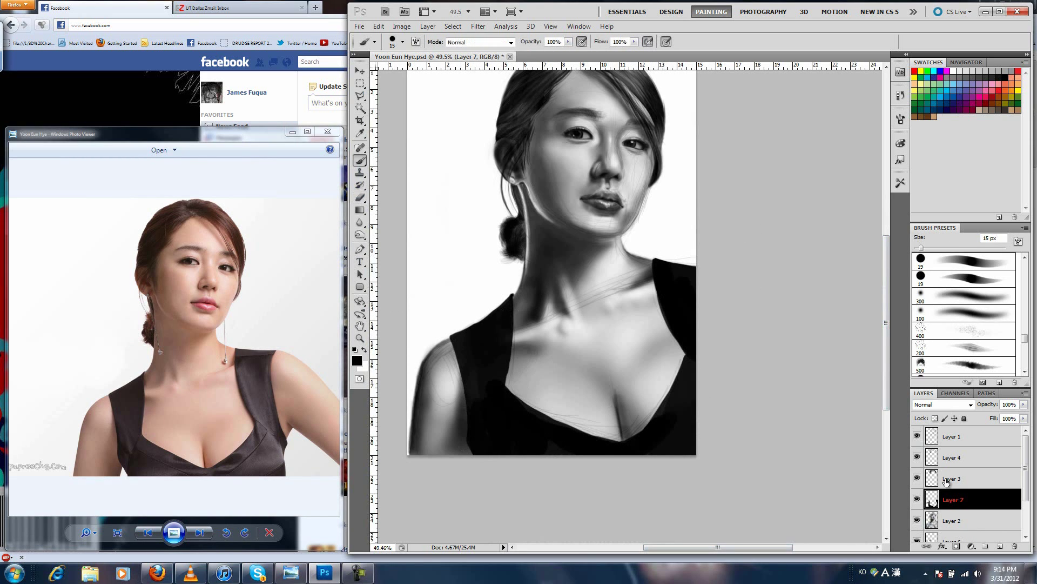
Load the dress as a selection and brush soft low-opacity white highlights across it.
ctrl+click(945, 480)
key(x)
key(1)
key(4)
drag(464, 368, 486, 422)
mouse_move(497, 335)
mouse_down()
mouse_move(505, 407)
mouse_move(586, 440)
mouse_move(486, 449)
mouse_move(675, 432)
mouse_move(693, 364)
mouse_move(670, 271)
mouse_move(692, 448)
mouse_up()
Add more white highlights to the lower dress and down its right side.
key([)
key(])
key(])
key(])
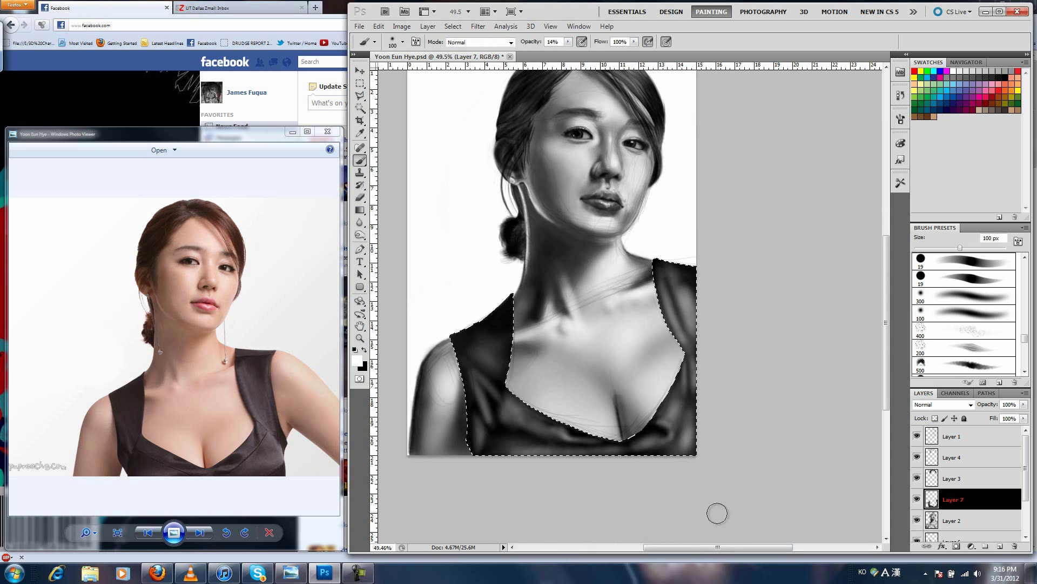
drag(500, 401, 550, 438)
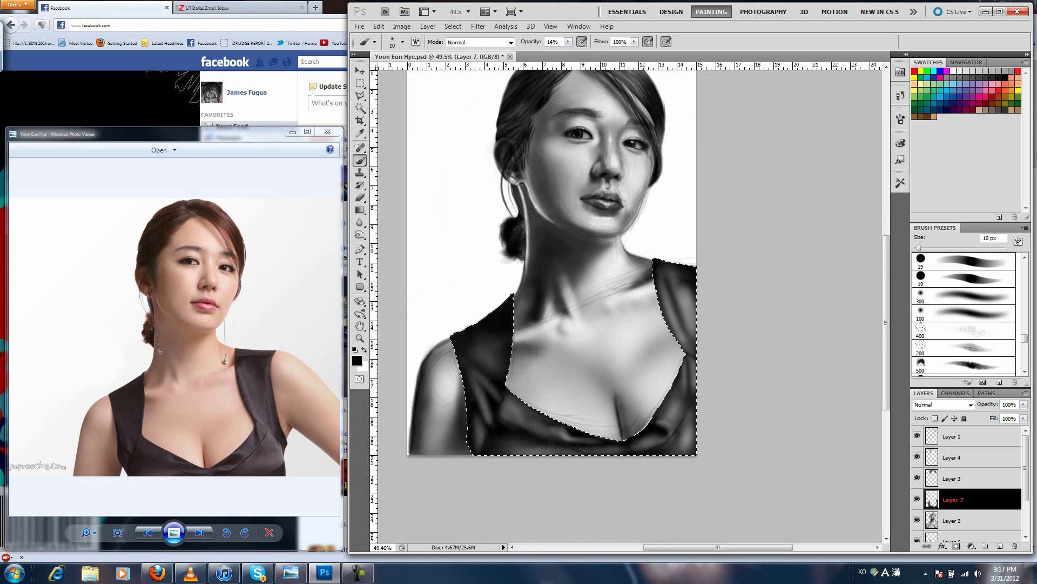
key(x)
key(])
key(])
key(])
drag(685, 361, 680, 418)
key(])
key(])
key(])
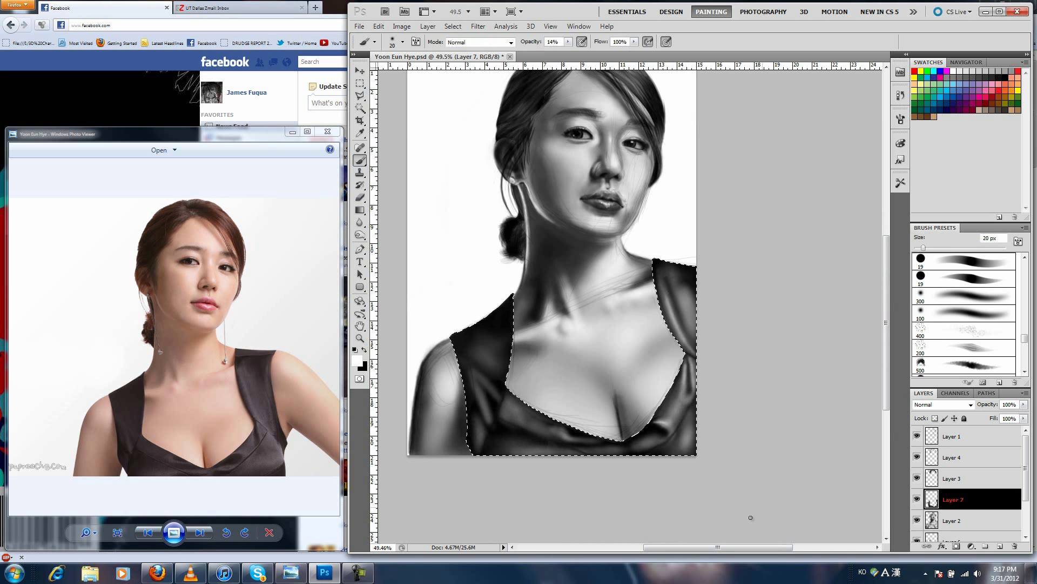
Deselect the dress and hide the Layer 1 sketch lines.
key(w)
click(916, 436)
key(ctrl+d)
Paint black drop earrings with a small brush on a new layer.
scroll(415, 248, up, 3)
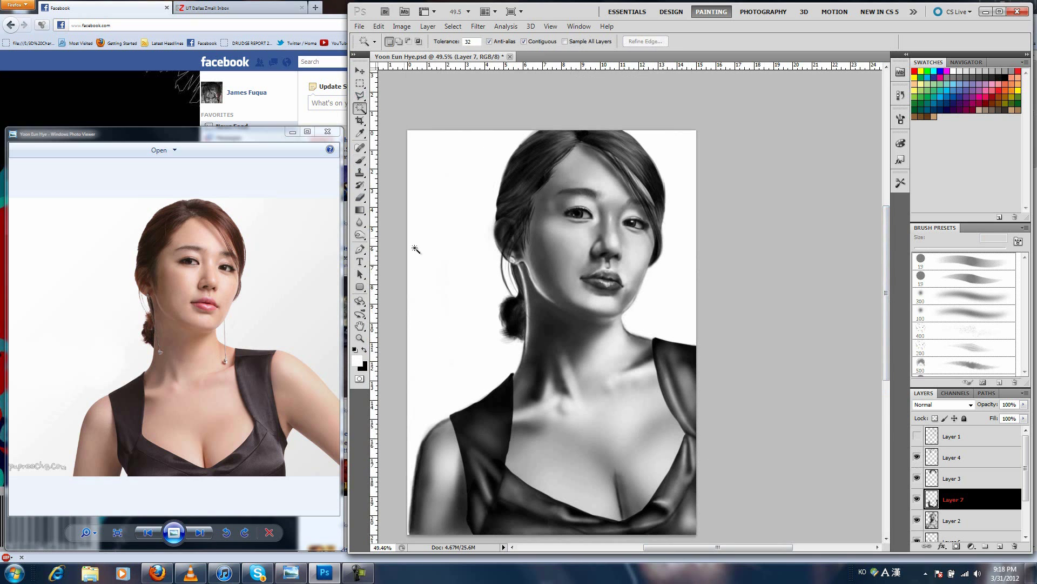
key(b)
key(ctrl+shift+alt+n)
key(x)
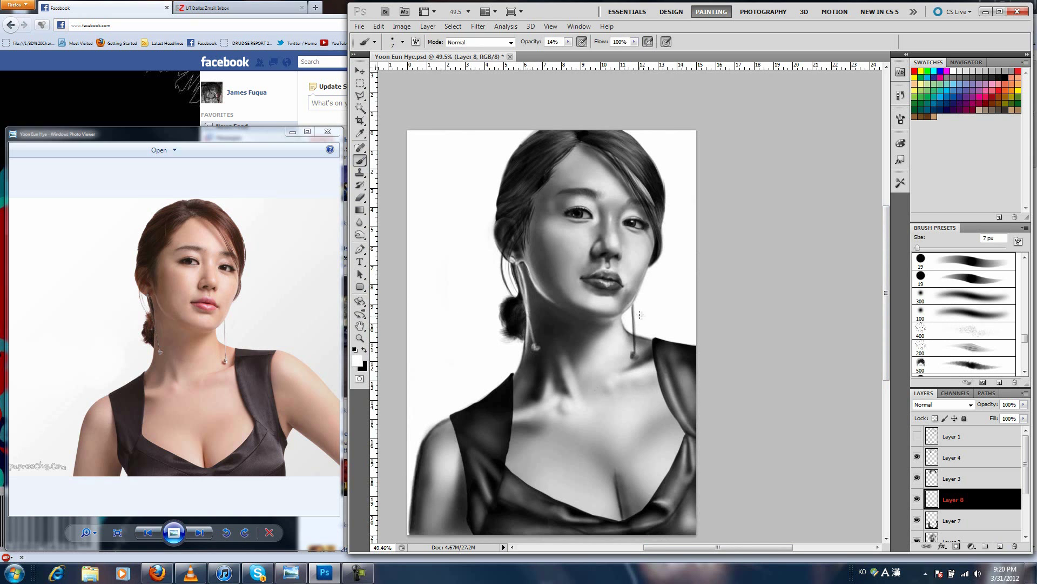
scroll(640, 314, up, 3)
key(4)
key(5)
key([)
key([)
scroll(449, 191, left, 3)
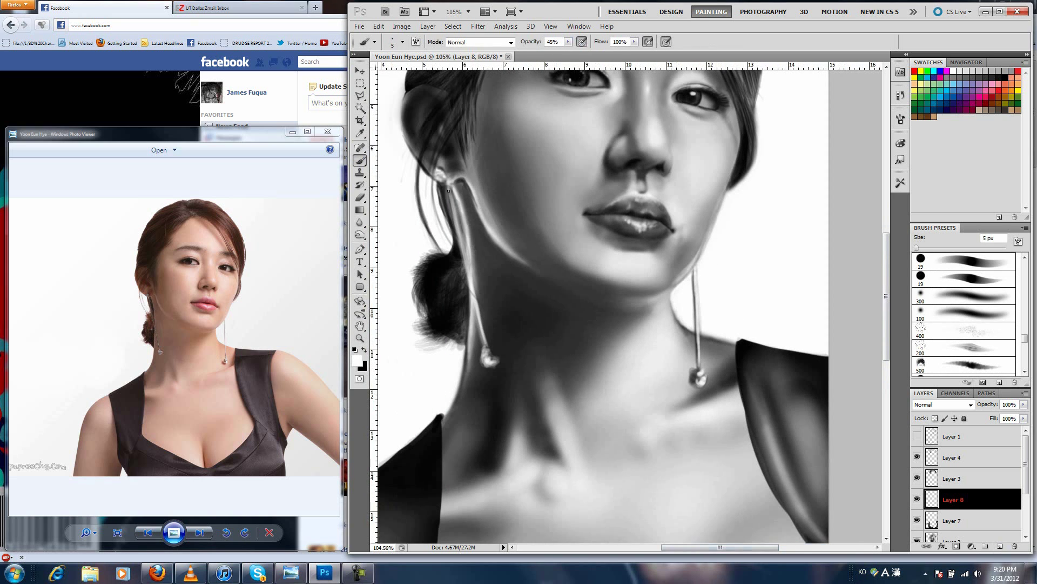
scroll(495, 394, down, 3)
scroll(759, 332, up, 2)
Add a speckle texture on a new layer blended as Overlay.
key(ctrl+shift+alt+n)
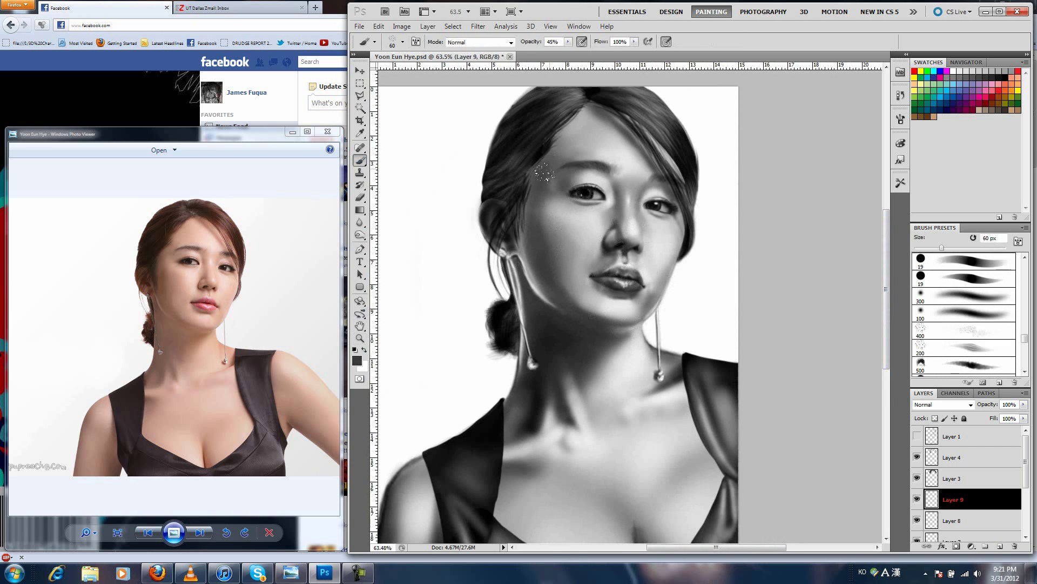
mouse_move(622, 162)
mouse_down()
mouse_move(555, 284)
mouse_move(621, 459)
mouse_up()
click(942, 404)
click(937, 523)
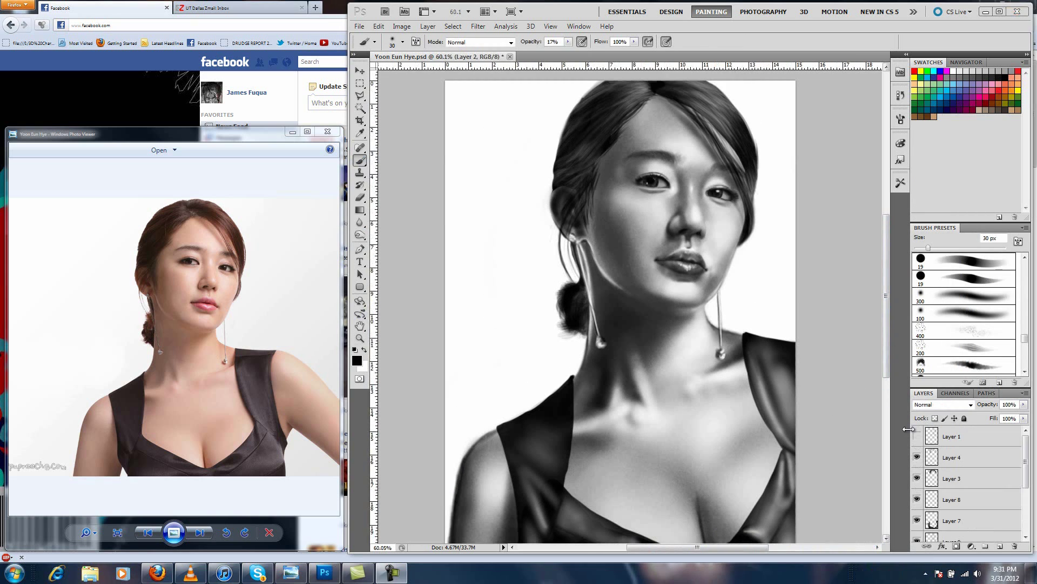
Tint the lips pink on an Overlay layer at 57%, then start widening the canvas leftward.
click(998, 85)
scroll(681, 265, up, 4)
drag(654, 265, 721, 277)
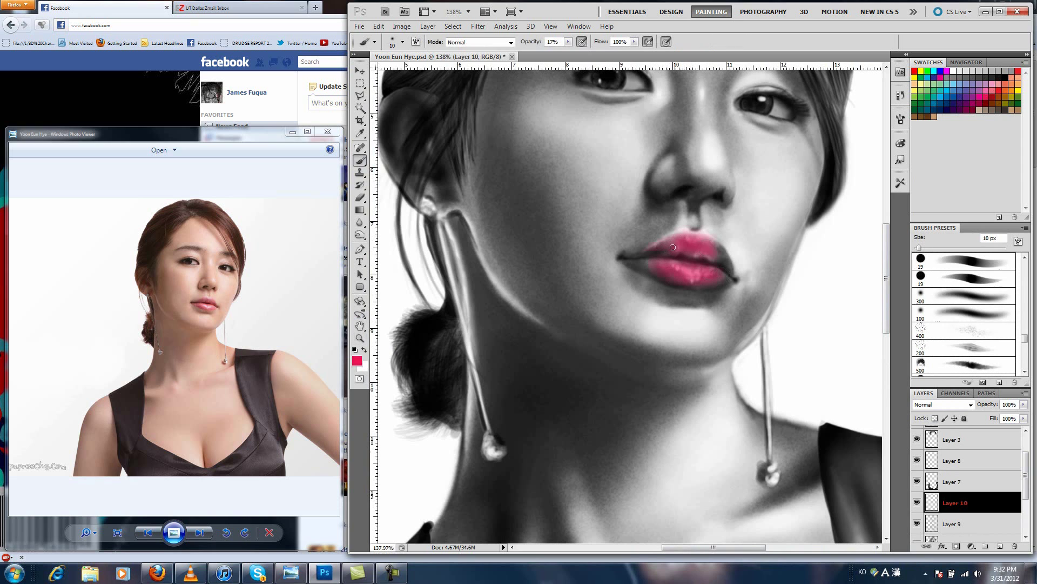
click(943, 405)
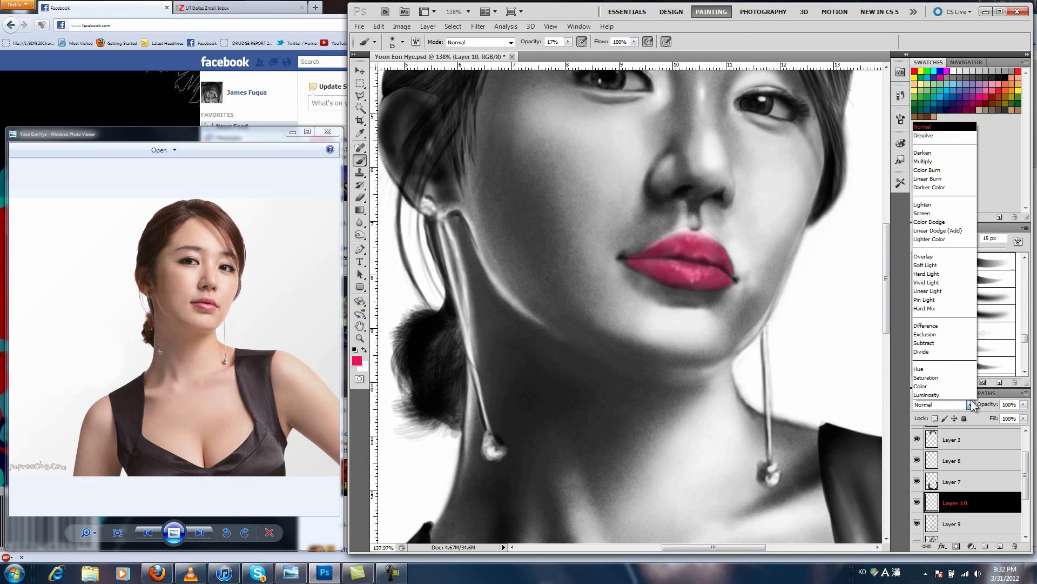
key(z)
key(alt+ctrl+c)
text(1)
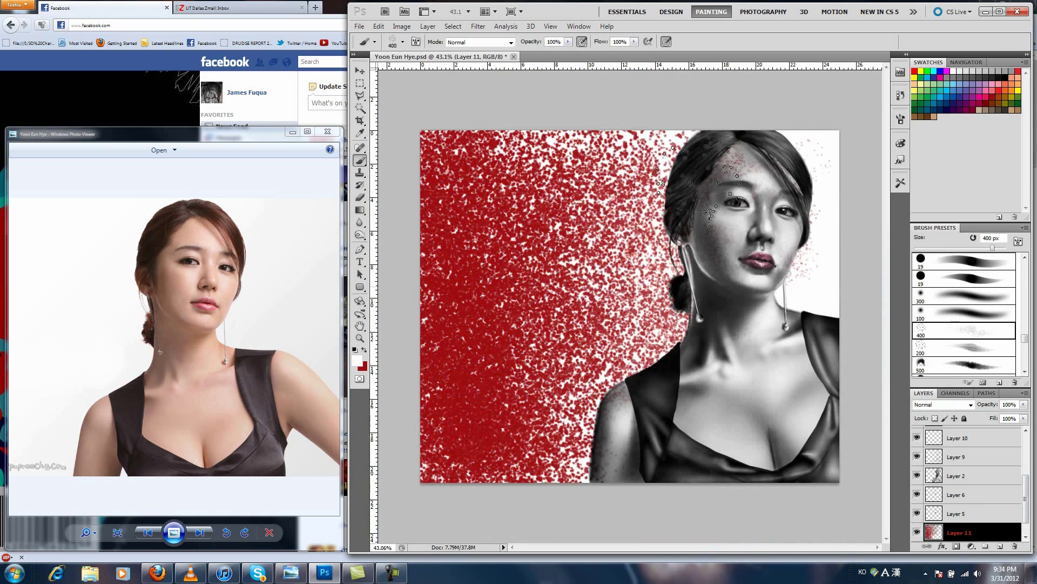
text(e)
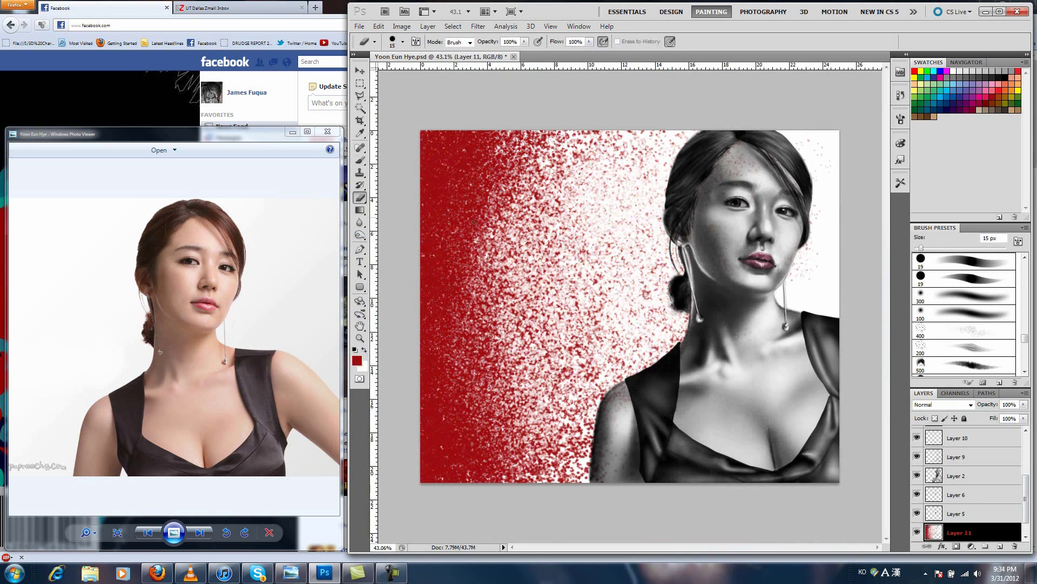